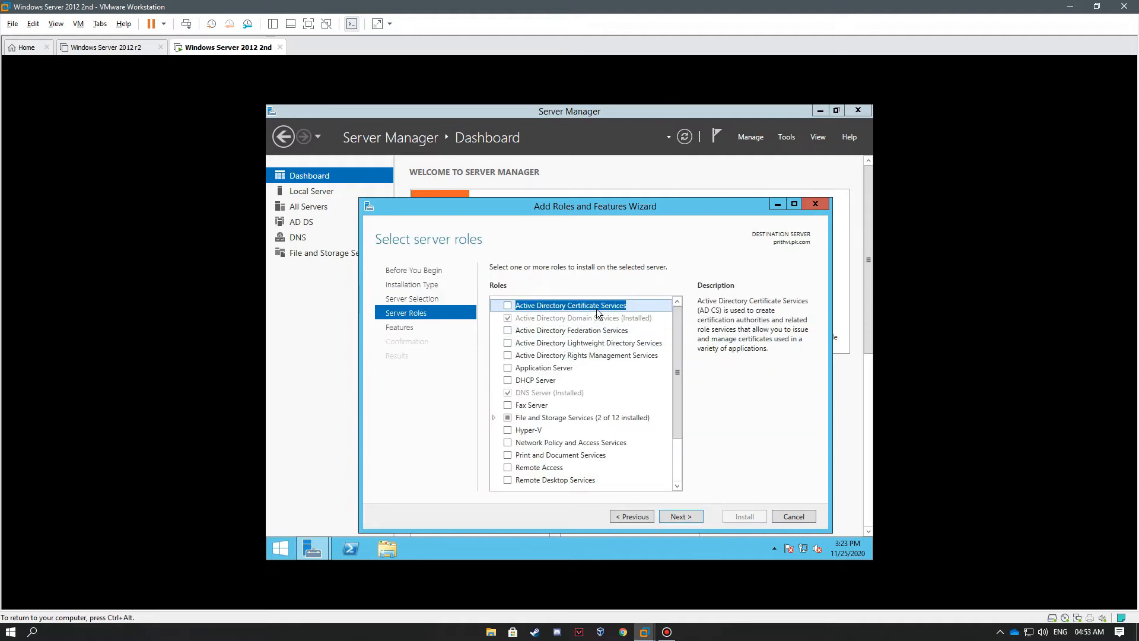
Step: Add the Active Directory Certificate Services role with its required management tools, leaving the feature selection unchanged, and continue to its role services
left_click(508, 305)
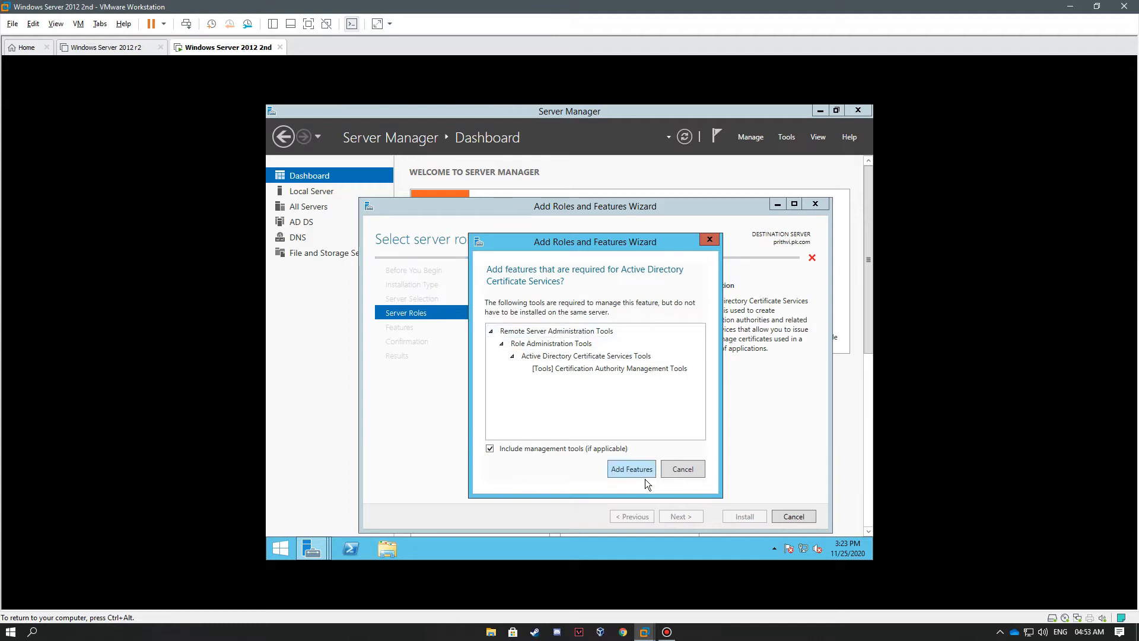
left_click(635, 465)
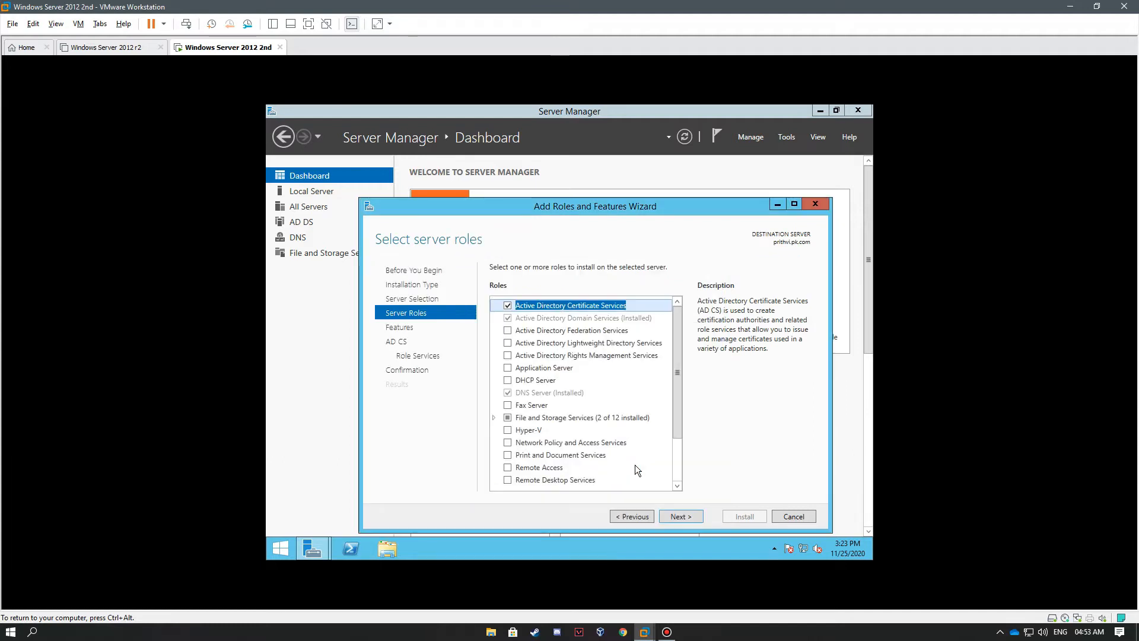
left_click(691, 515)
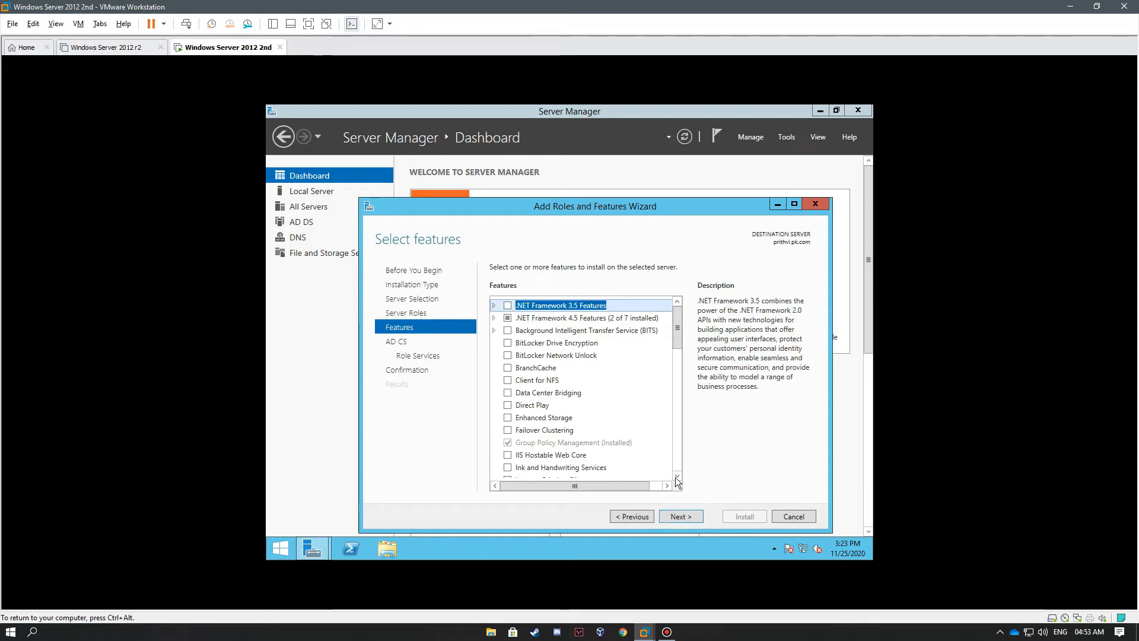
scroll(585, 419, "down", 3)
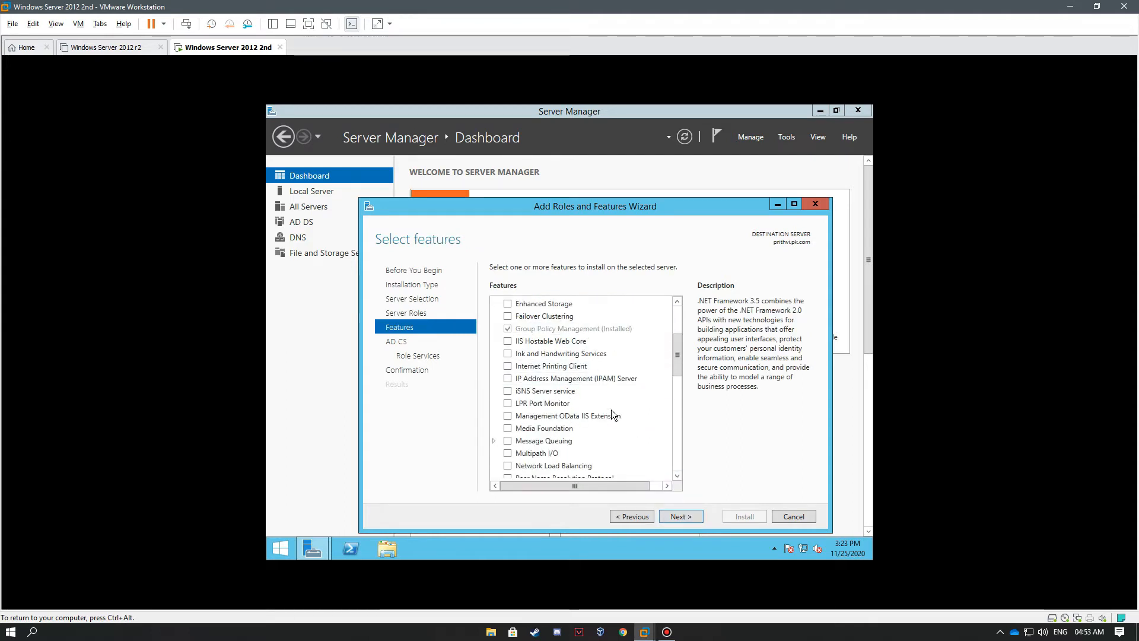
left_click(683, 516)
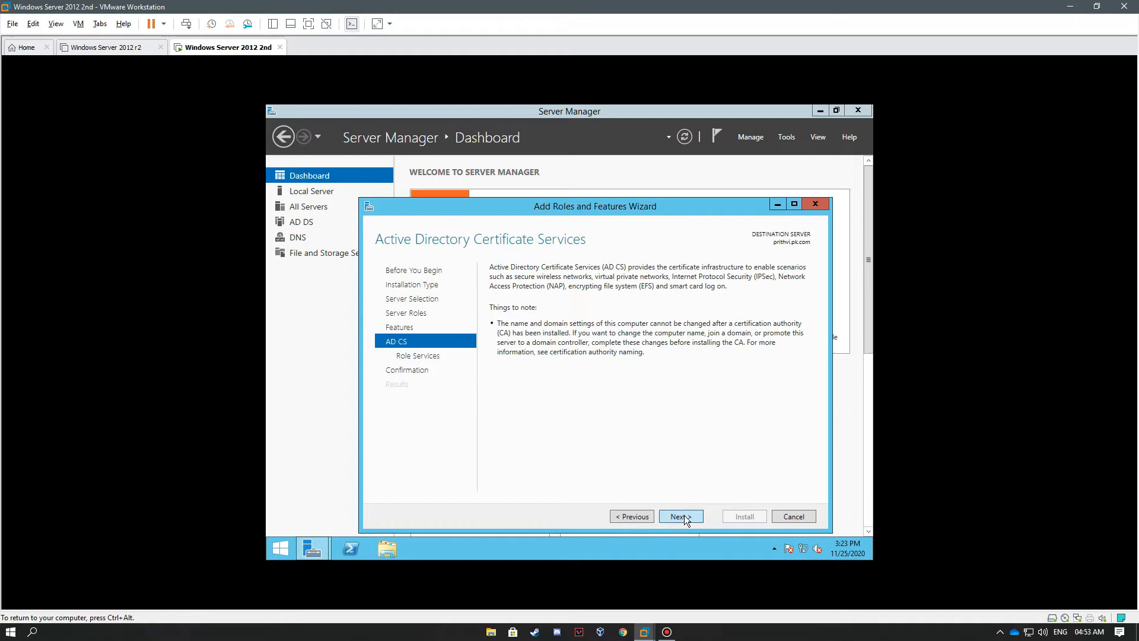
left_click(685, 515)
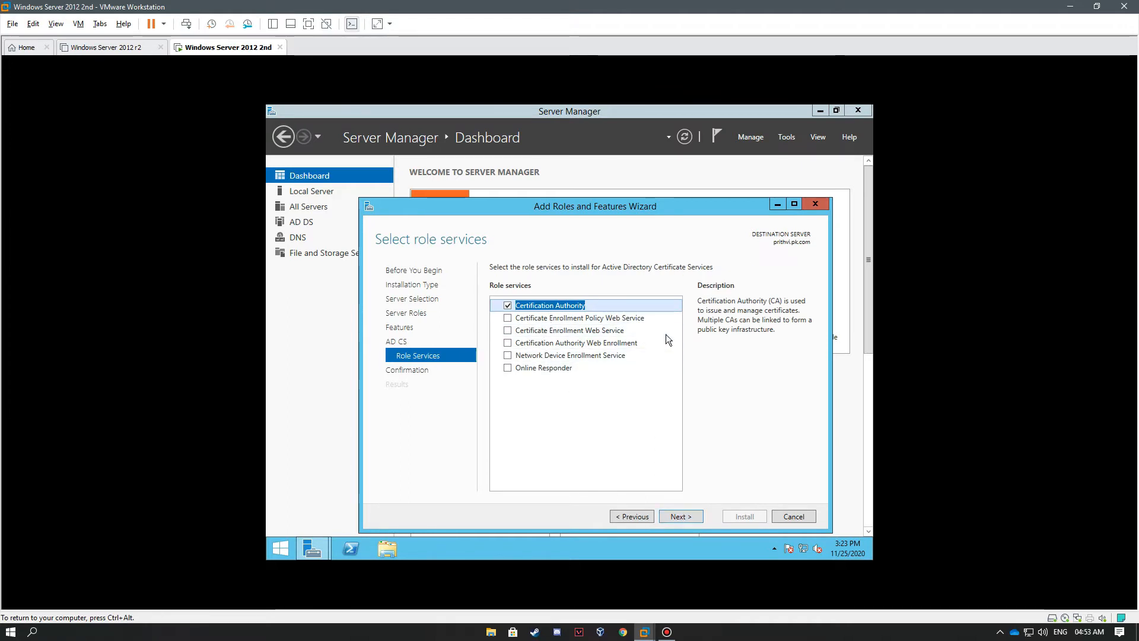
Step: Add the Certification Authority Web Enrollment role service together with its required features
left_click(508, 344)
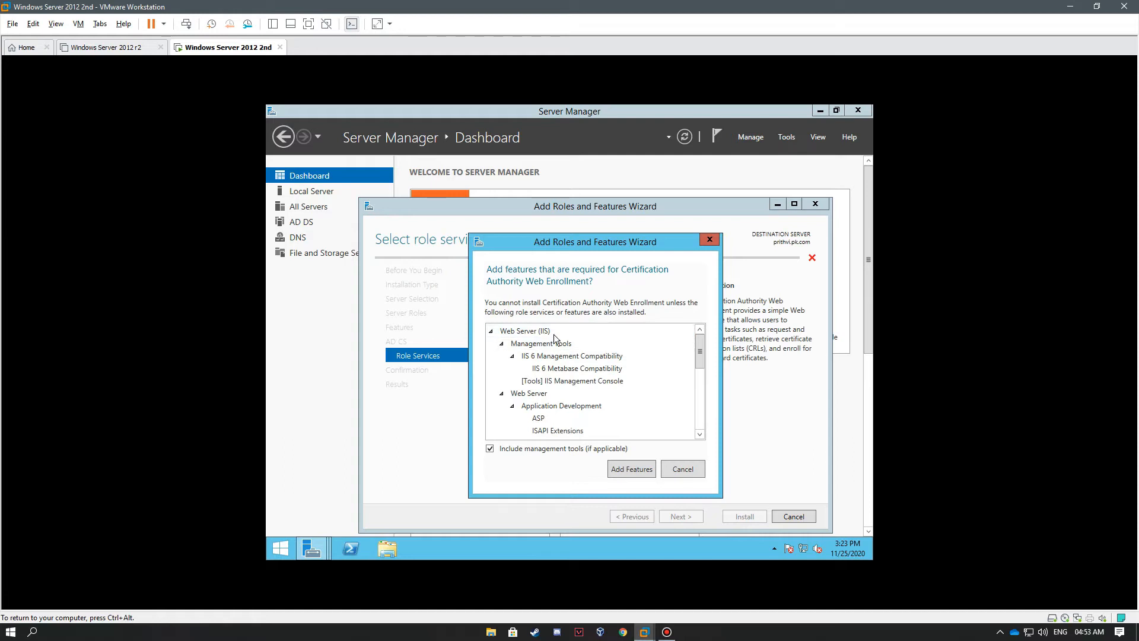
left_click(626, 468)
left_click(683, 517)
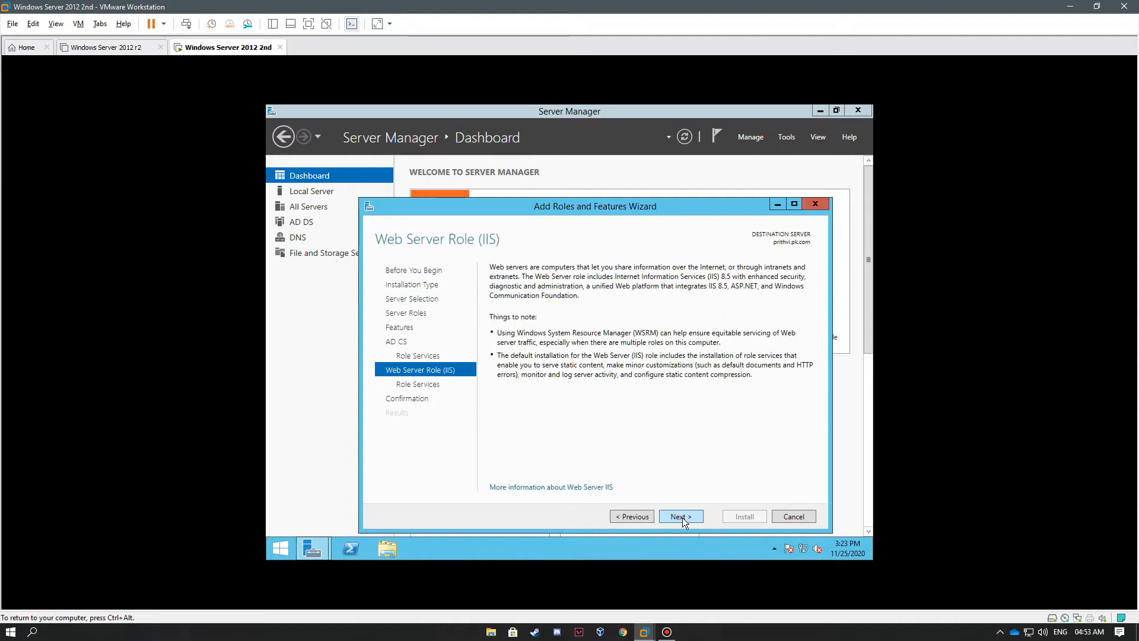
Step: Add IIS Management Scripts and Tools, IIS 6 Management Console and IIS 6 Scripting Tools with its required features to the Web Server role services
left_click(683, 517)
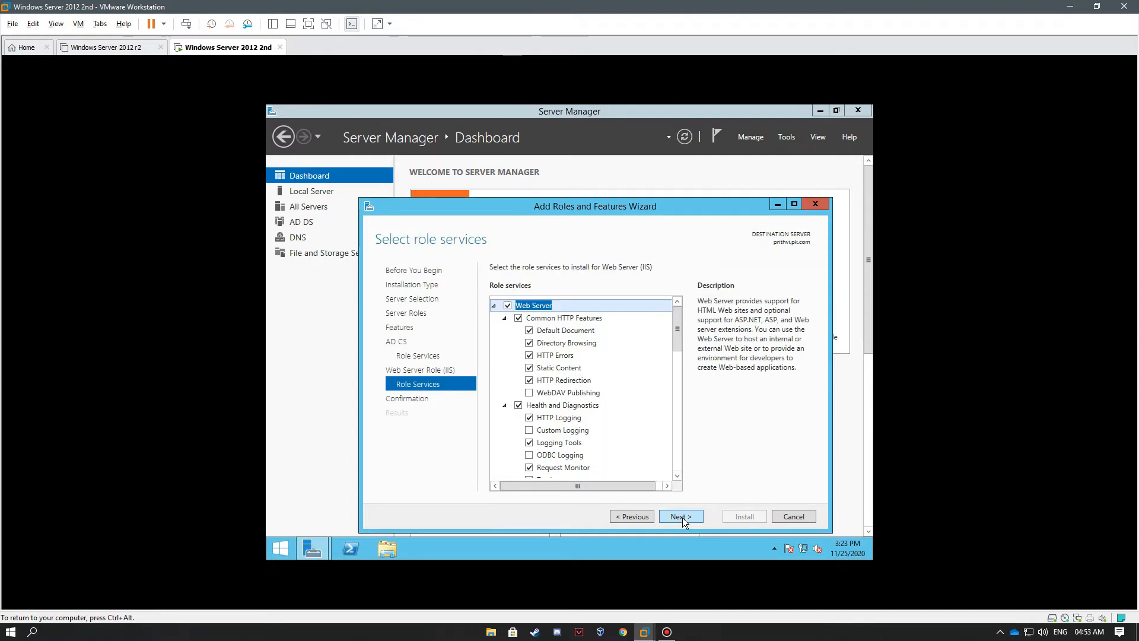
left_click_drag(677, 333, 633, 448)
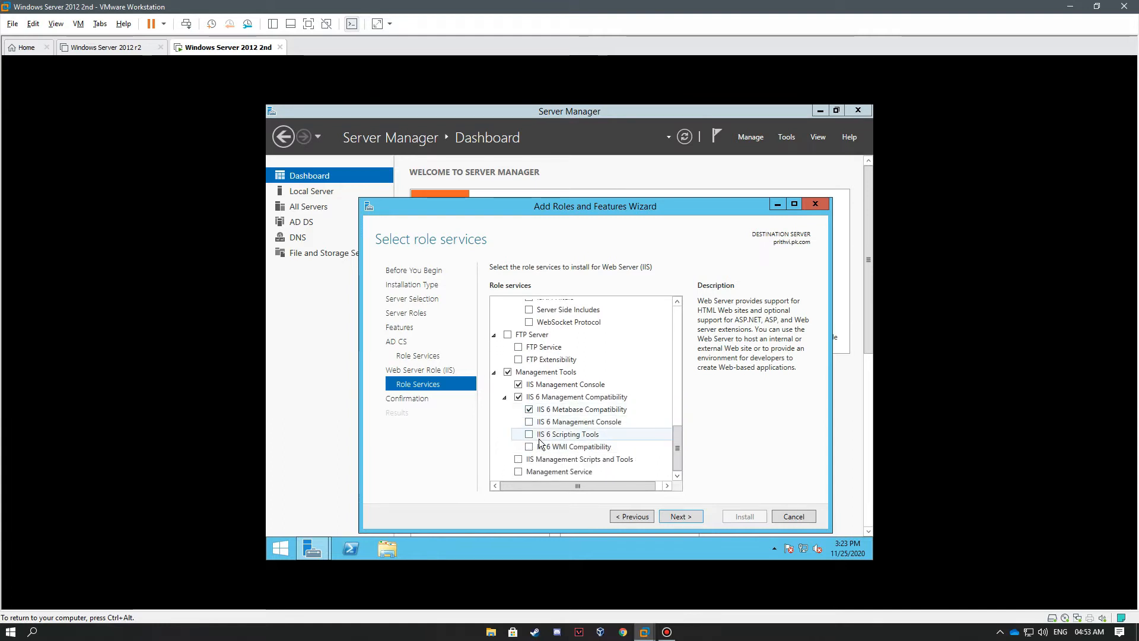
left_click(519, 460)
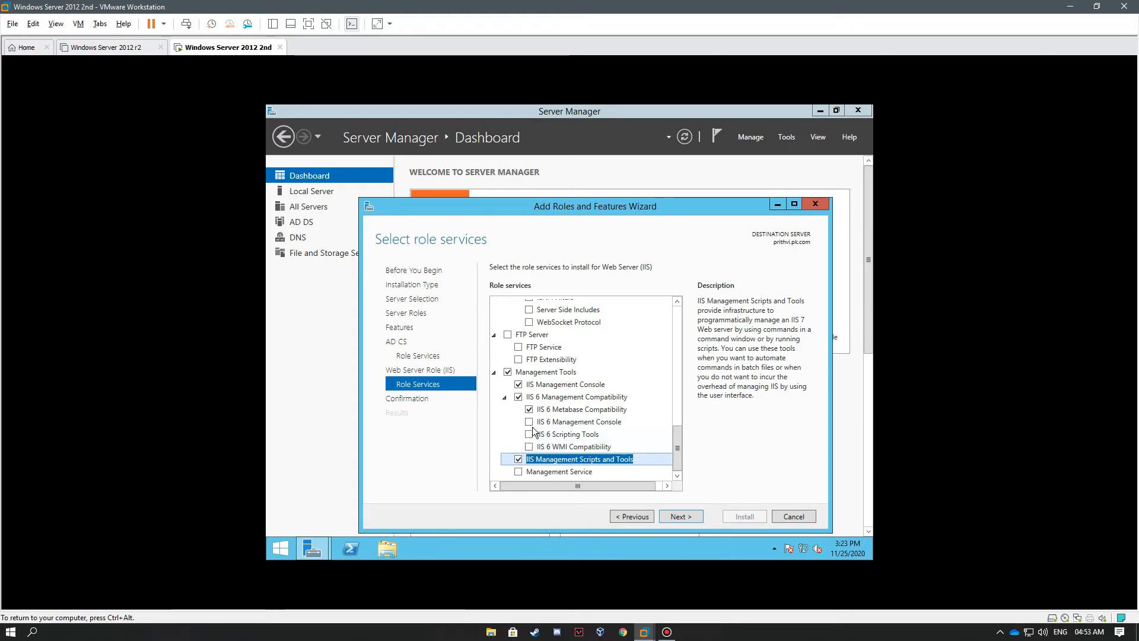
left_click(529, 422)
left_click(529, 433)
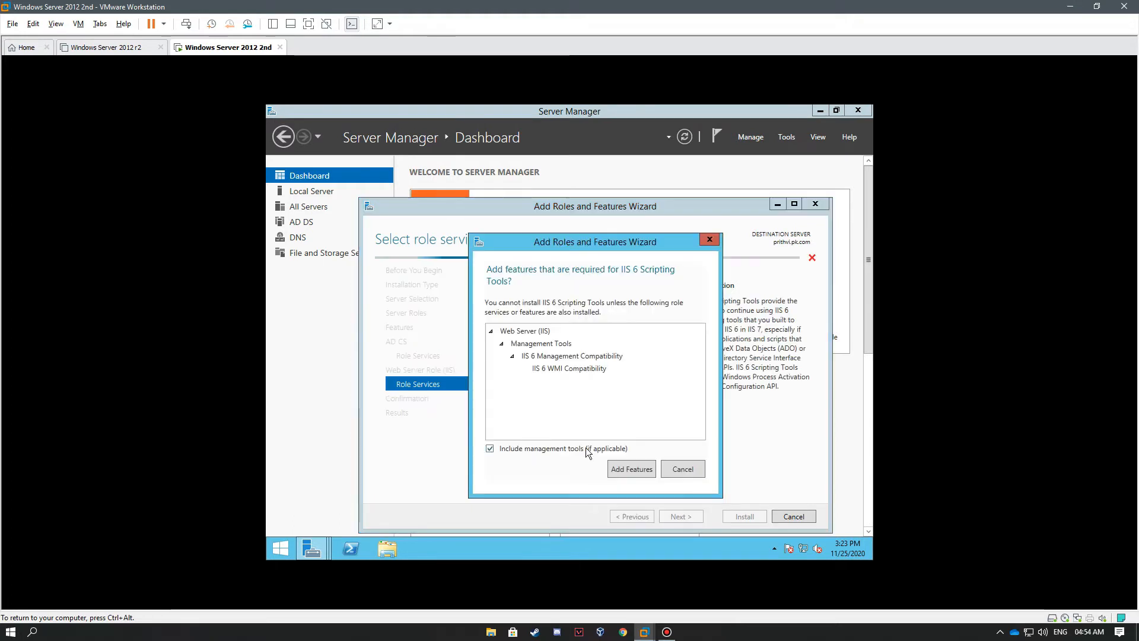
left_click(625, 470)
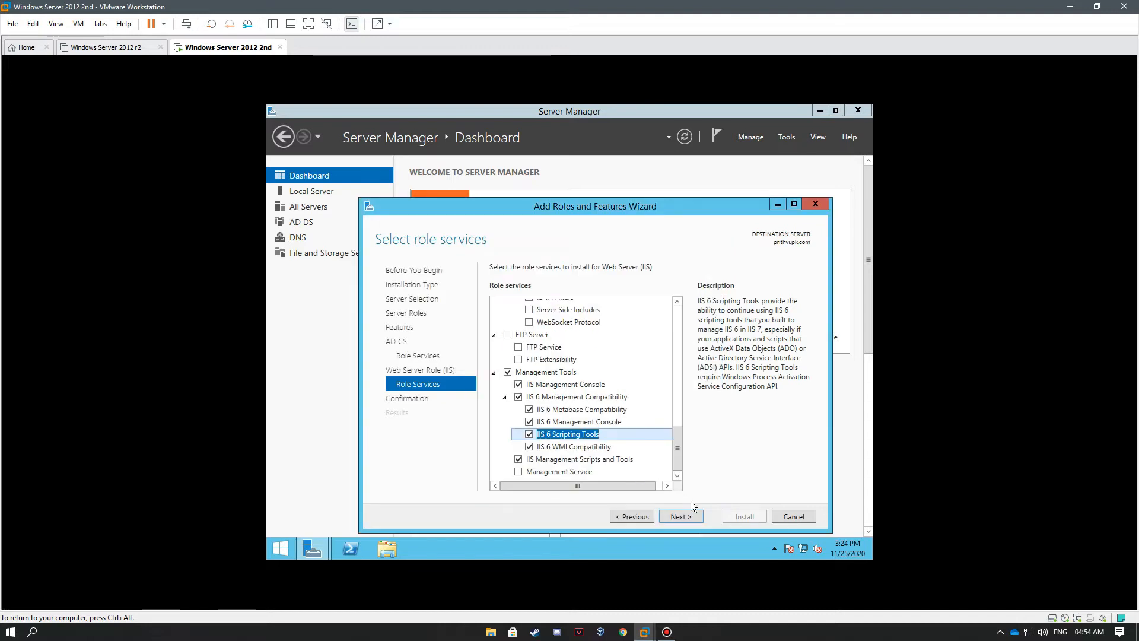
left_click(685, 515)
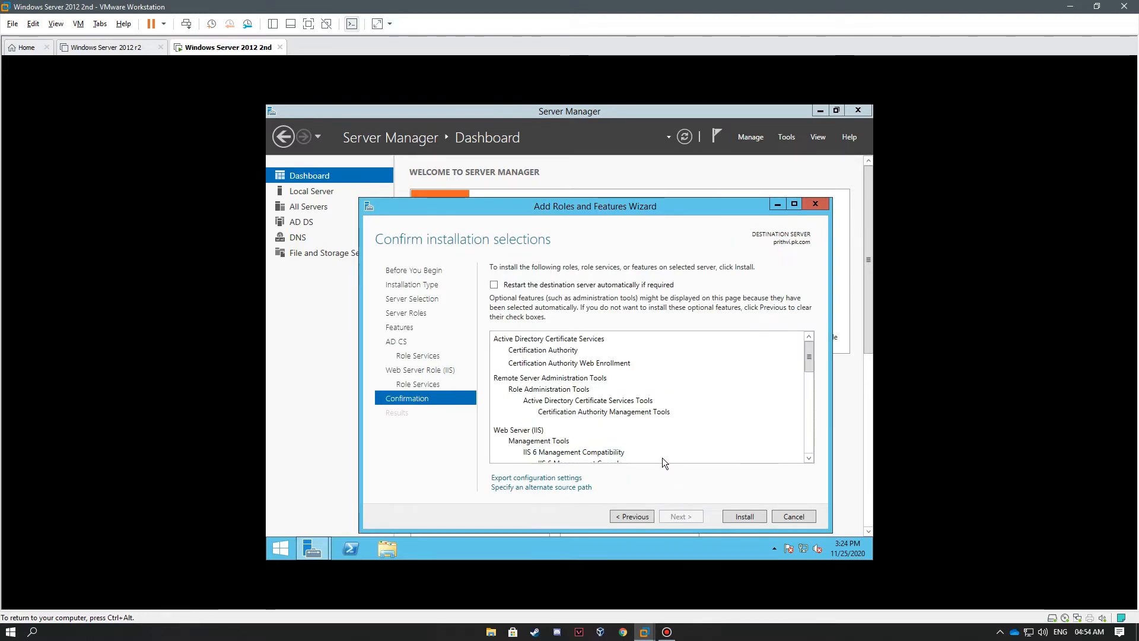
Step: Allow automatic restart of the destination server, install the selected roles and close the wizard once installation finishes
left_click(494, 285)
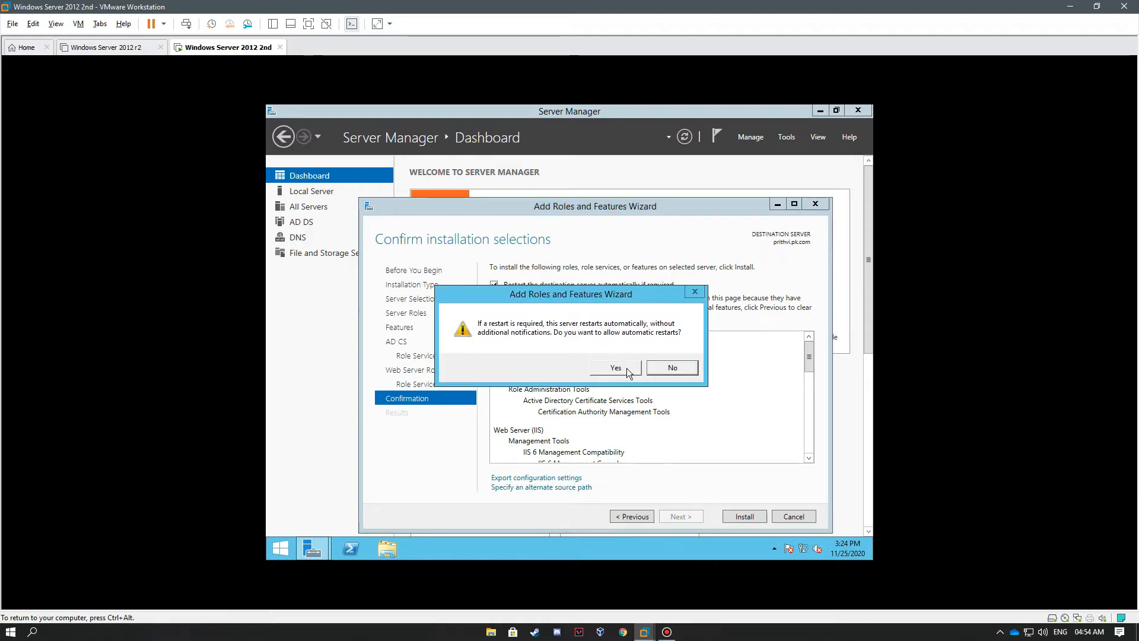
left_click(626, 368)
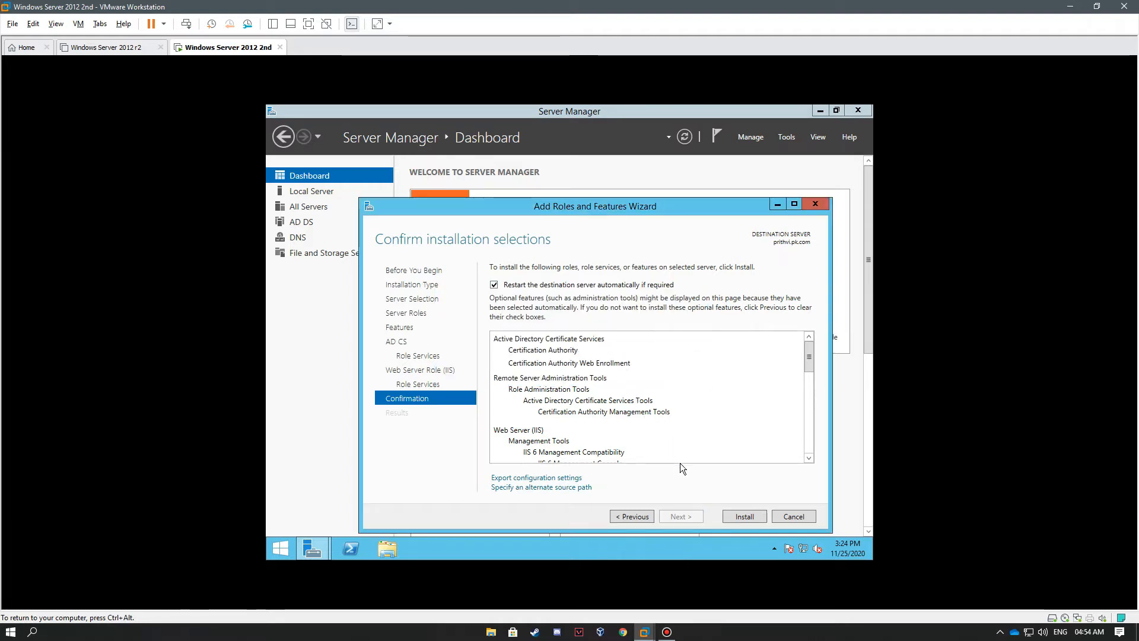
left_click(745, 516)
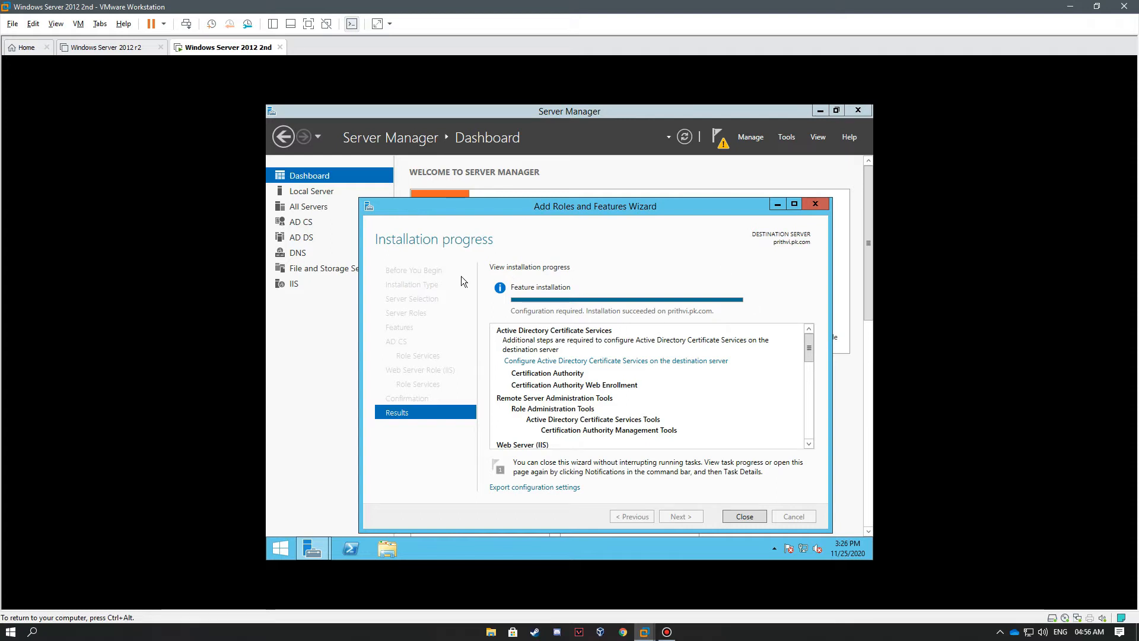
left_click(746, 516)
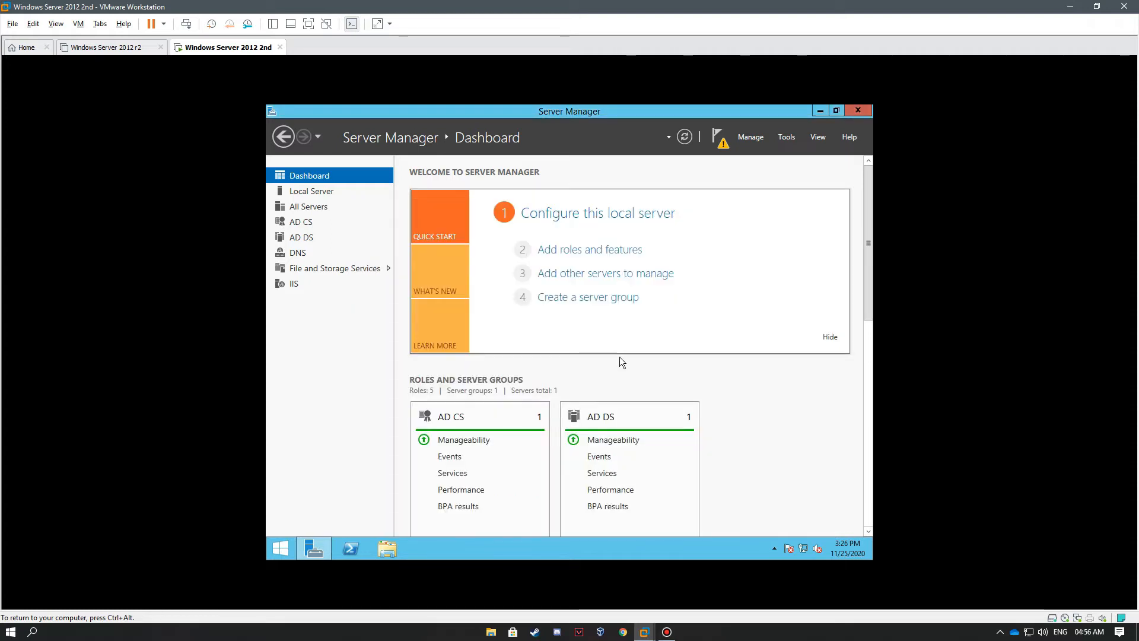
Step: Start the post-deployment AD CS configuration with the existing credentials and select Certification Authority and Certification Authority Web Enrollment to configure
left_click(721, 146)
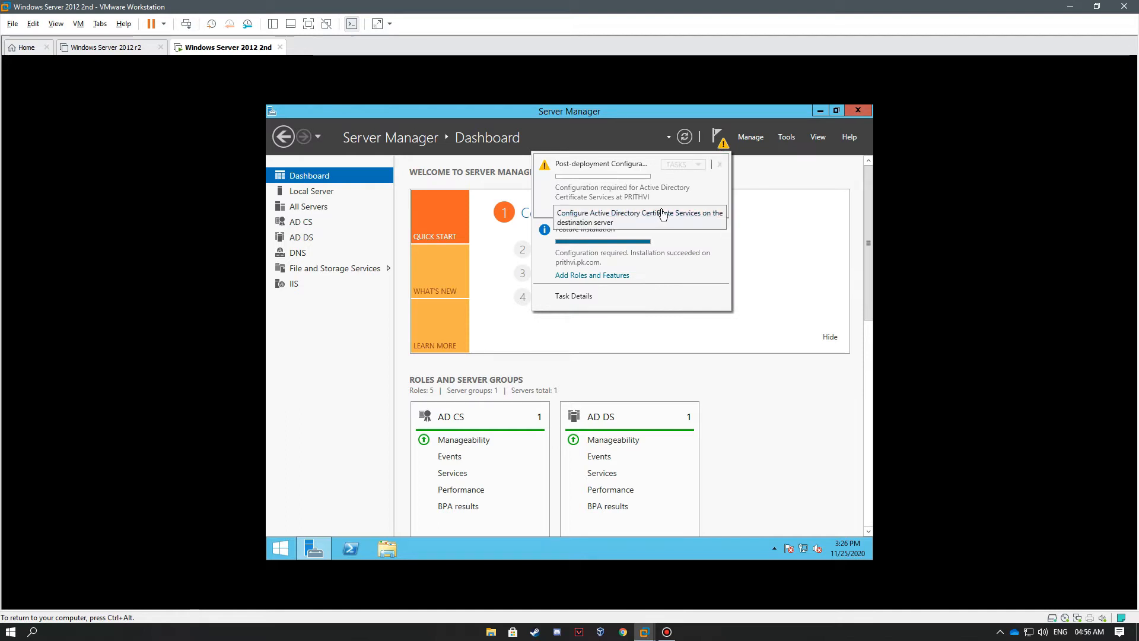
left_click(639, 212)
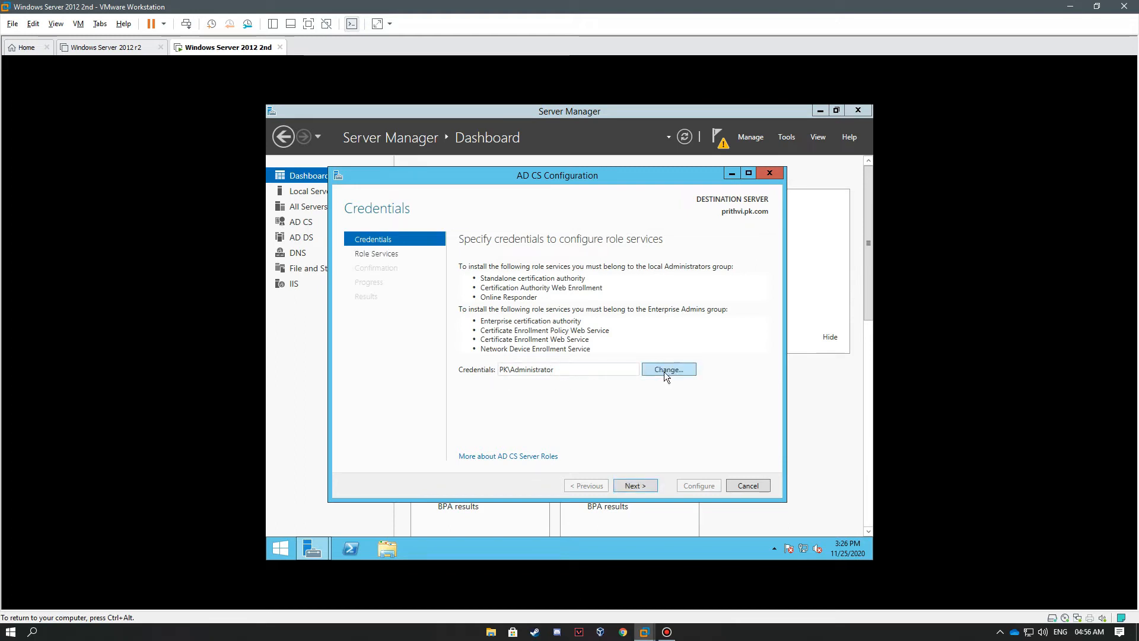
left_click(647, 483)
left_click(463, 277)
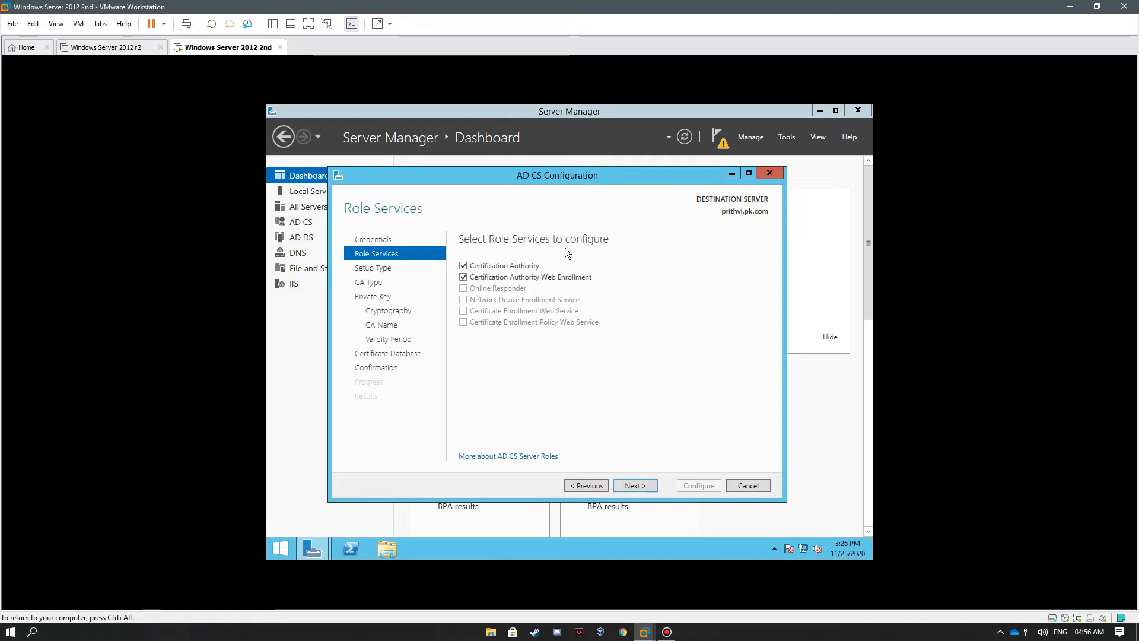
left_click(636, 486)
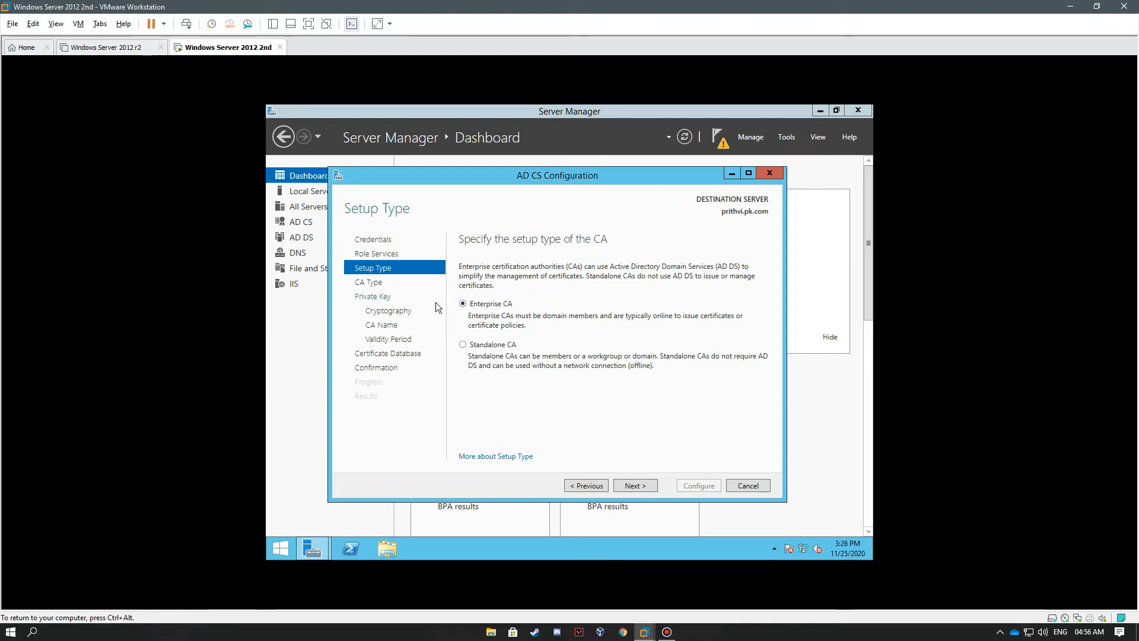
Step: Choose an Enterprise Root CA with a new private key, keeping the SHA1 hash algorithm and 2048 key length
left_click(645, 485)
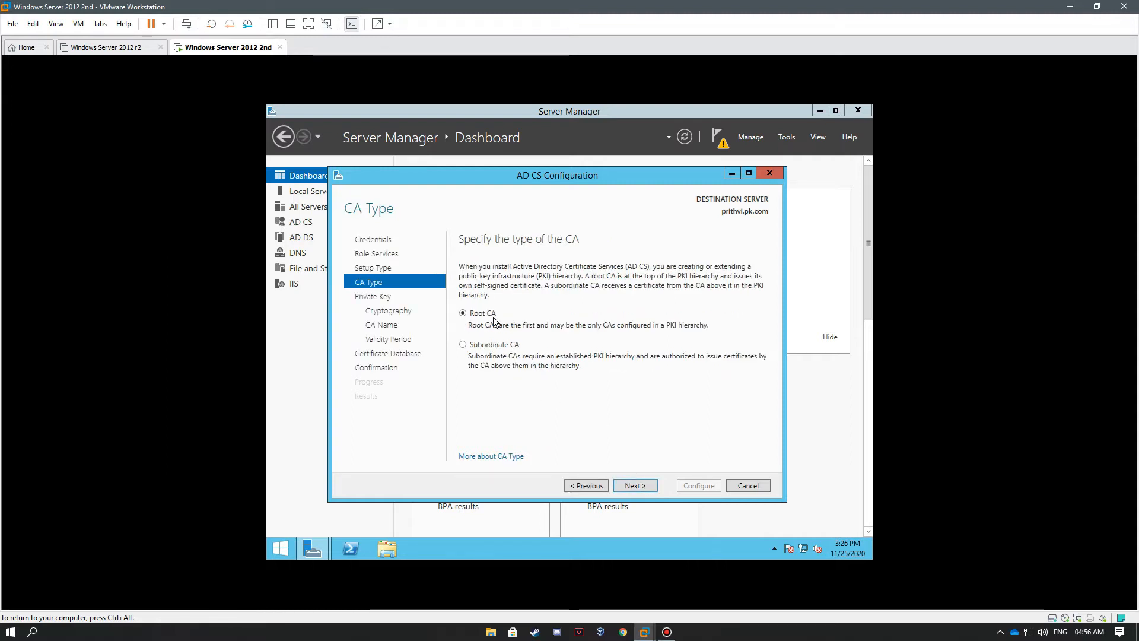
left_click(647, 486)
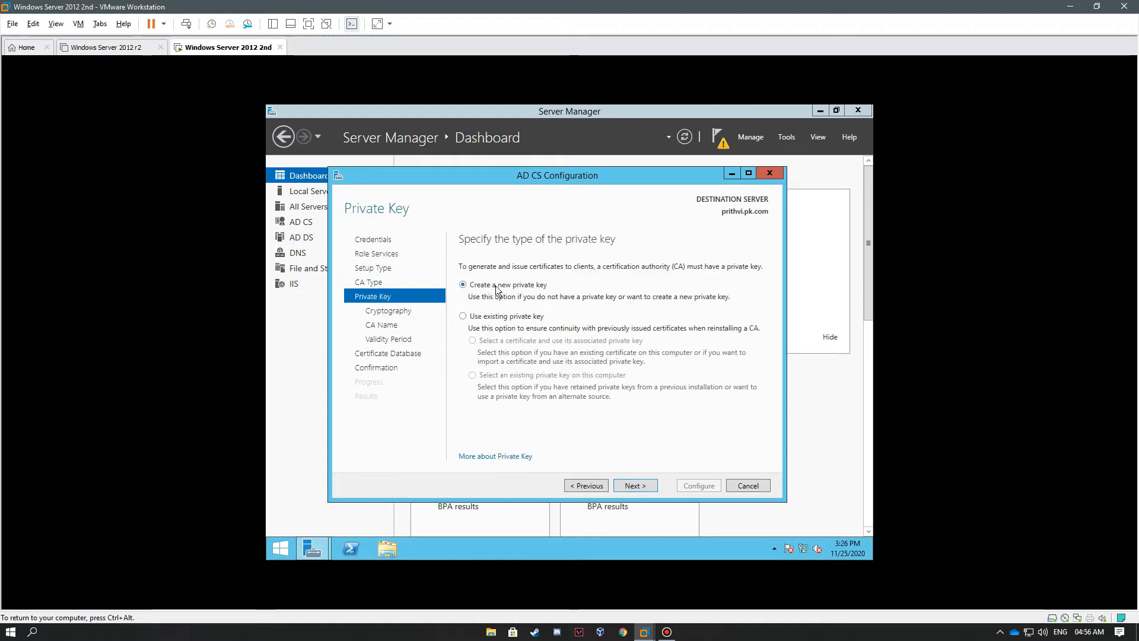
left_click(646, 483)
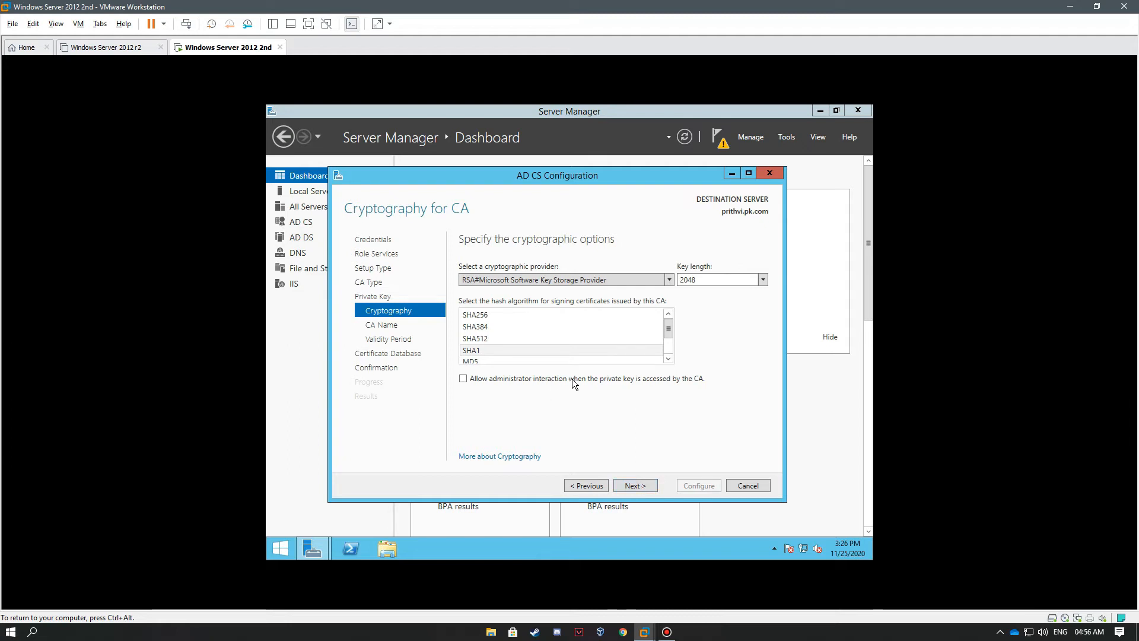
left_click(638, 479)
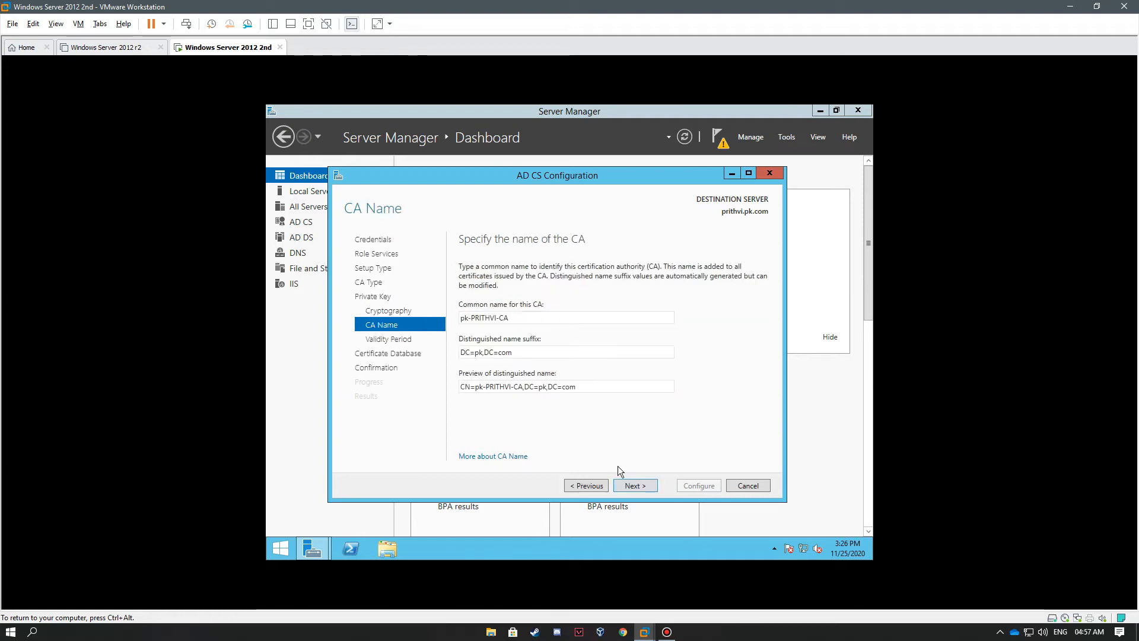
Step: Shorten the CA's common name to pk-CA and continue to the validity period
double_click(500, 318)
left_click(542, 323)
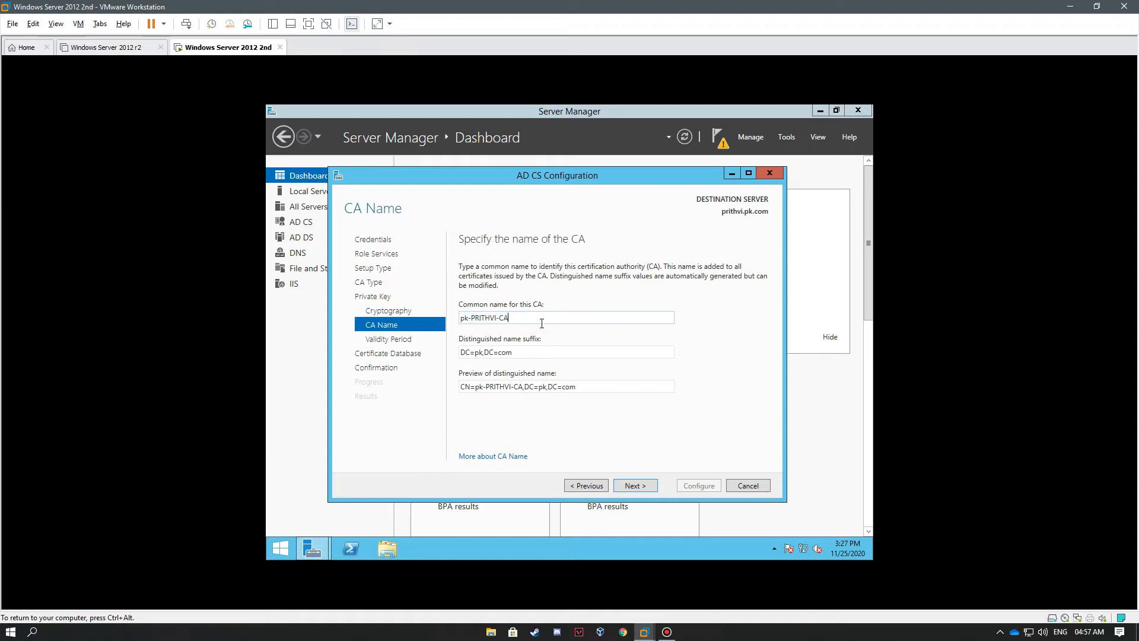
key("BackSpace")
key("BackSpace")
key("BackSpace")
key("BackSpace")
key("BackSpace")
key("BackSpace")
key("BackSpace")
key("BackSpace")
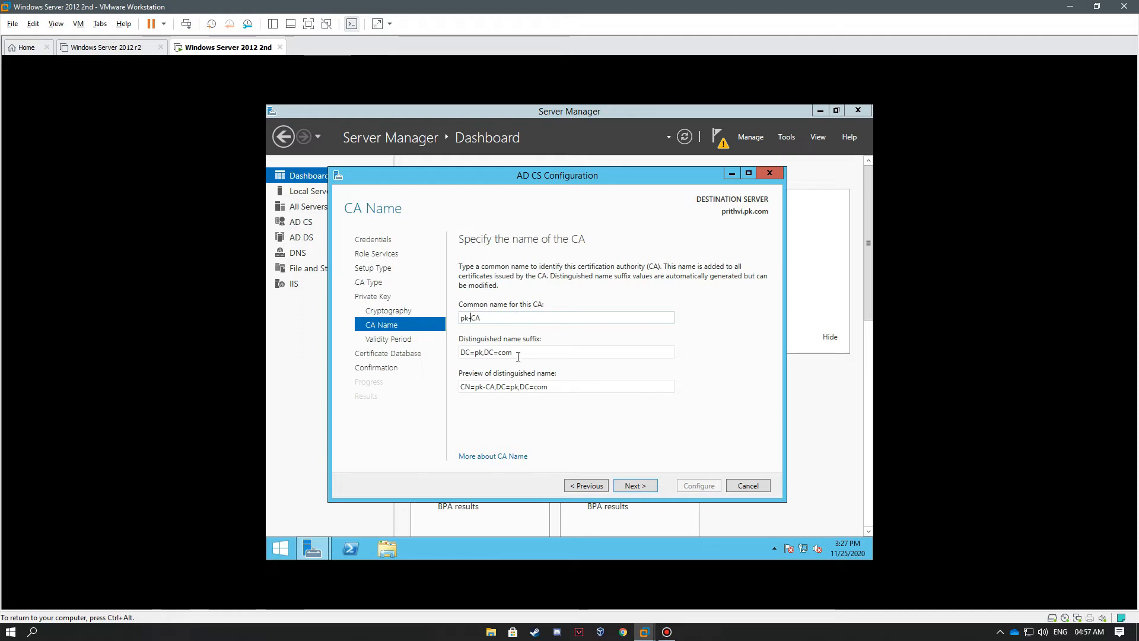
left_click(630, 485)
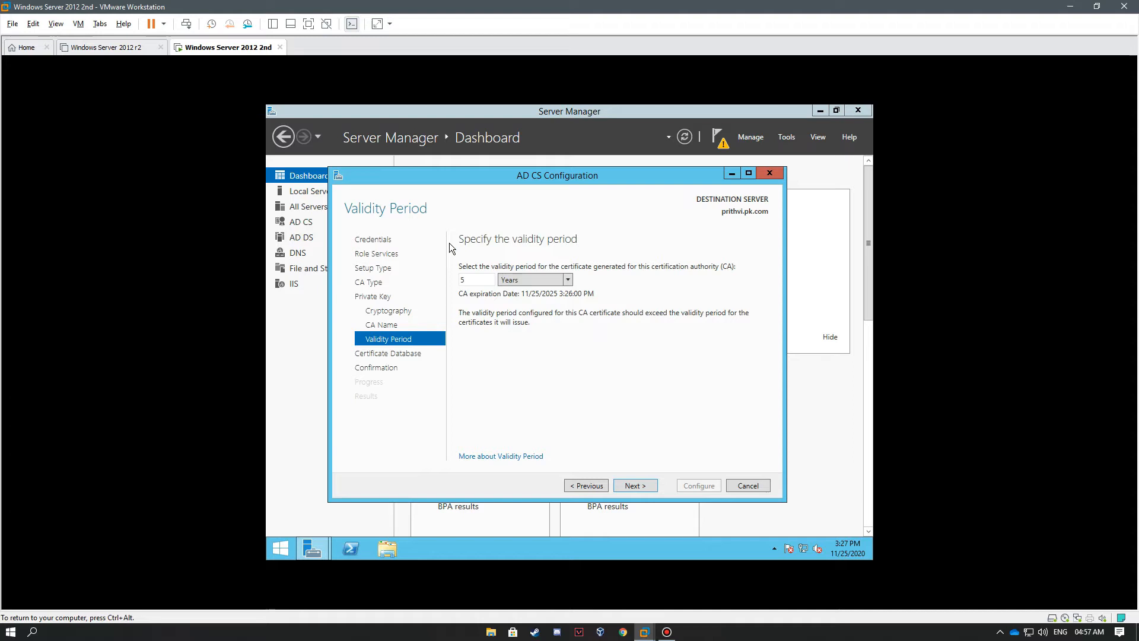
Step: Accept the 5-year validity and default certificate database locations, then apply the AD CS configuration and close the results
left_click(633, 483)
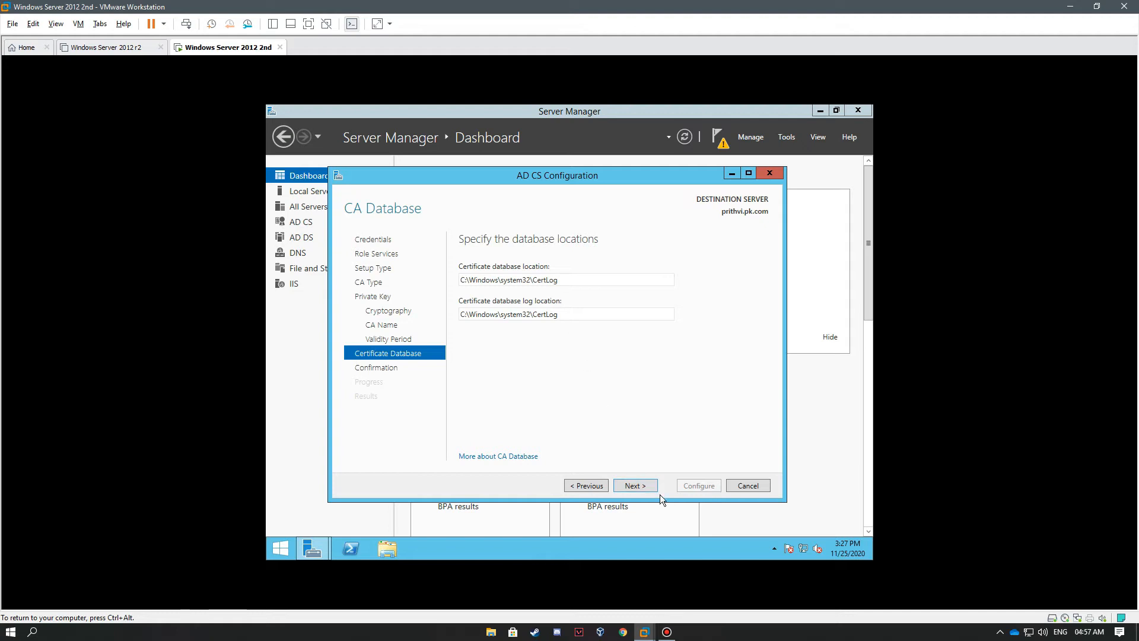
left_click(639, 487)
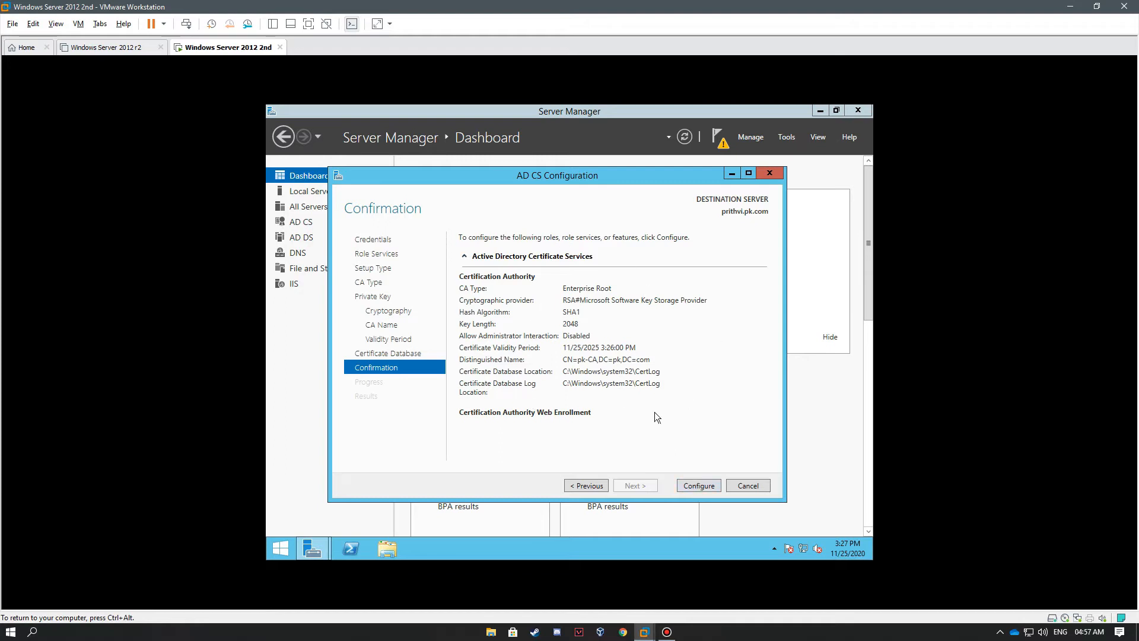
left_click(705, 486)
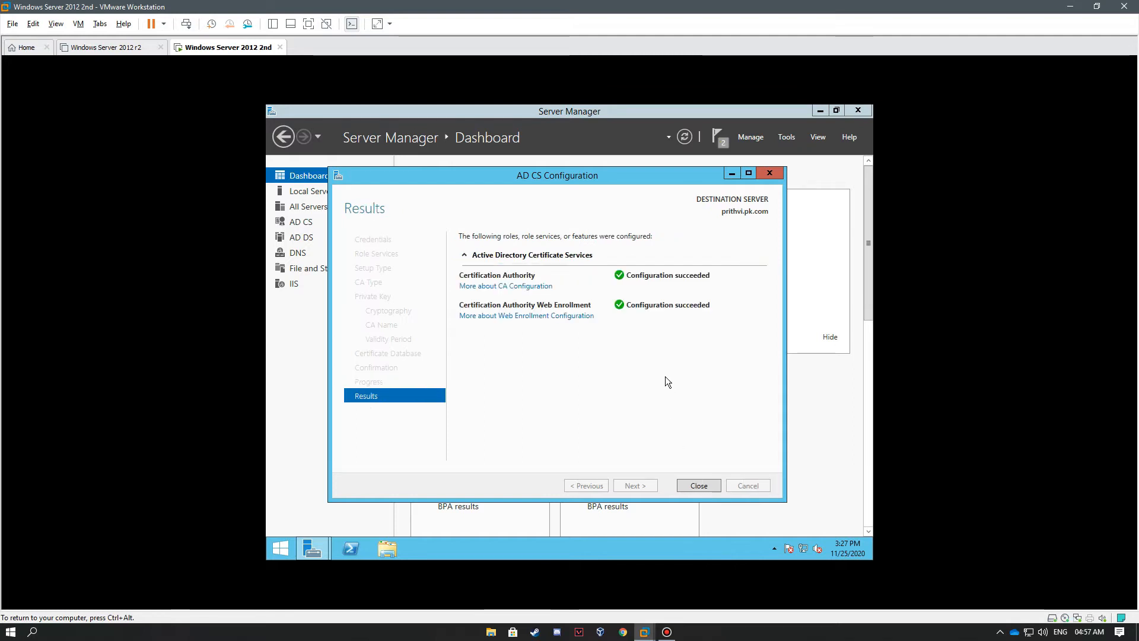
left_click(699, 486)
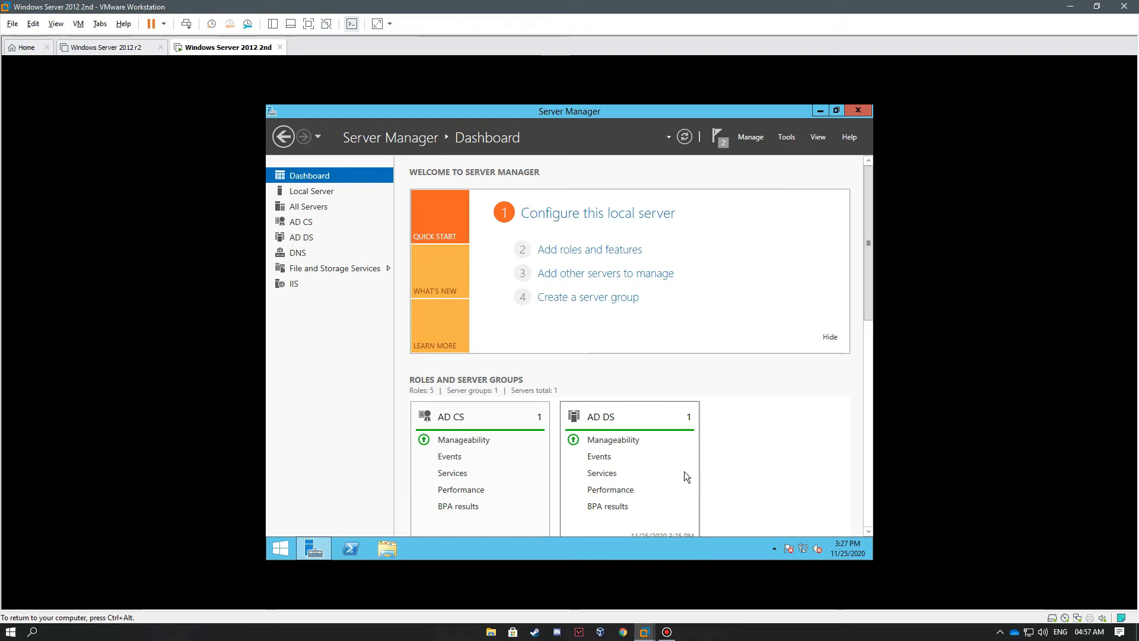
Step: Dismiss the feature installation entry from the Server Manager notifications
left_click(718, 139)
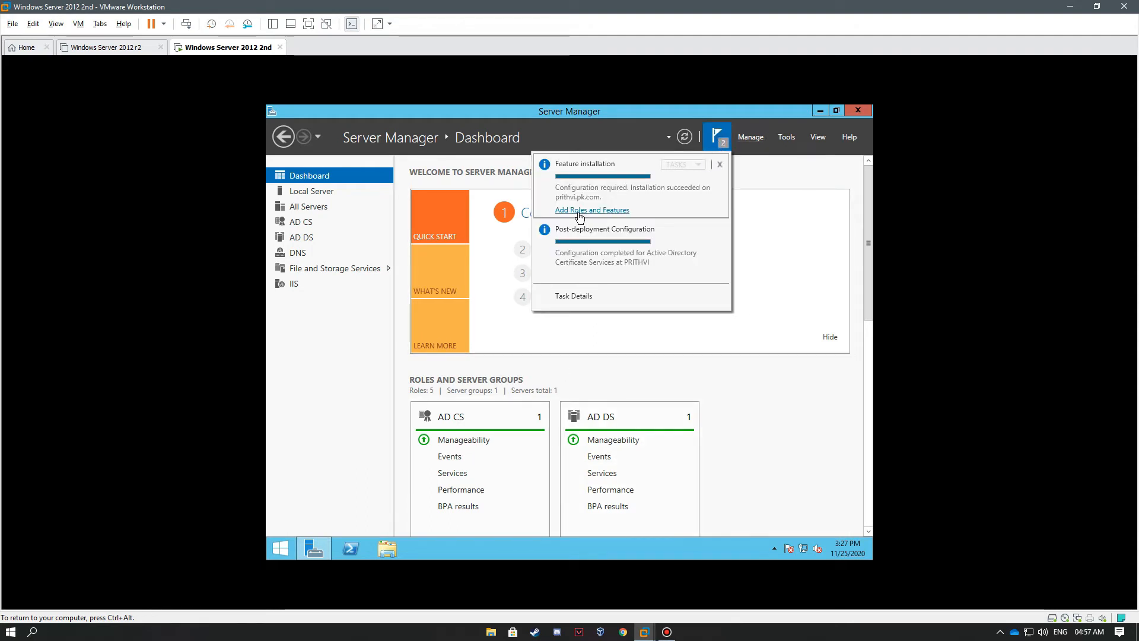
left_click(721, 165)
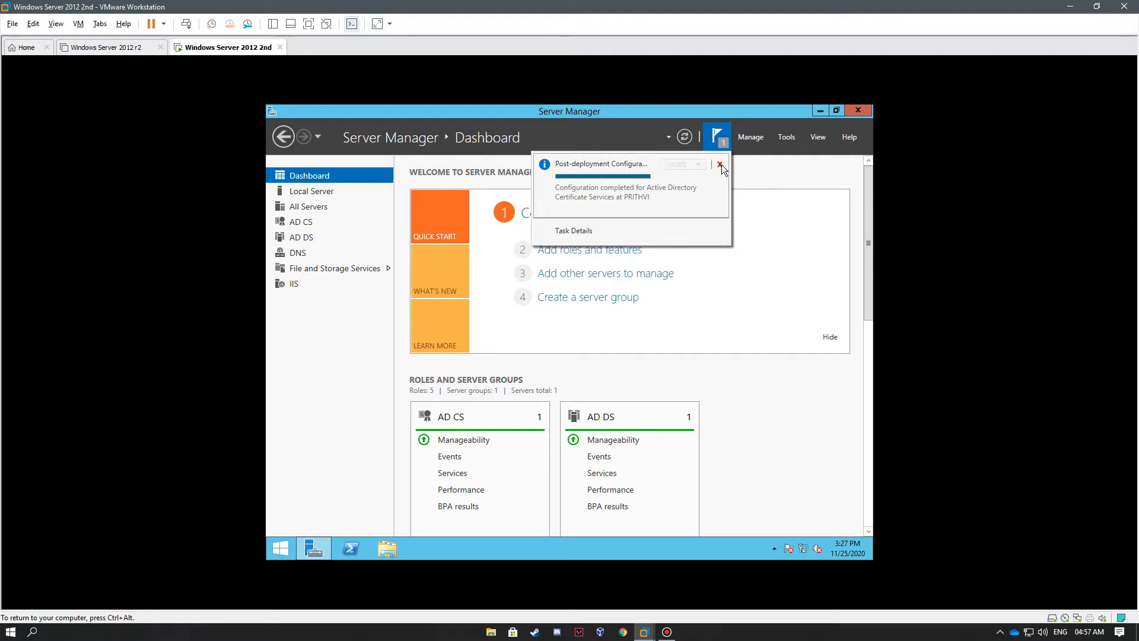
Step: Clear the post-deployment configuration entry from the notifications and open Internet Information Services (IIS) Manager
left_click(720, 164)
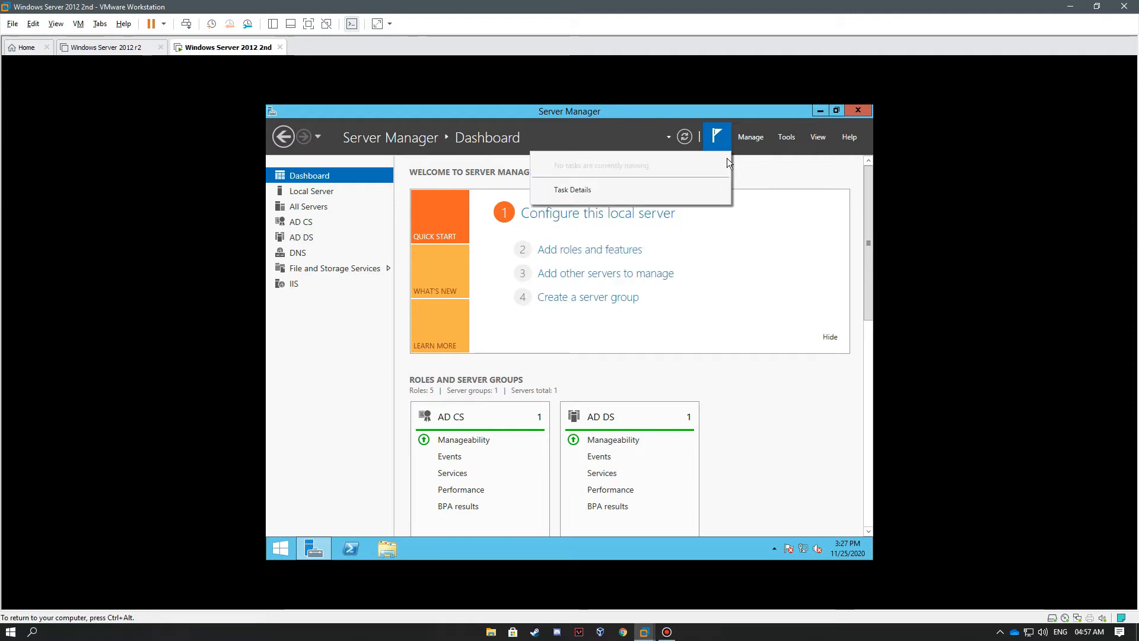
left_click(787, 139)
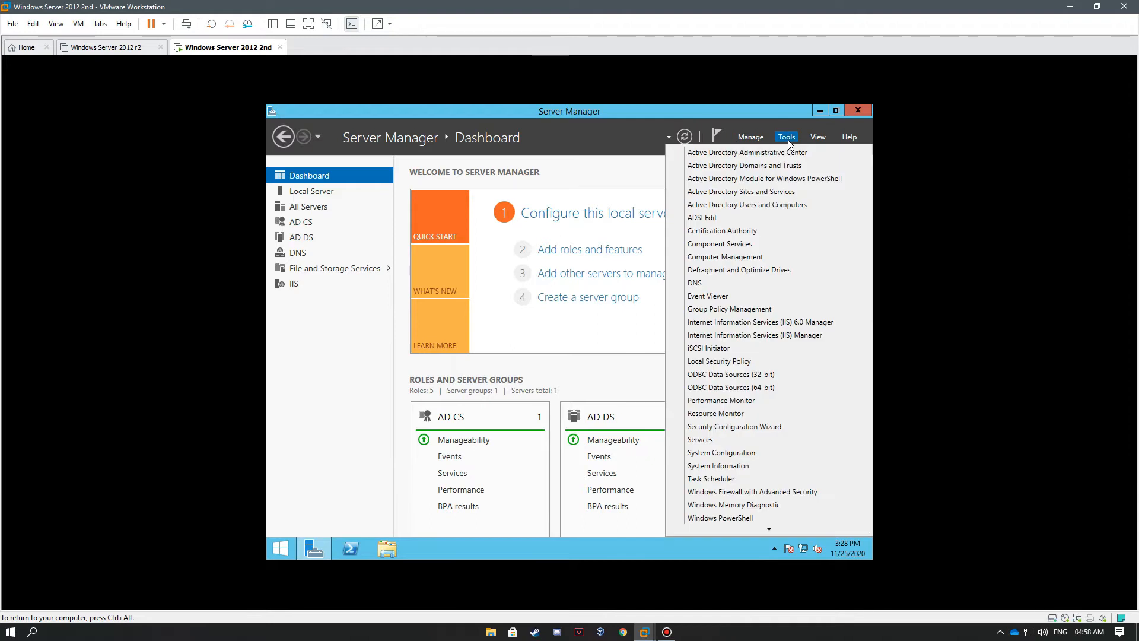
left_click(741, 336)
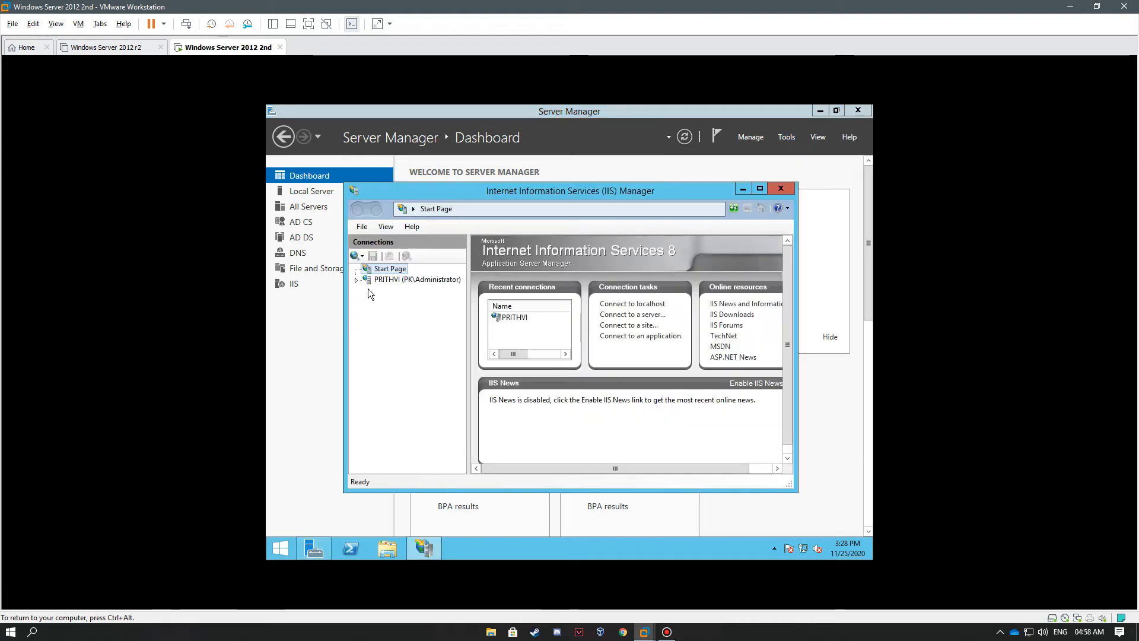
Step: Expand the local server's sites and select Default Web Site, declining the Microsoft Web Platform offer
left_click(355, 279)
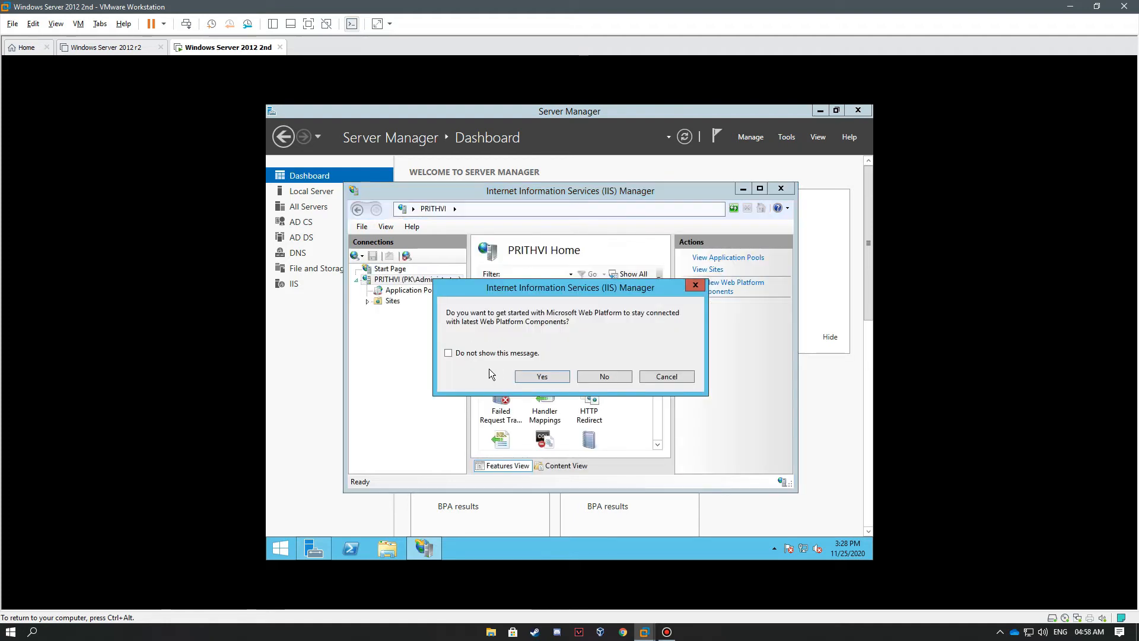
left_click(601, 377)
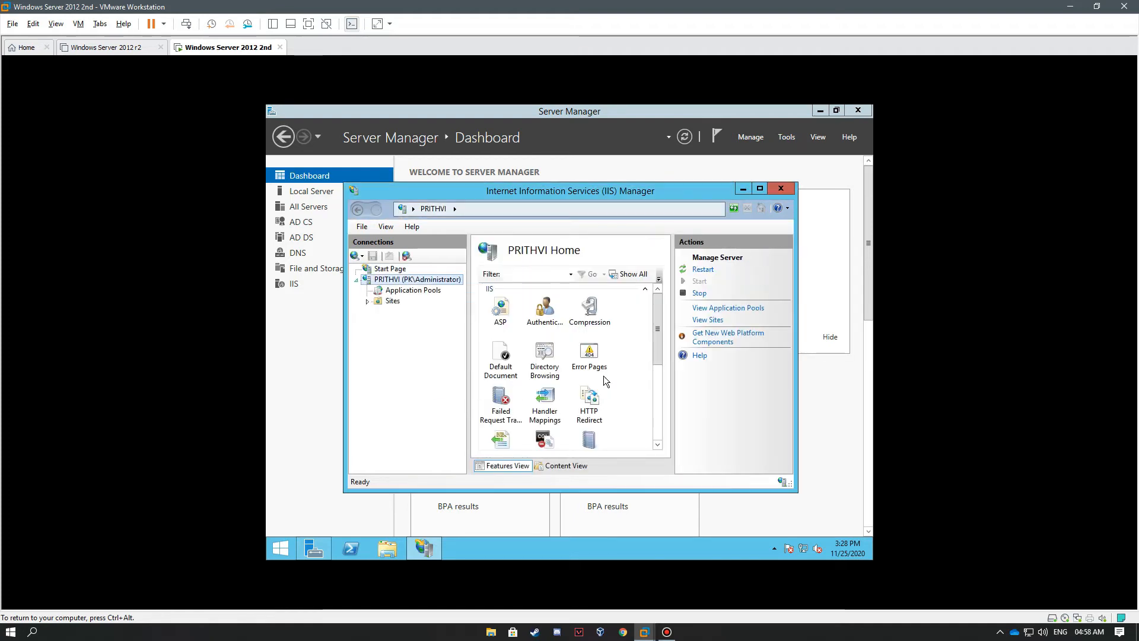
left_click(368, 301)
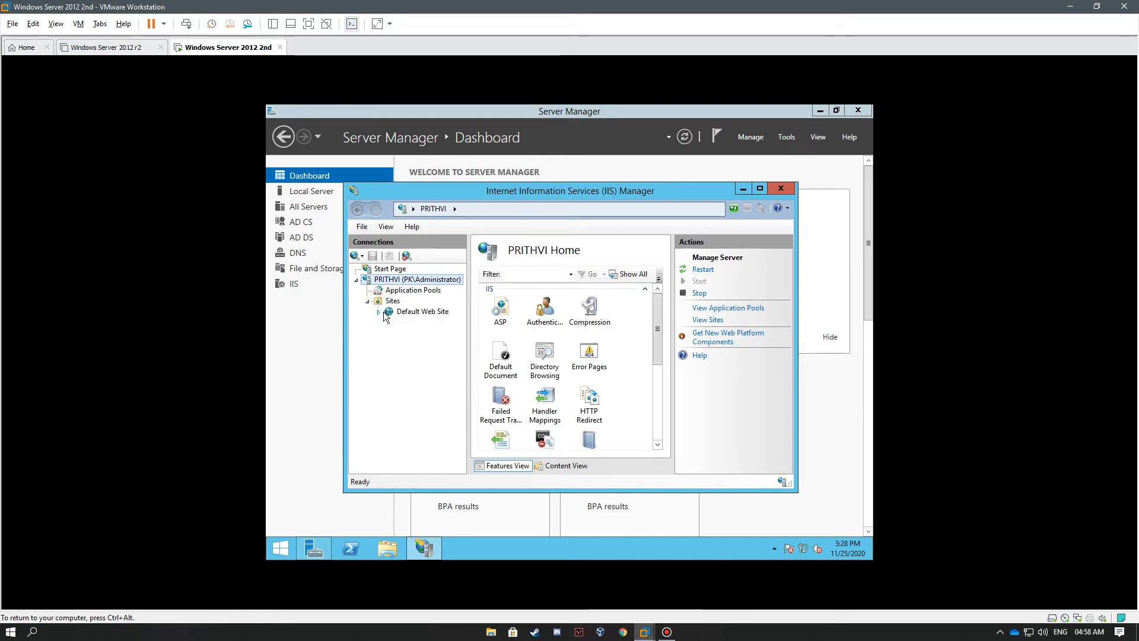
left_click(380, 312)
left_click(414, 313)
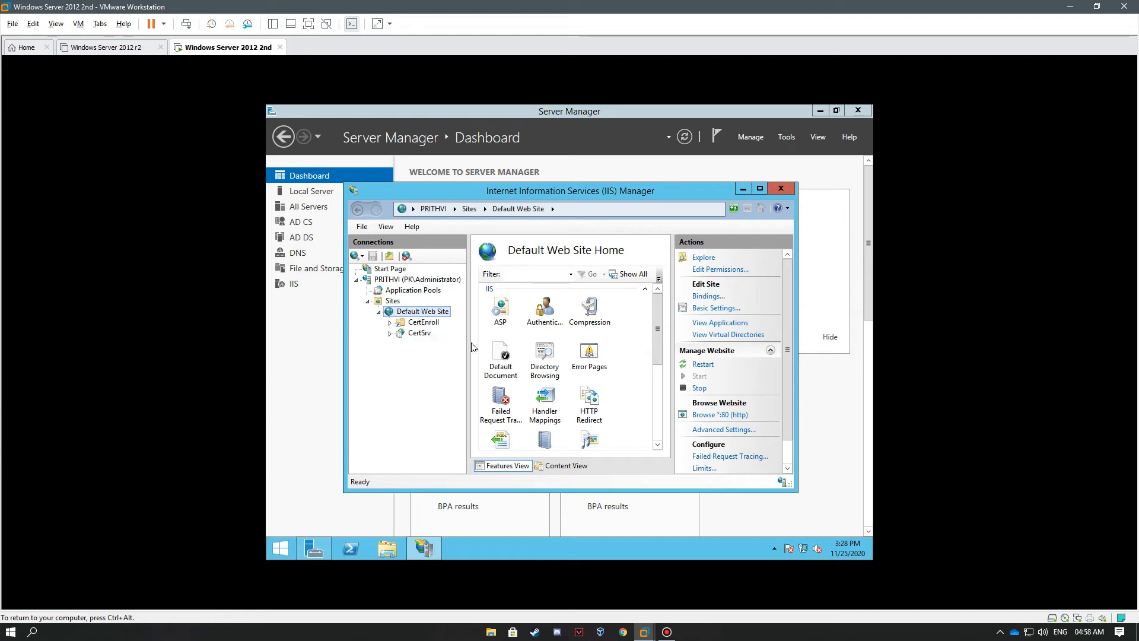
Step: Browse Default Web Site over HTTP on port 80, postpone the Internet Explorer 11 setup, and close the browser
left_click(719, 415)
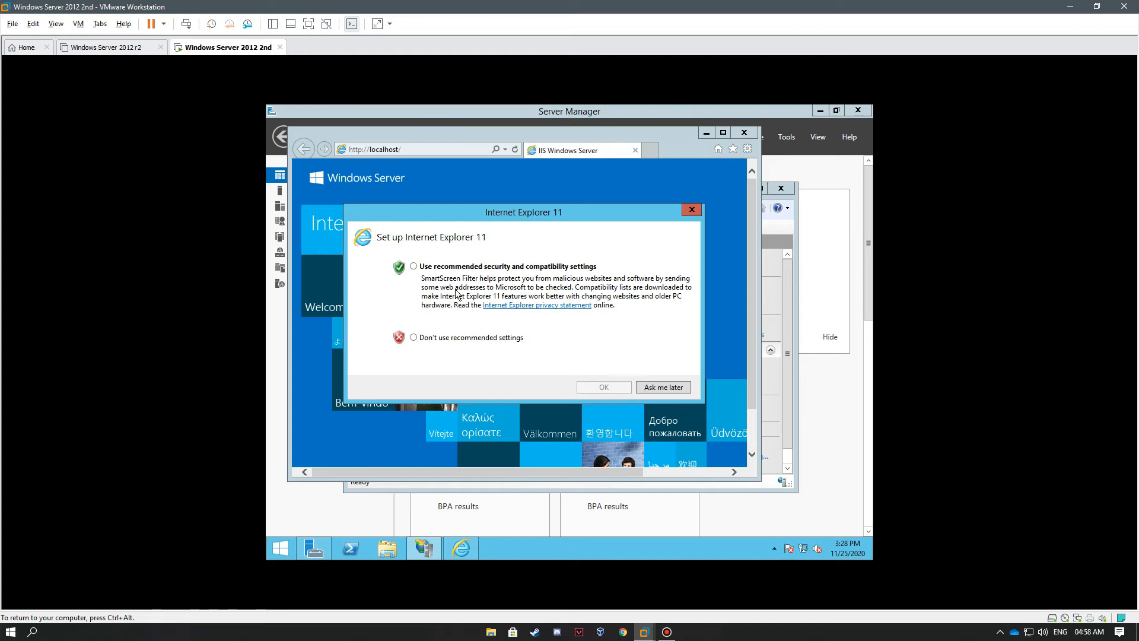
left_click(413, 267)
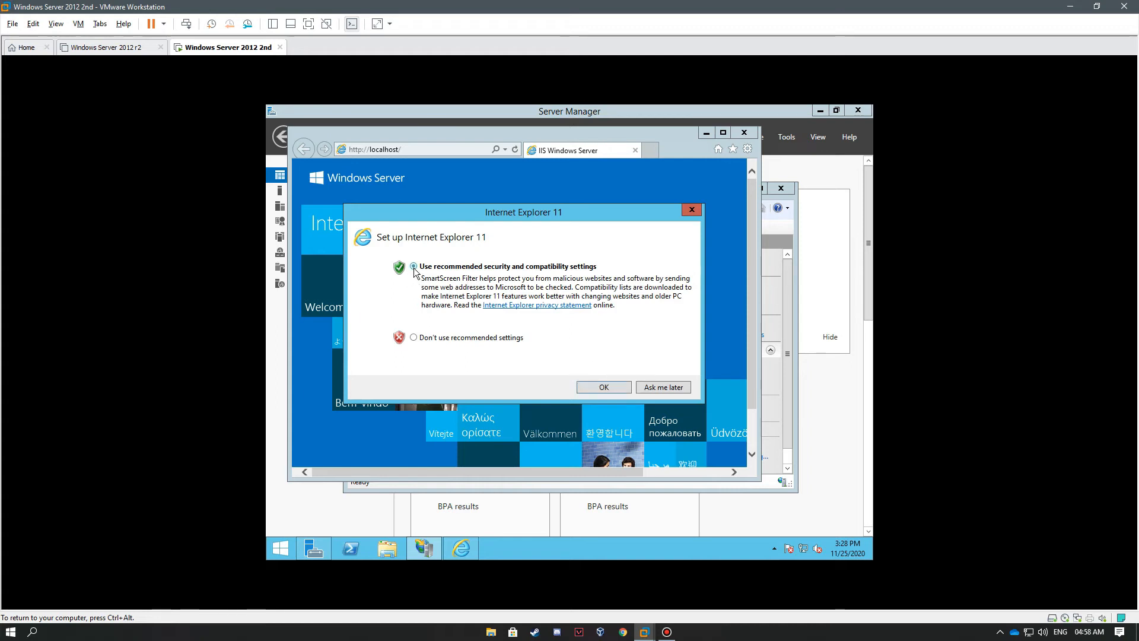
left_click(660, 389)
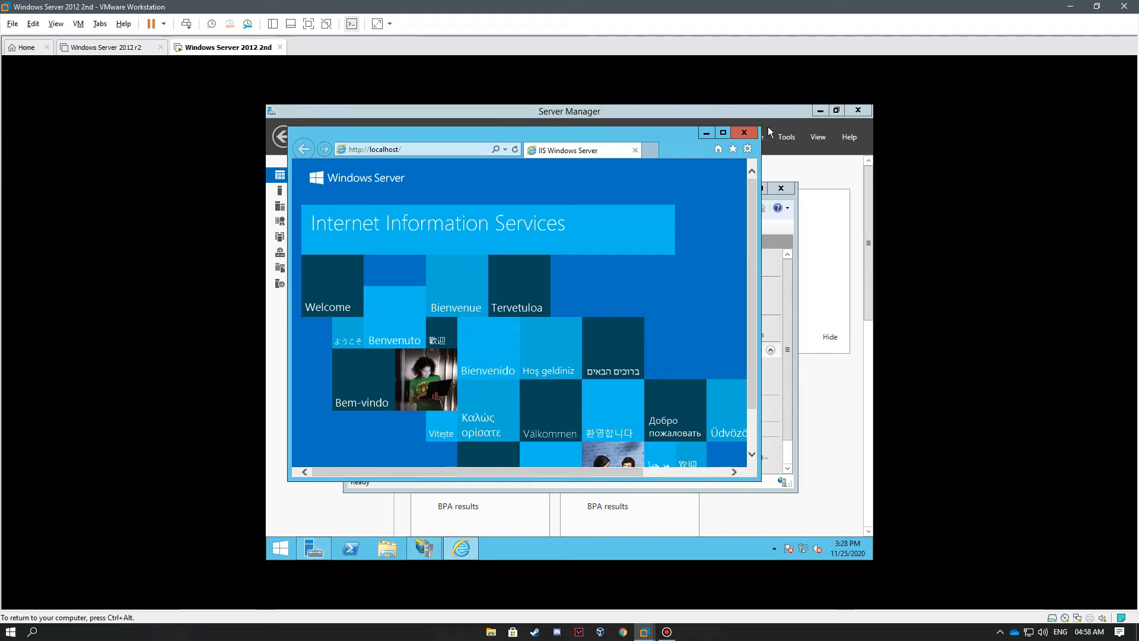
left_click(747, 133)
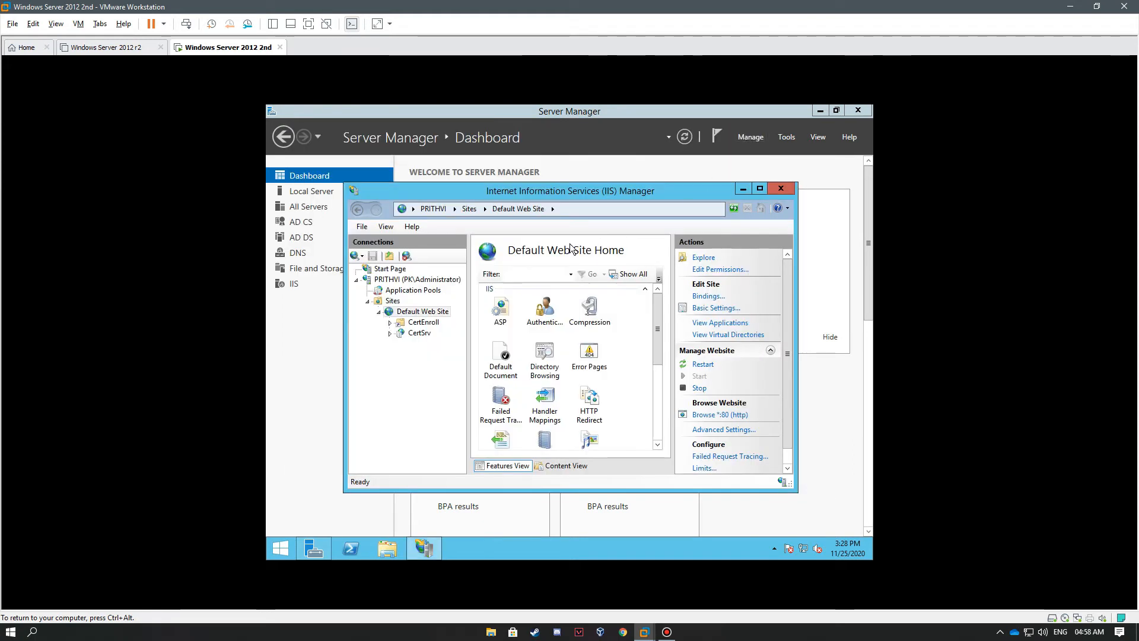
Step: Enlarge the IIS Manager window and open Server Certificates for the local server
left_click(519, 272)
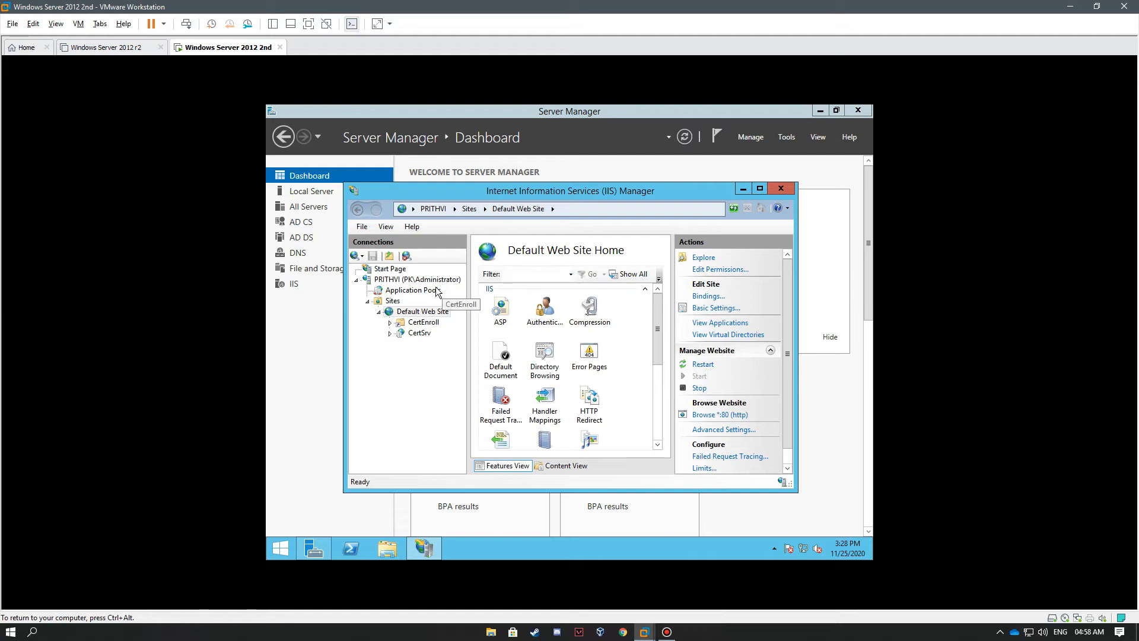
left_click(397, 281)
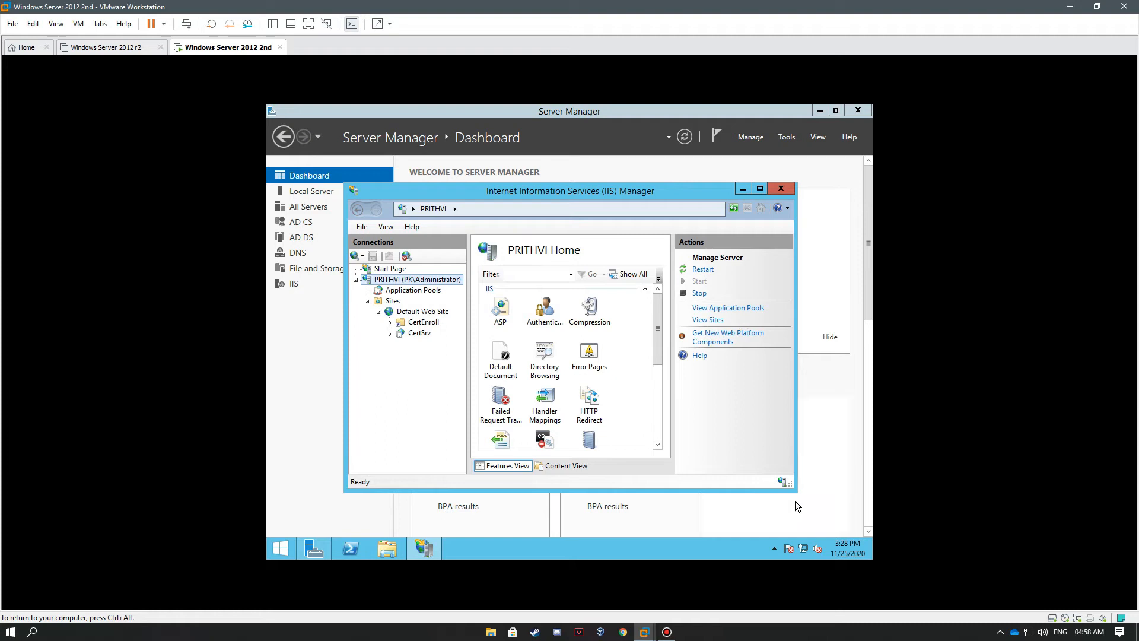
left_click_drag(797, 491, 854, 518)
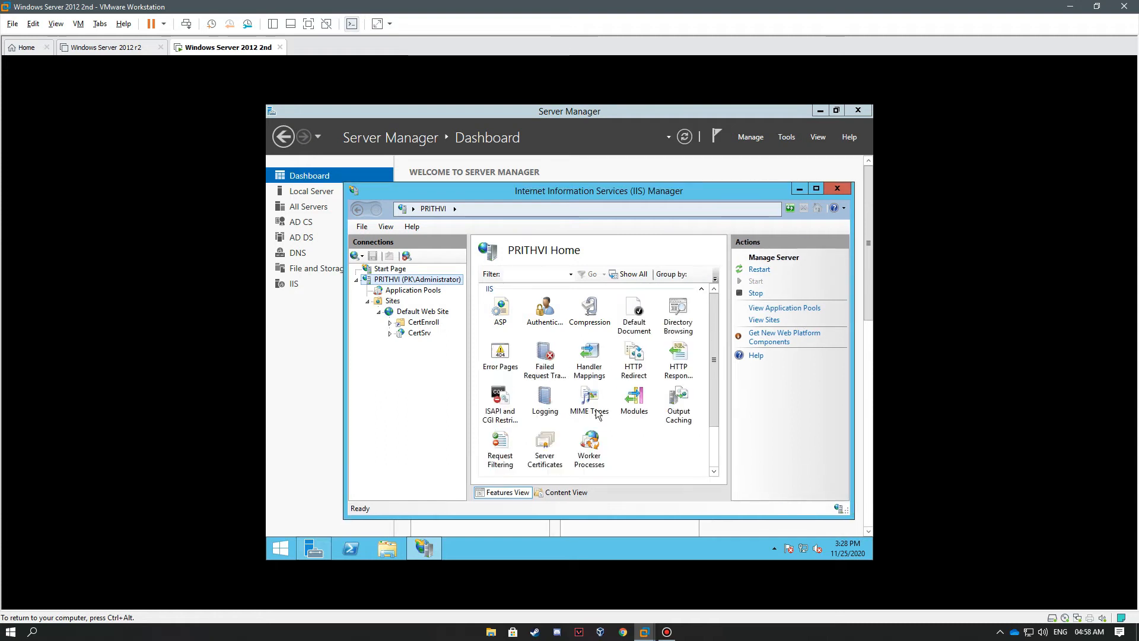
left_click_drag(716, 371, 715, 407)
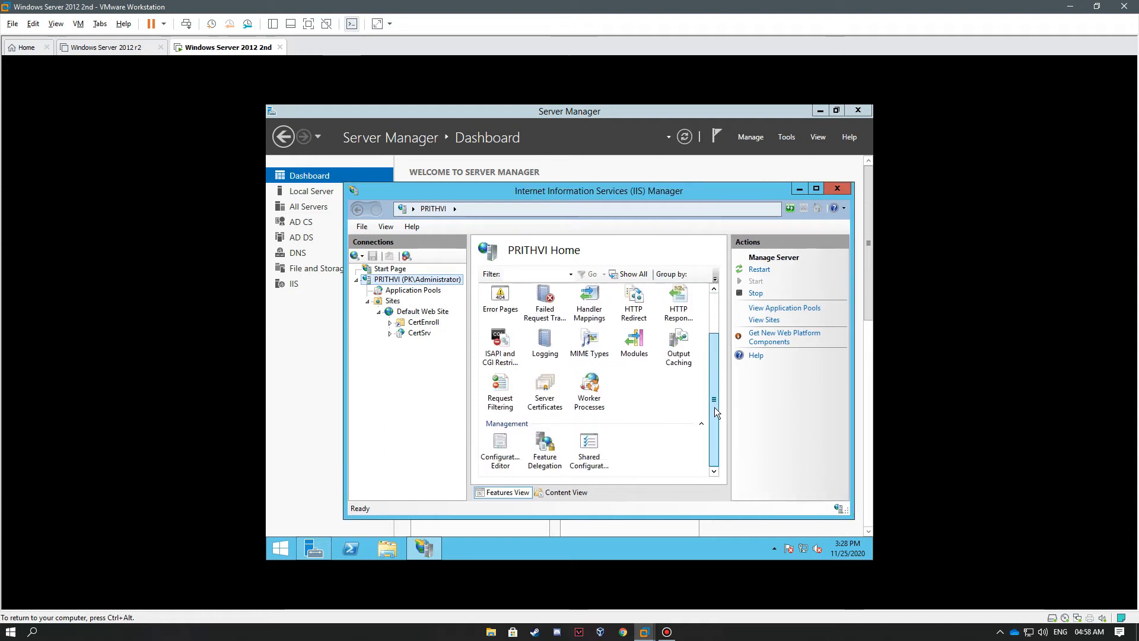
double_click(559, 402)
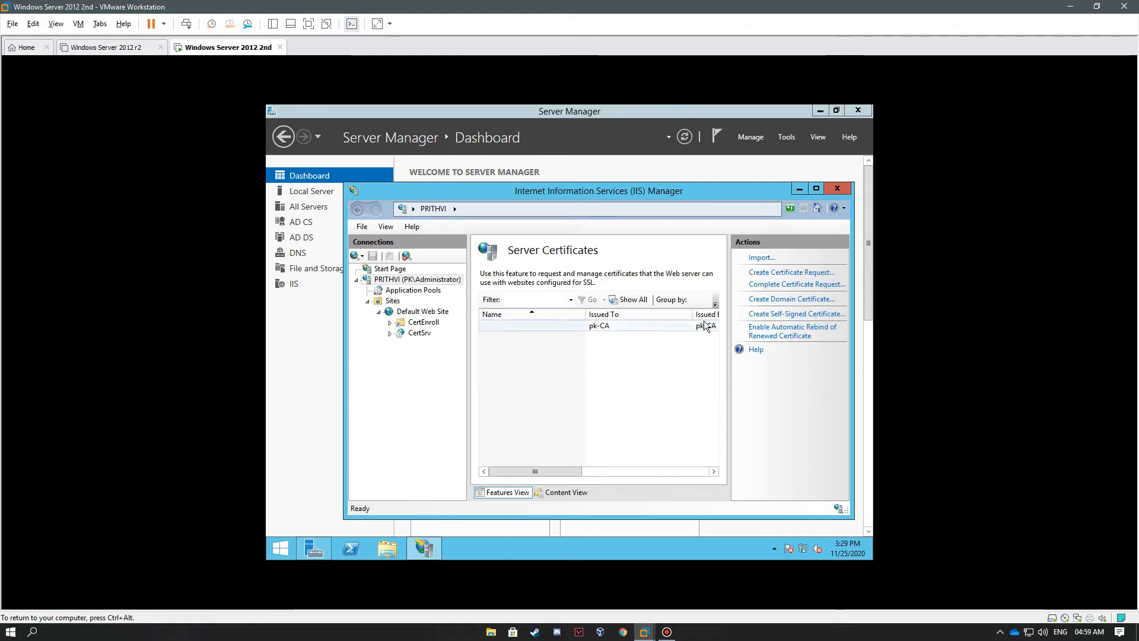
left_click(781, 302)
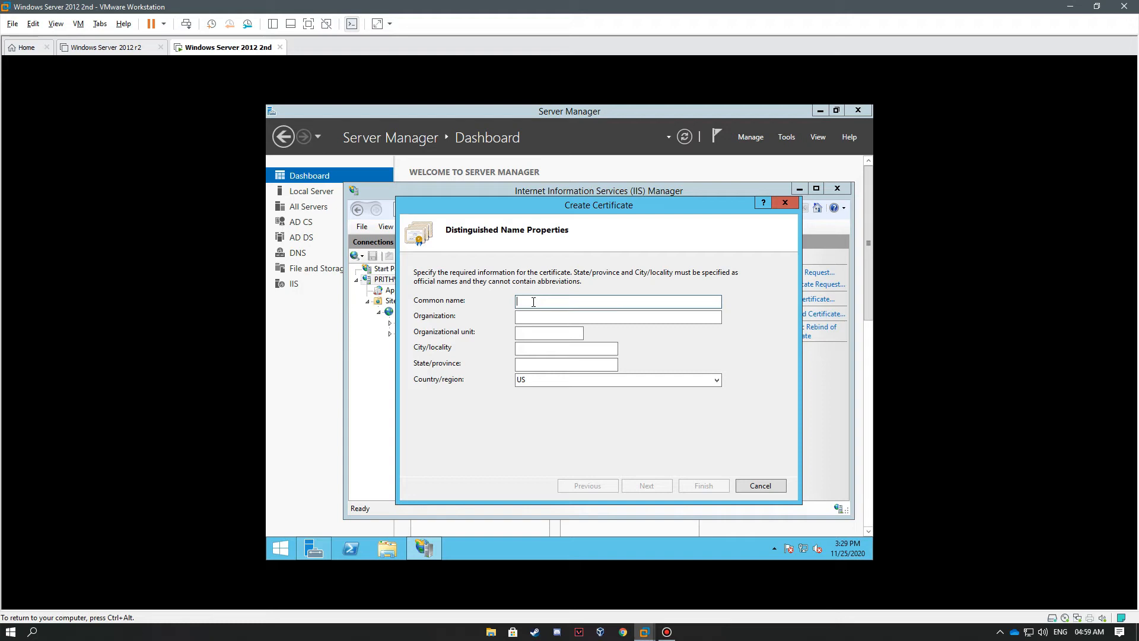
type("www.pk.com")
key("Tab")
type("PK")
key("Tab")
type("PK")
key("Tab")
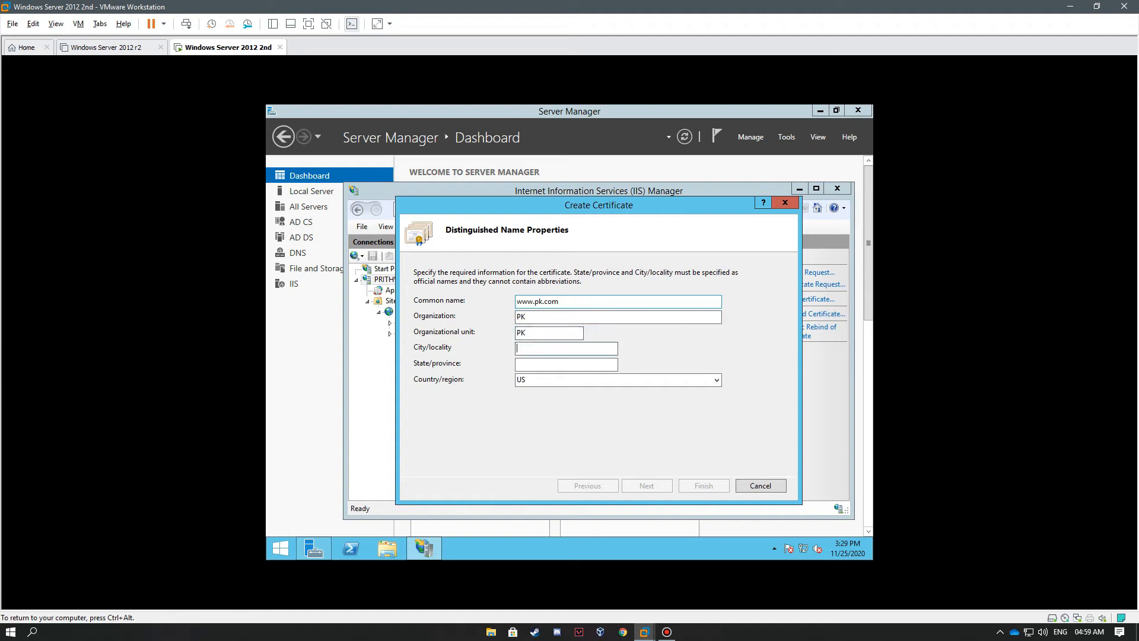
Step: Set the certificate's city to Pune, state to Maharashtra and country to IN, and continue to the certification authority page
type("Pune")
key("Tab")
type("M")
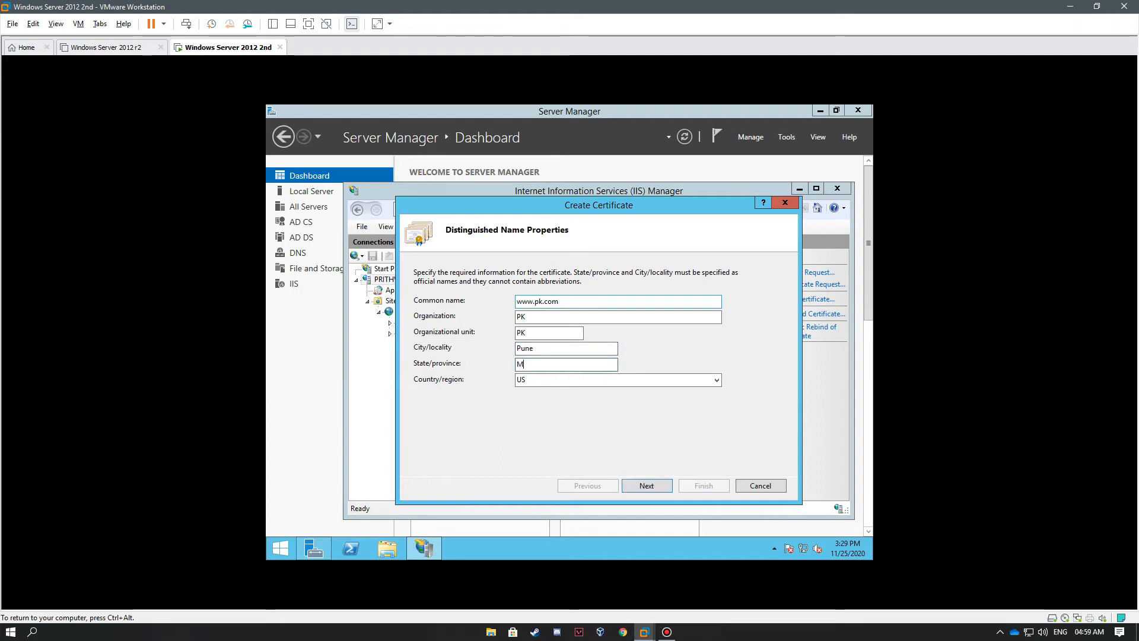
type("aharas")
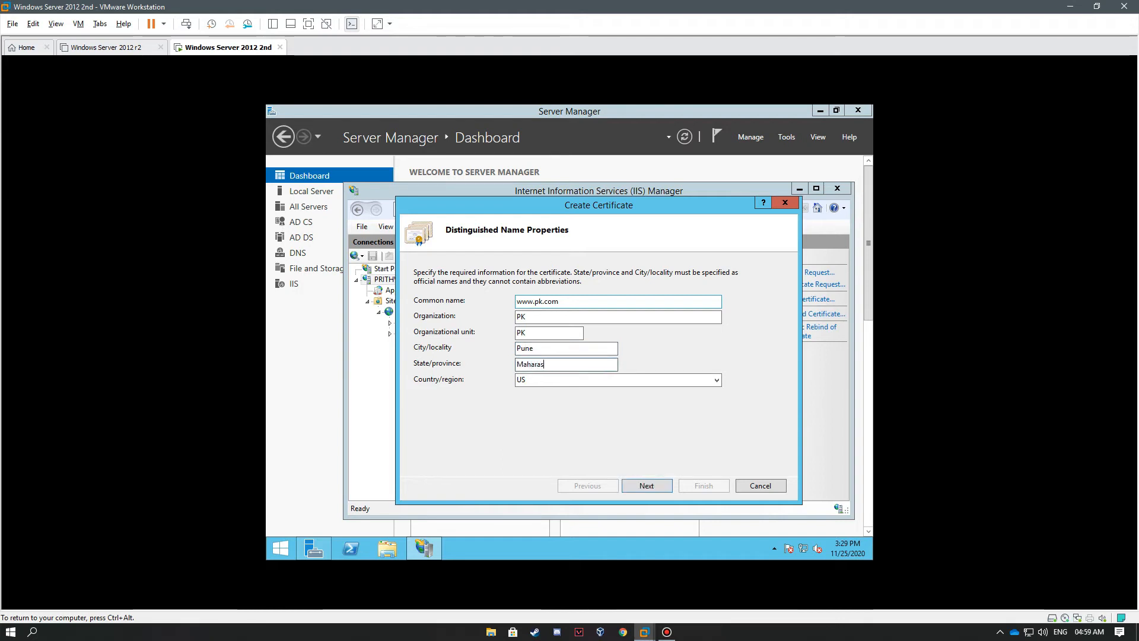
type("htra")
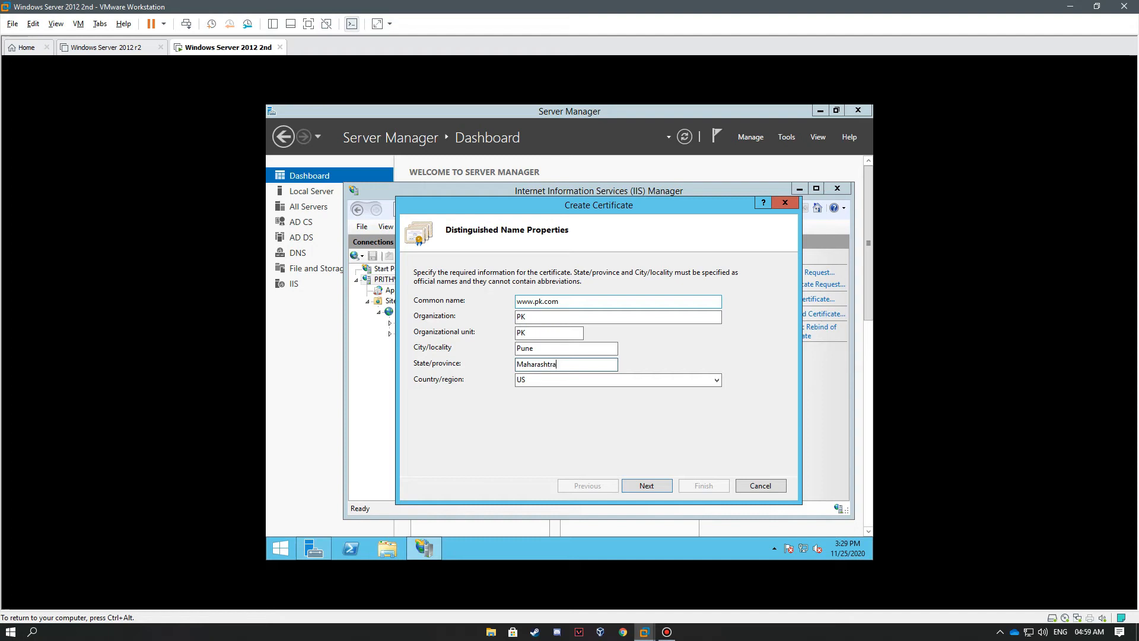
left_click(717, 381)
type("in")
key("Return")
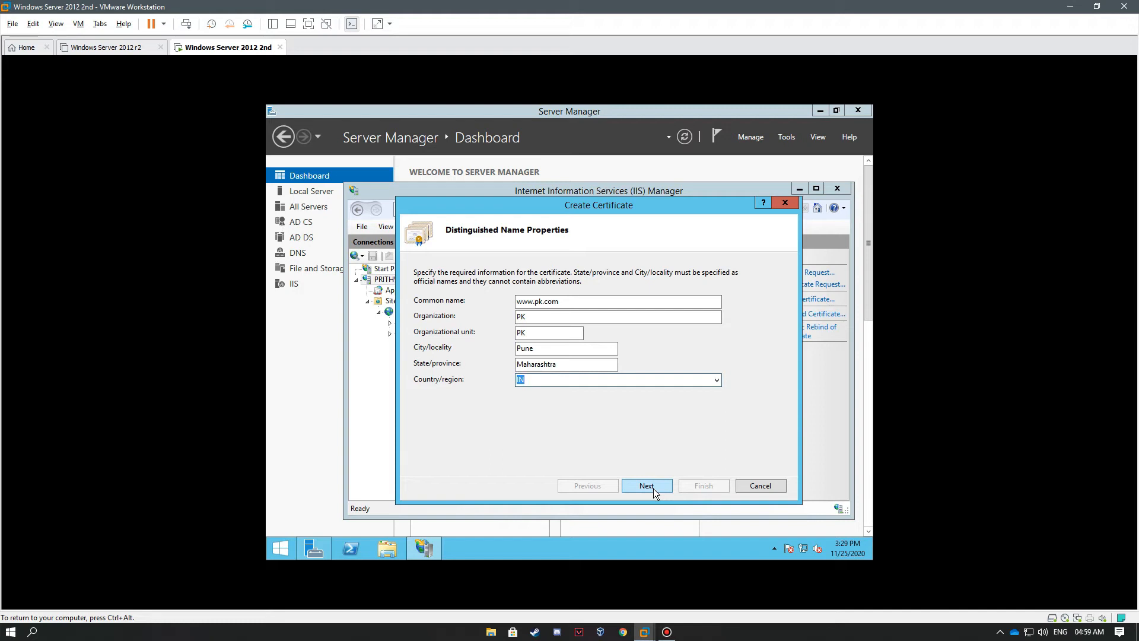
left_click(646, 486)
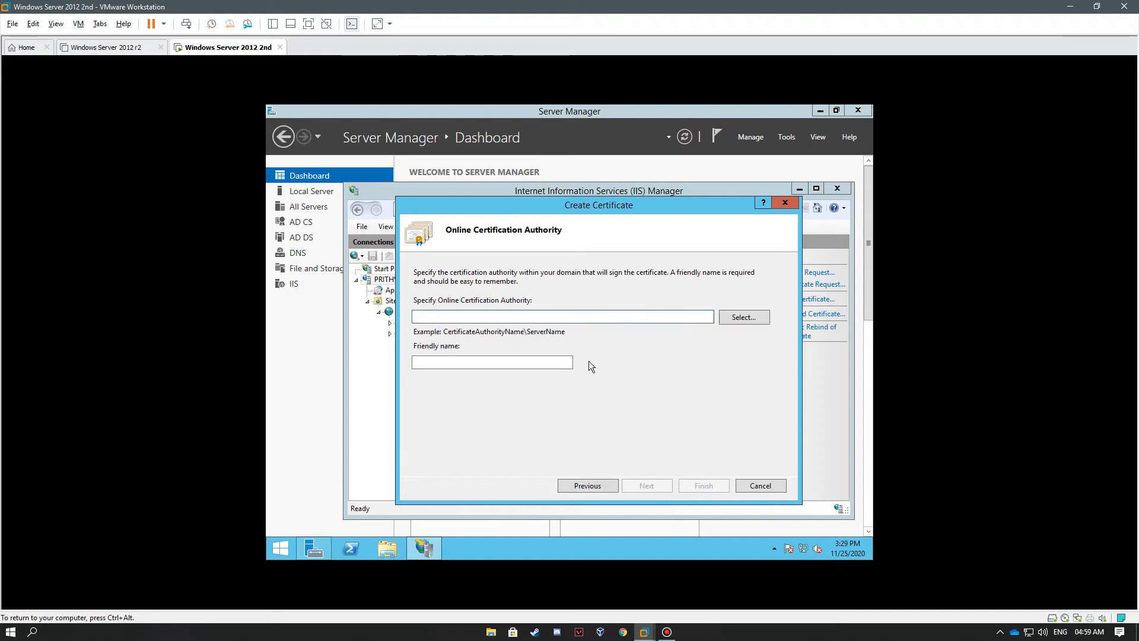
left_click(746, 319)
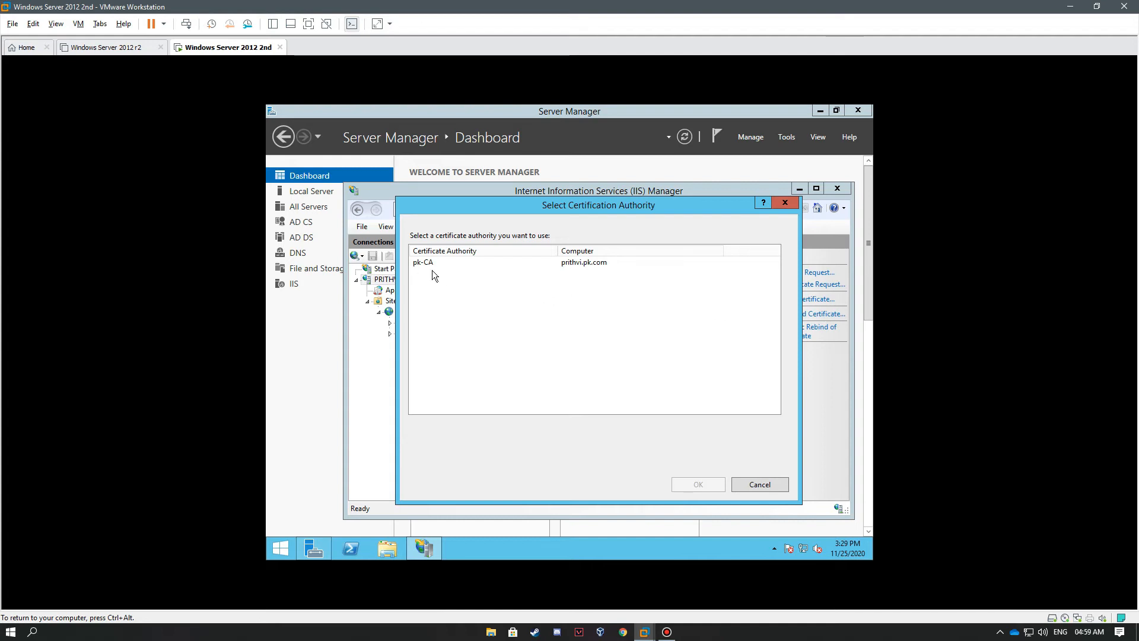
left_click(518, 263)
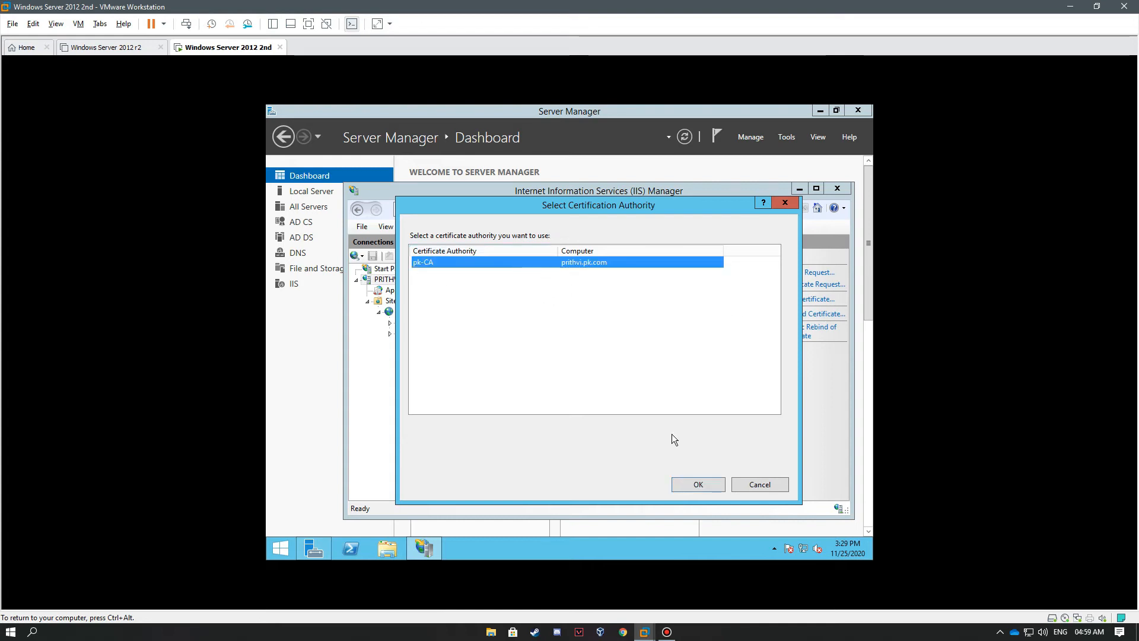
left_click(698, 485)
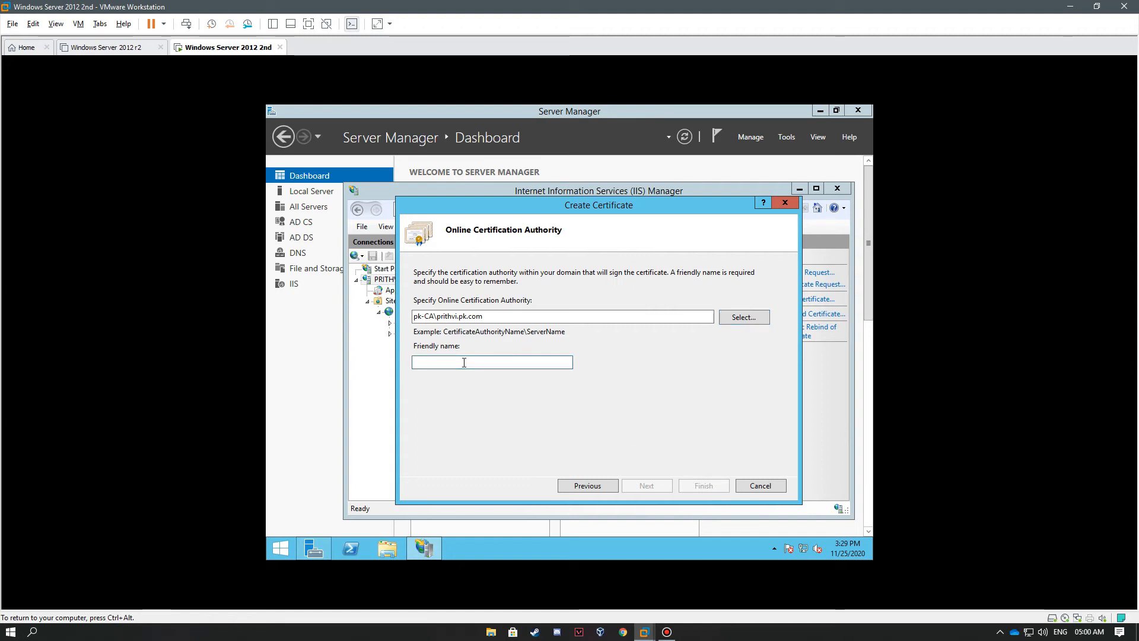
type("www.pk.com")
left_click(701, 485)
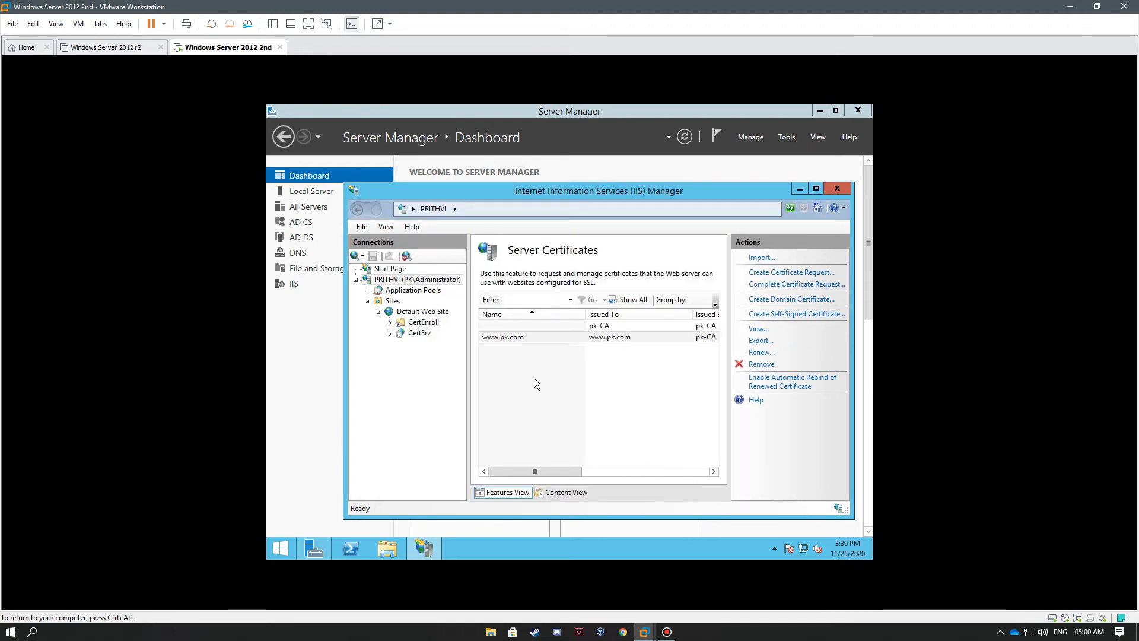
left_click(500, 338)
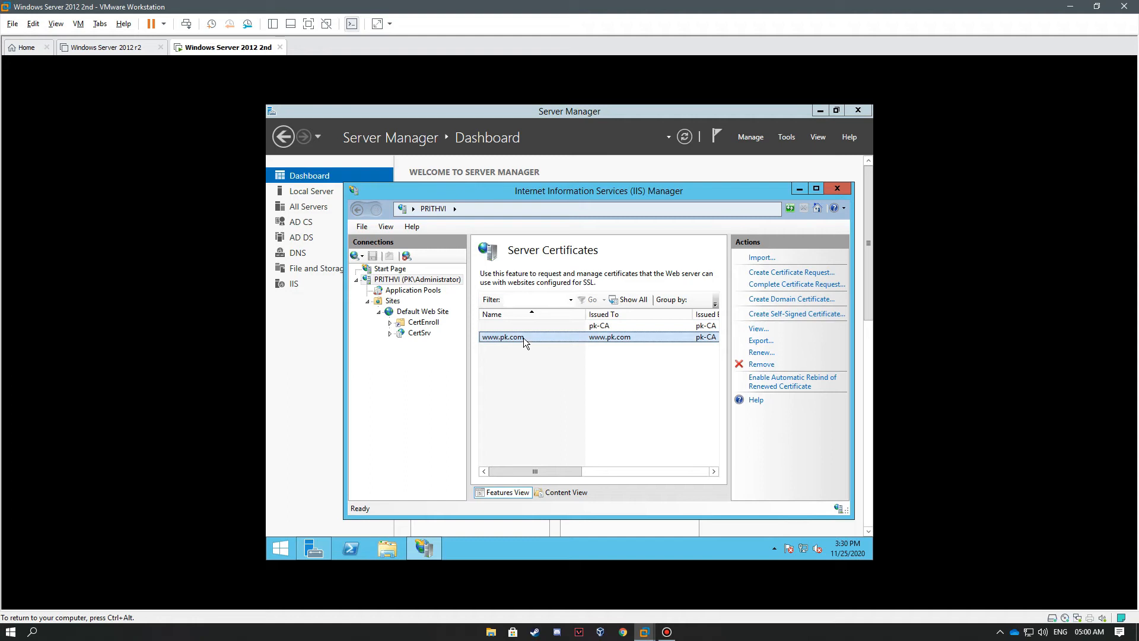
double_click(524, 337)
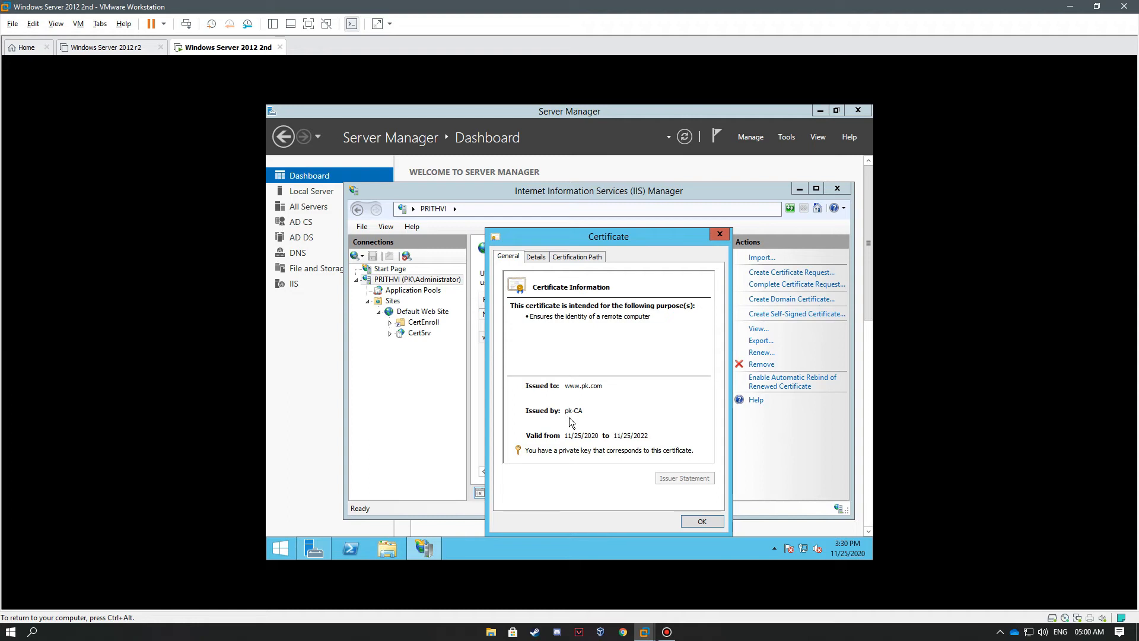
left_click(573, 257)
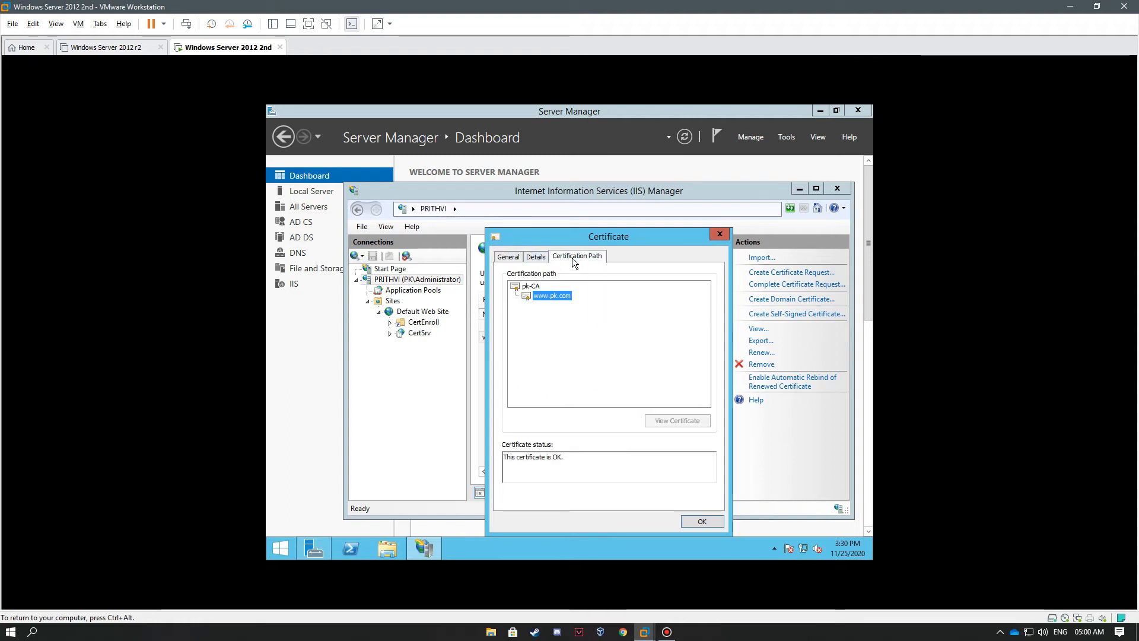
left_click(536, 258)
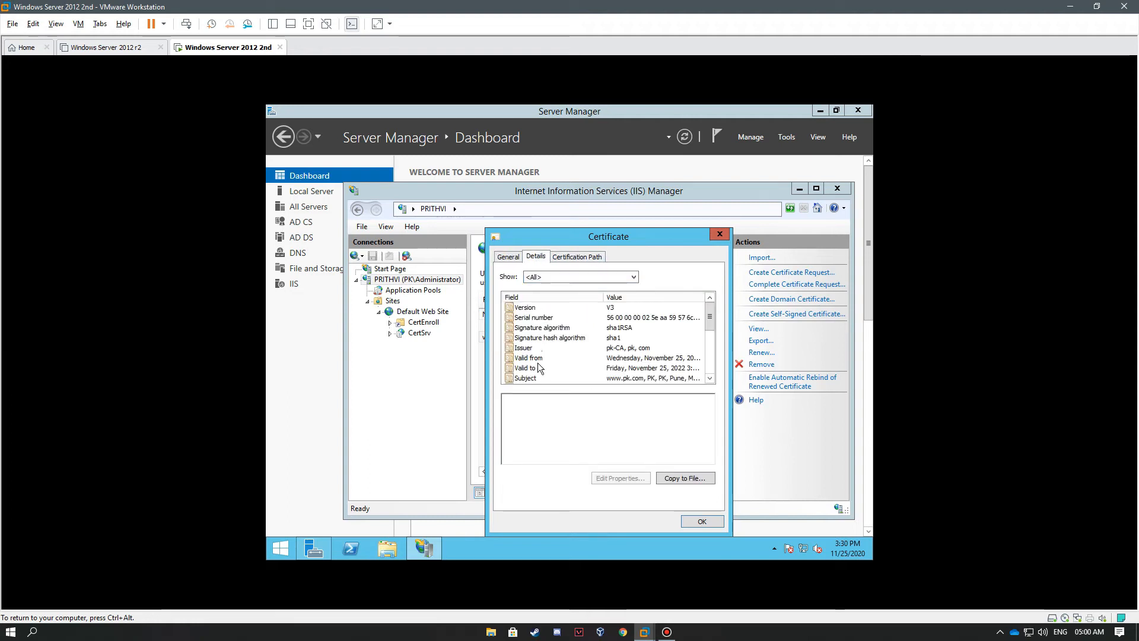
left_click(530, 378)
scroll(608, 362, "down", 2)
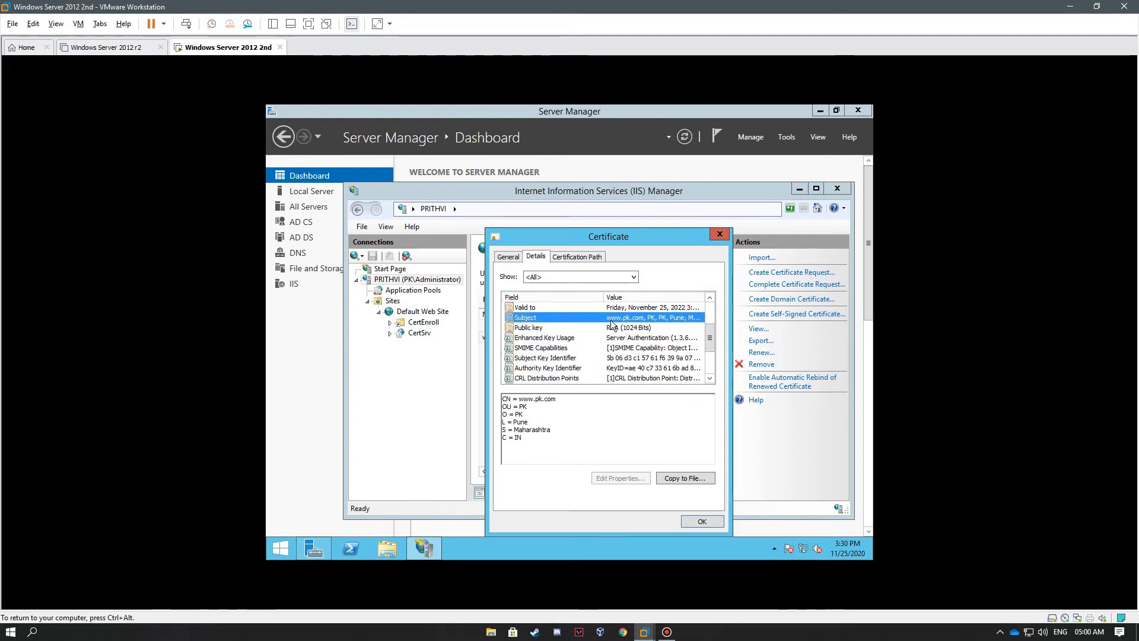
scroll(598, 351, "down", 2)
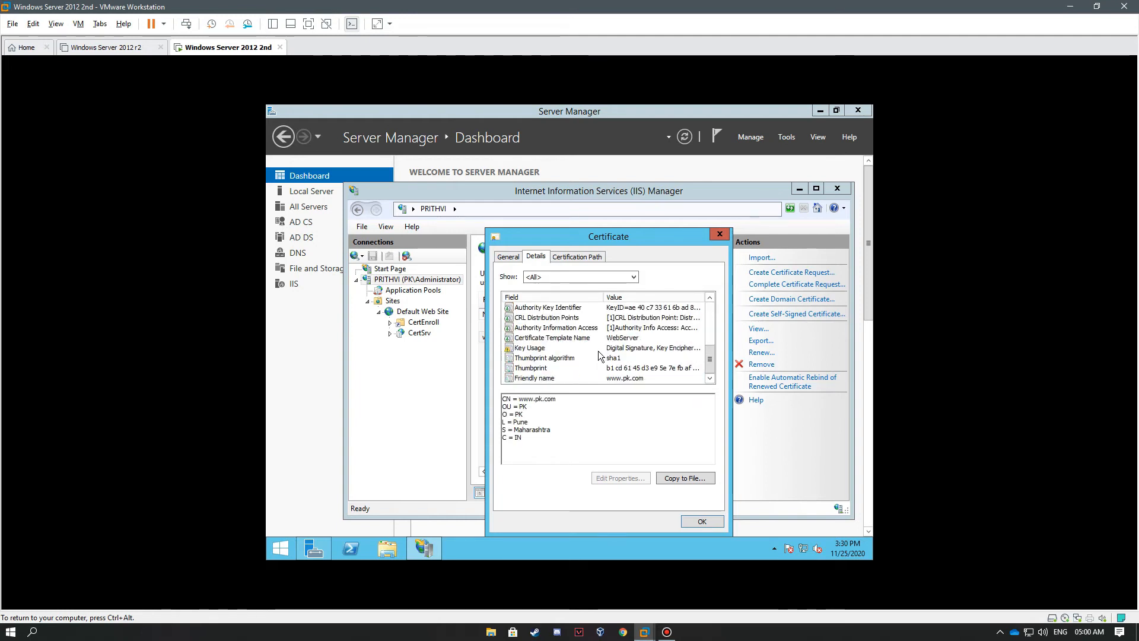
left_click(545, 368)
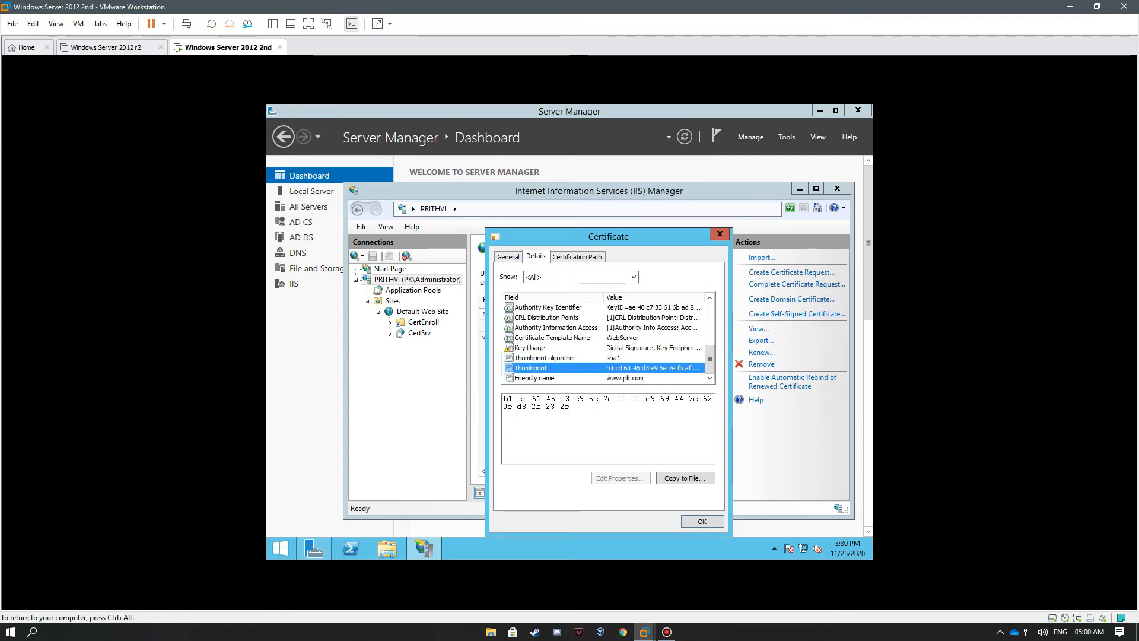
left_click(697, 515)
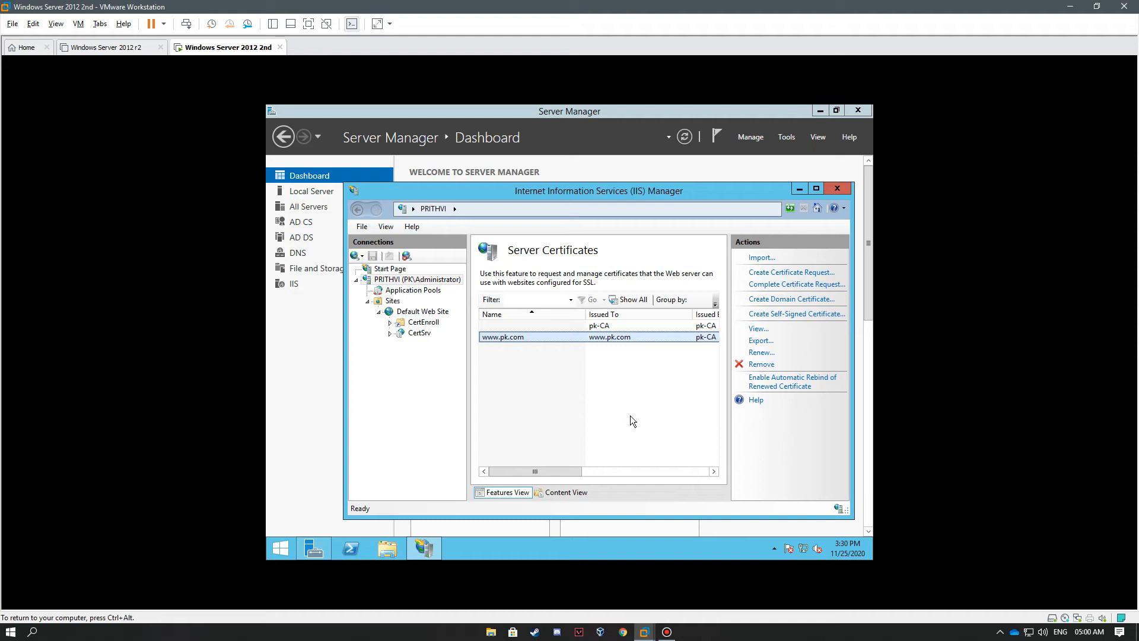
left_click(784, 273)
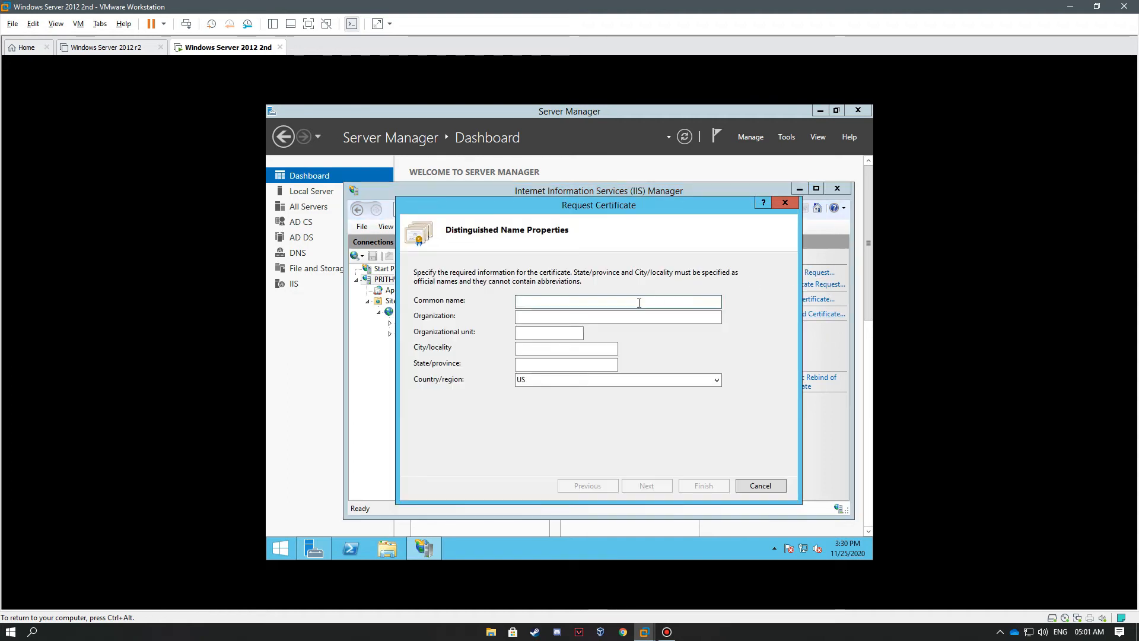
left_click(582, 302)
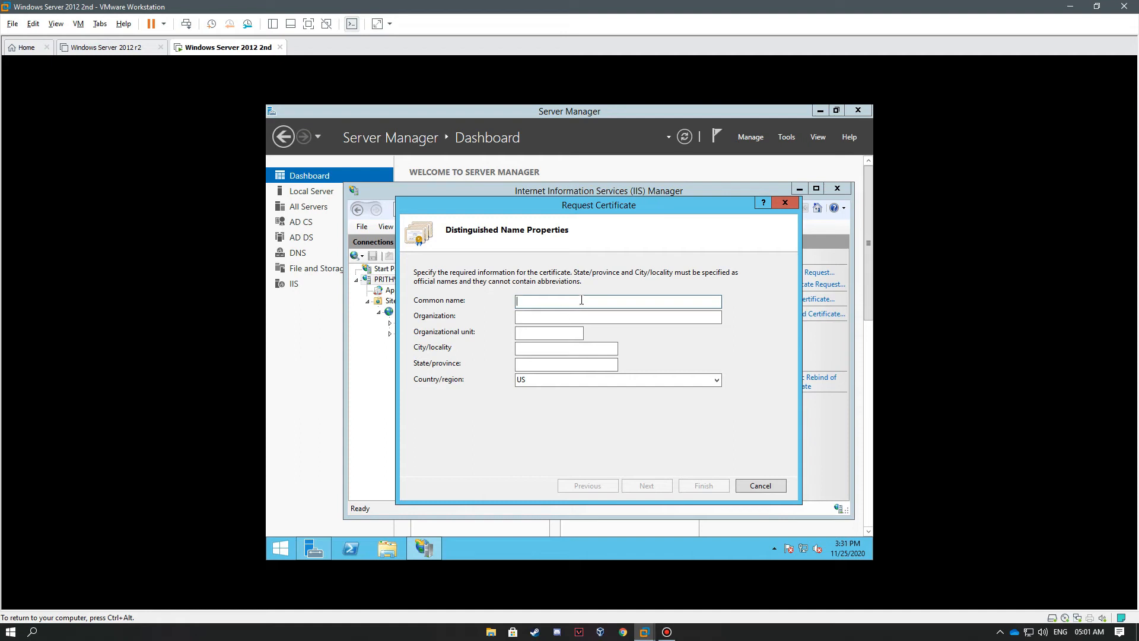
type("www.mylab.com")
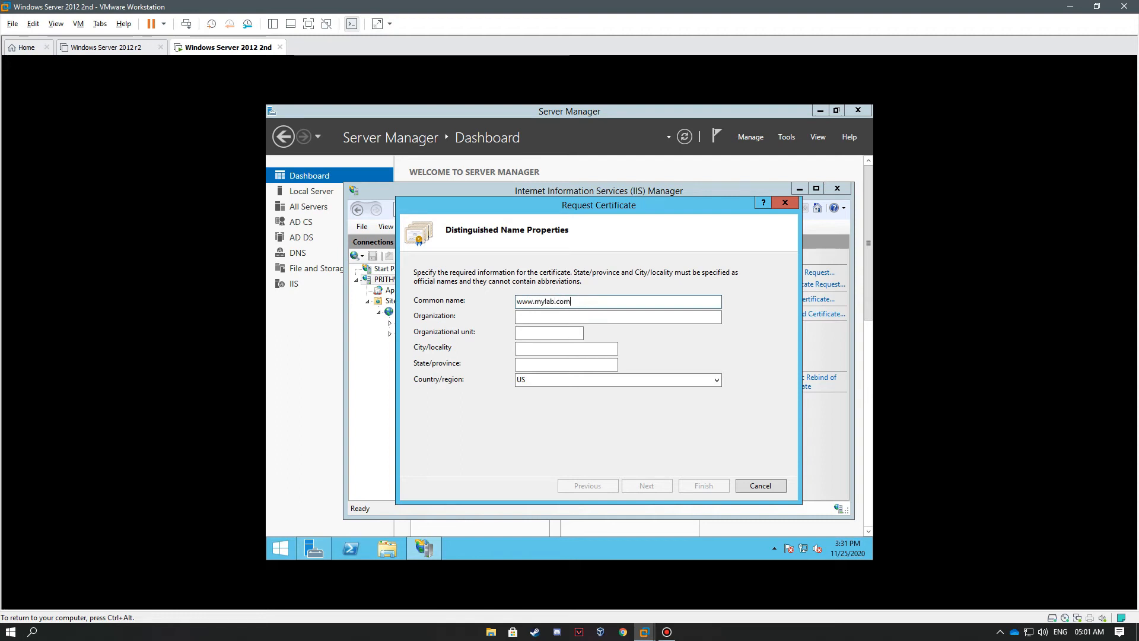
key("Tab")
type("PK")
key("Tab")
type("PK")
Step: Set the request's city to Pune and state to Maharashtra, and continue to the cryptographic service provider properties
key("Tab")
type("Pu")
key("Tab")
type("Maha")
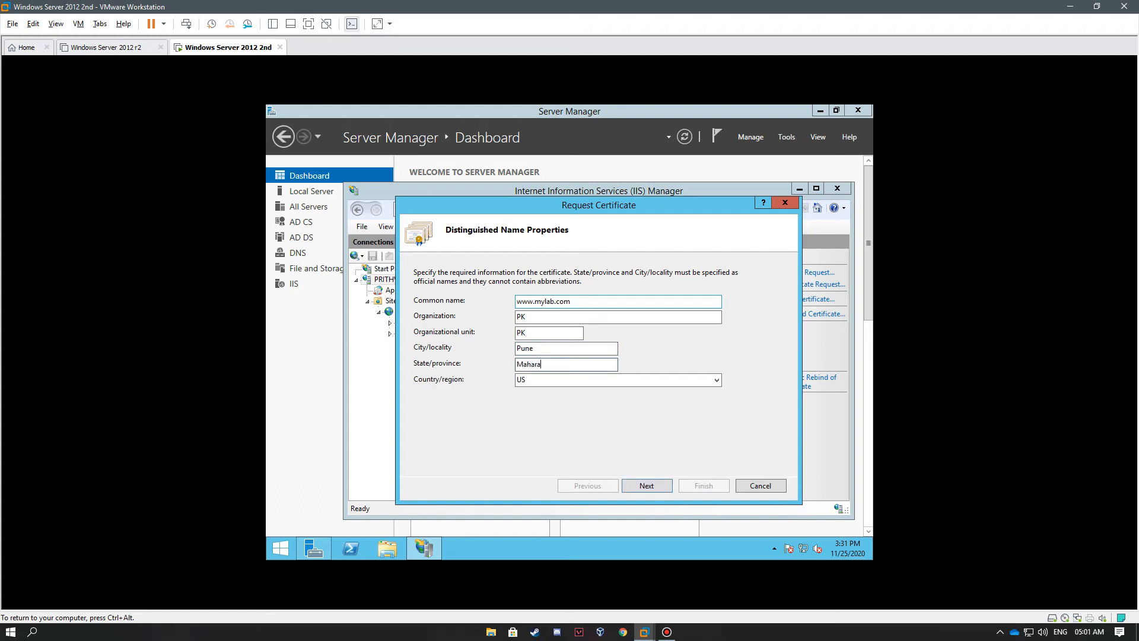
type("rashtra")
left_click(651, 484)
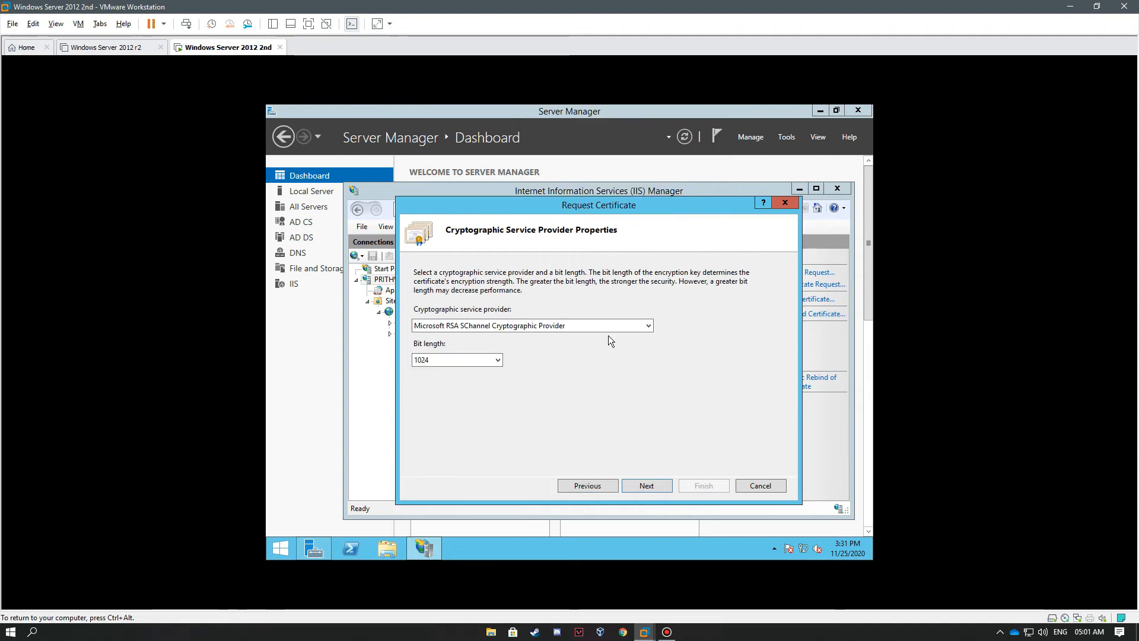
Step: Set the certificate request's bit length to 2048 and continue to the file name page
left_click(472, 360)
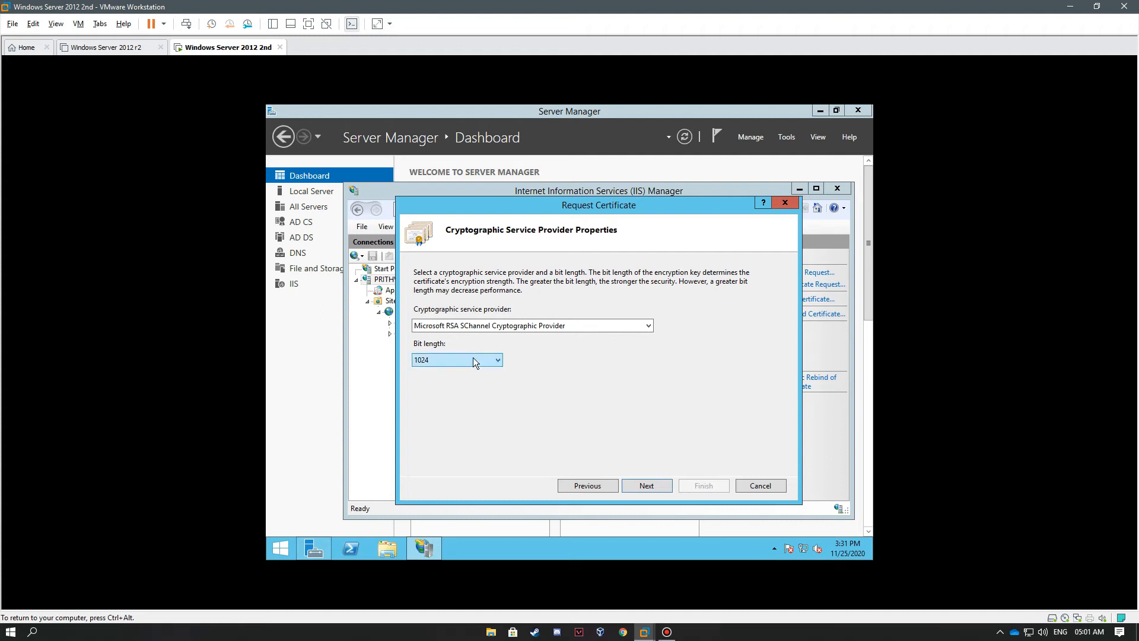
left_click(433, 399)
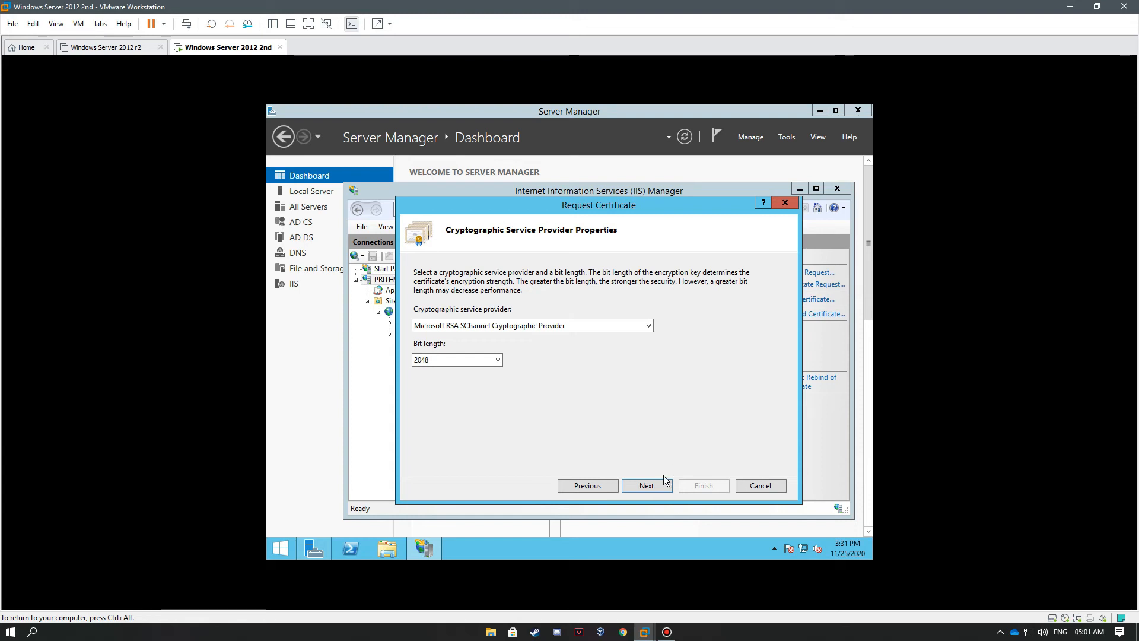
left_click(651, 486)
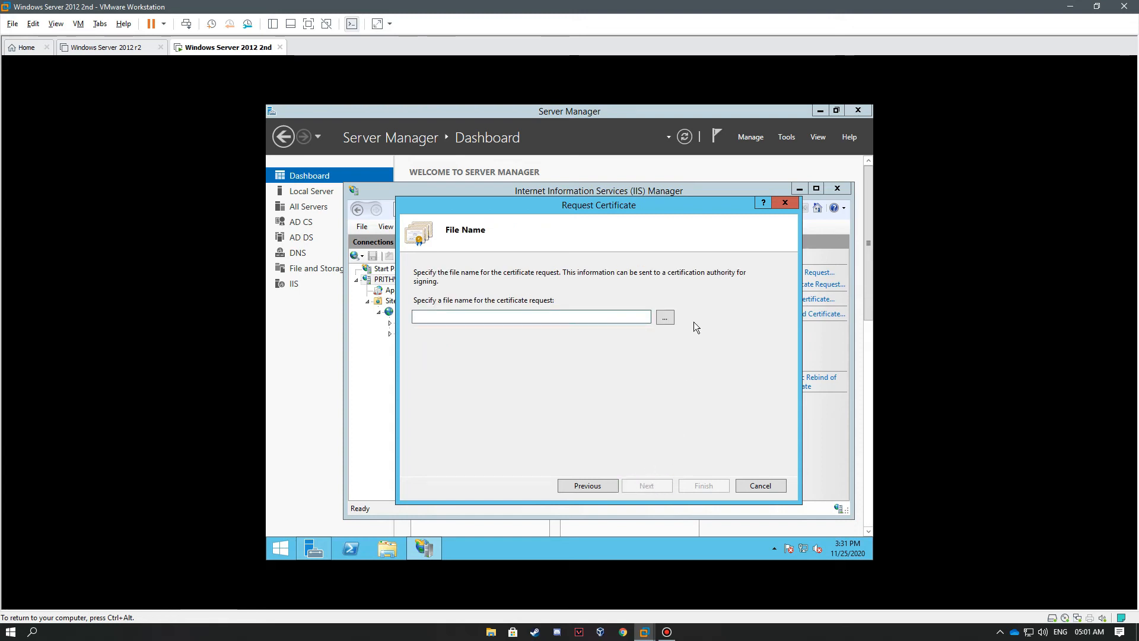
Step: Save the certificate request on the Desktop under the file name request1 and finish the request
left_click(665, 316)
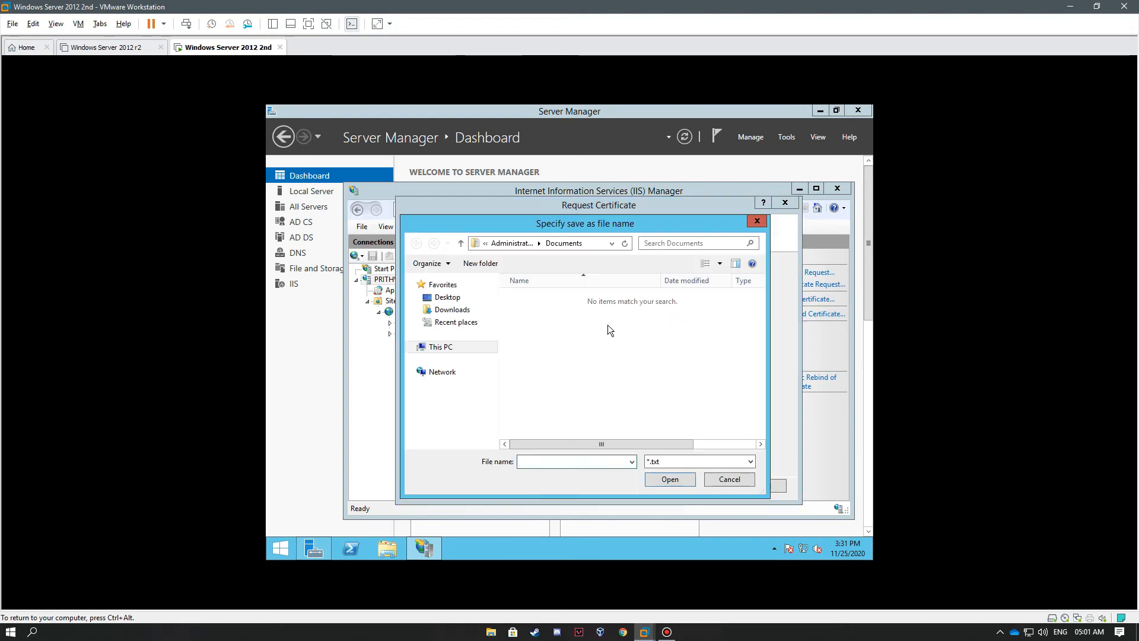
left_click(456, 298)
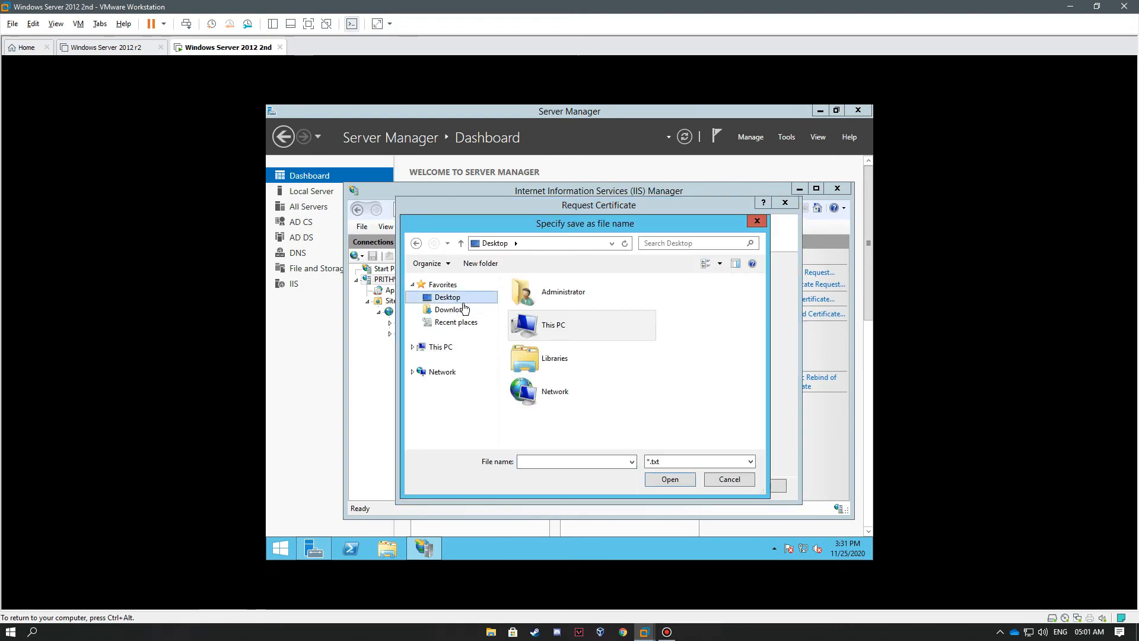
left_click(545, 463)
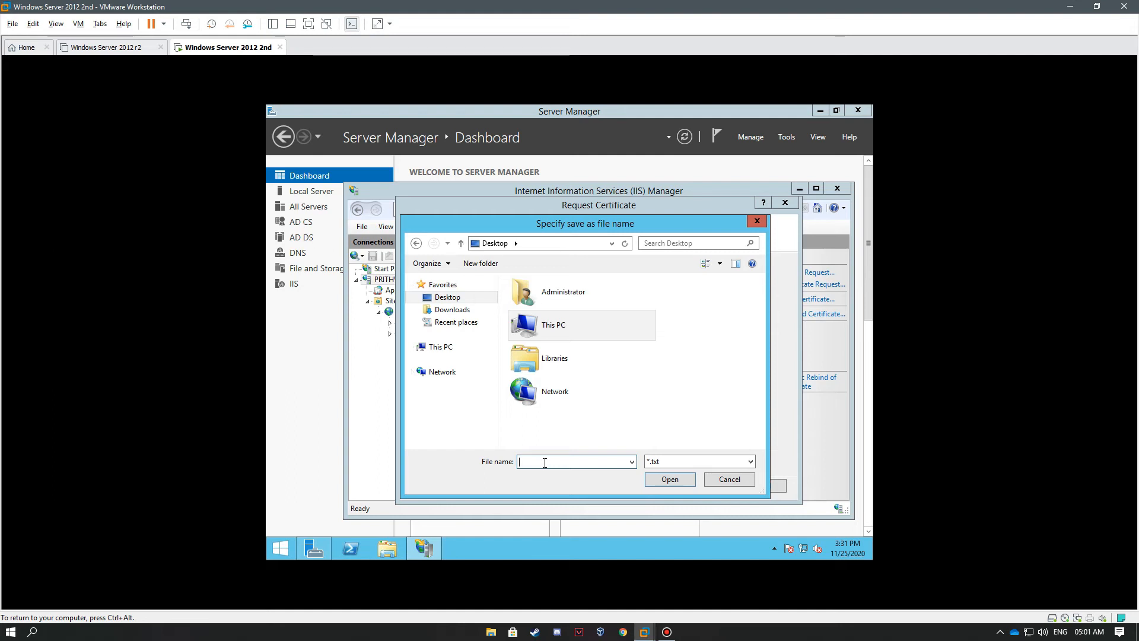
type("request1")
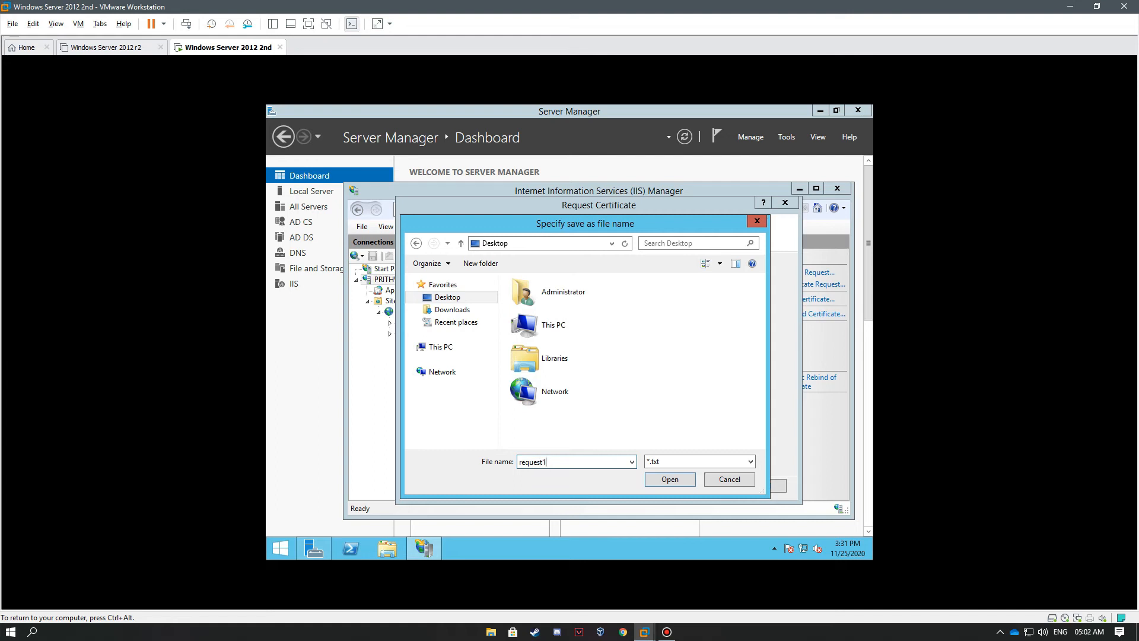
left_click(671, 479)
left_click(703, 484)
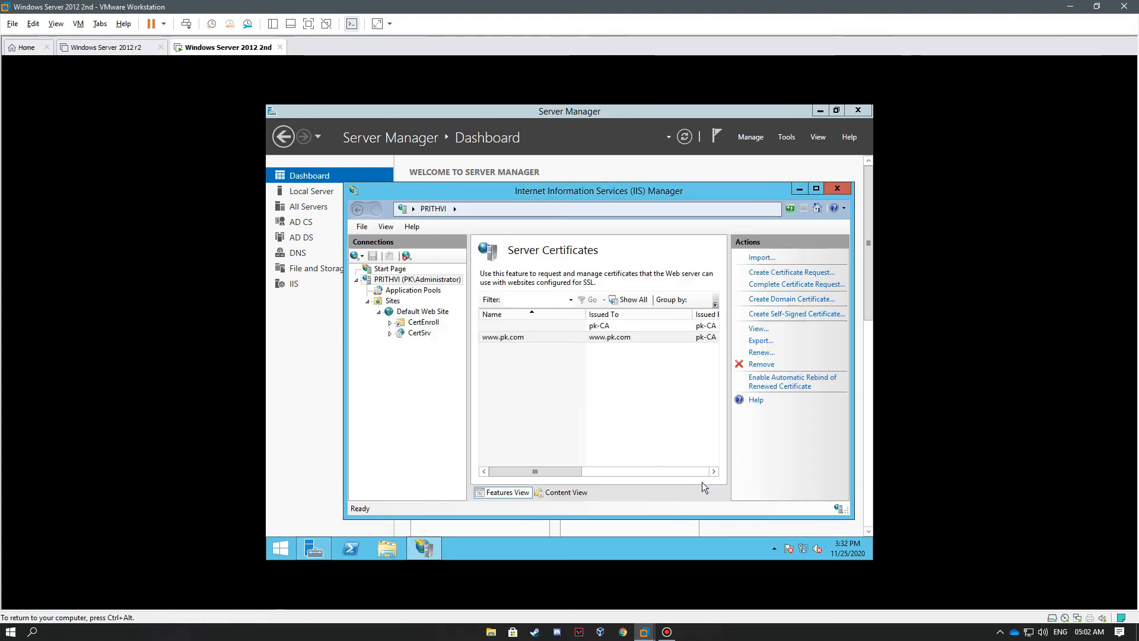
Step: Open the request1 file from the desktop in Notepad and copy its entire certificate request text
left_click(799, 188)
left_click(819, 111)
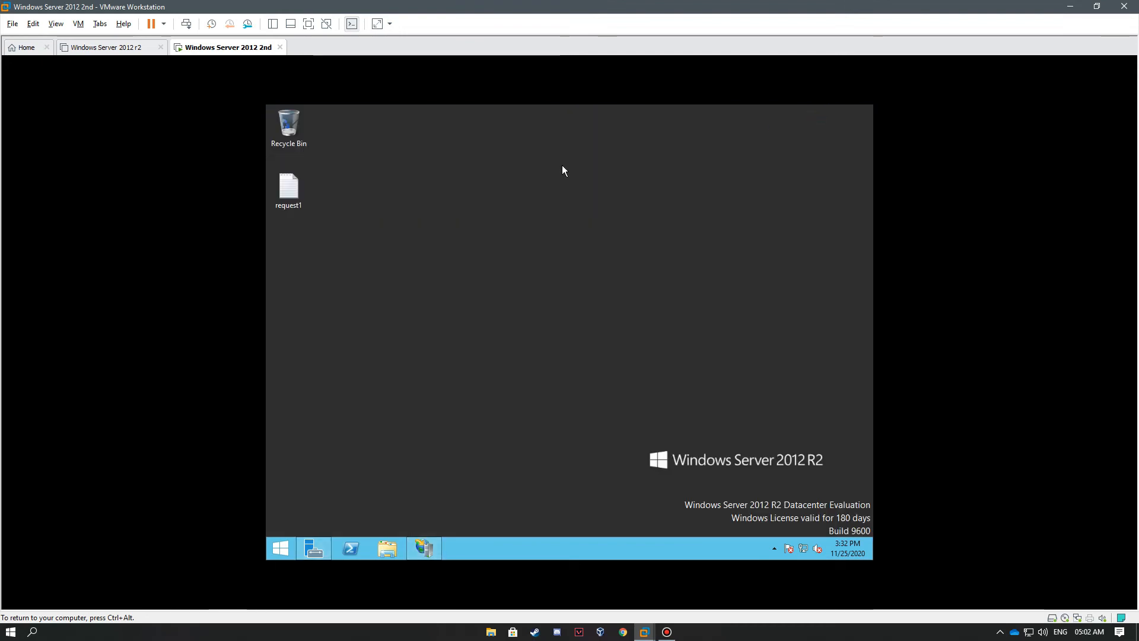
double_click(295, 187)
key("ctrl+a")
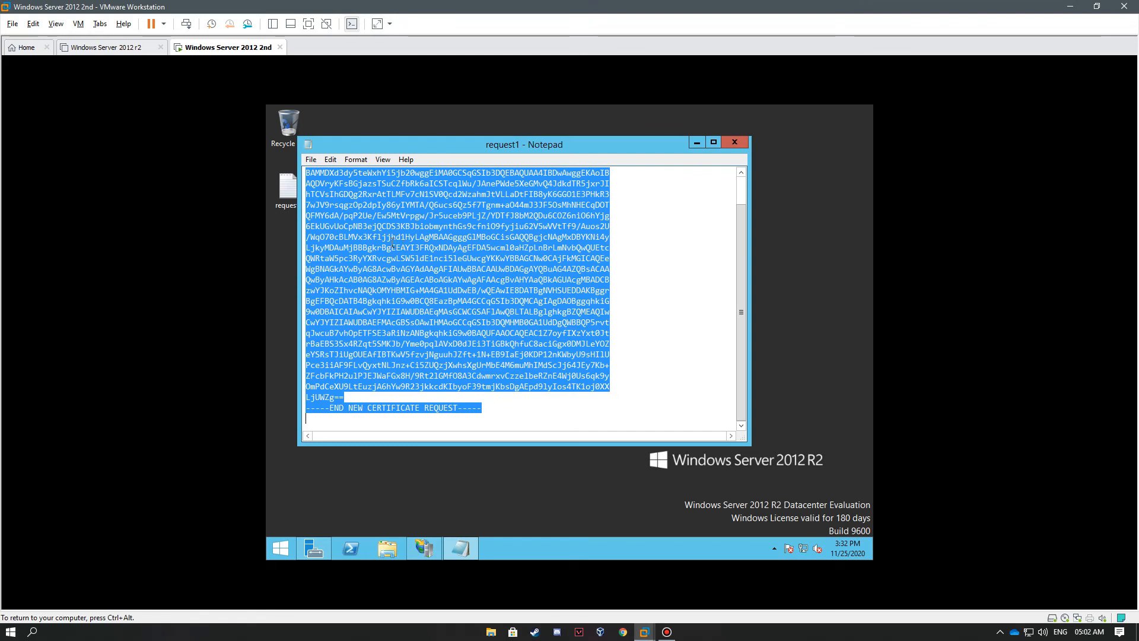
left_click(698, 143)
Step: Return to IIS Manager and browse the CertSrv application under Default Web Site over http in Internet Explorer
left_click(422, 548)
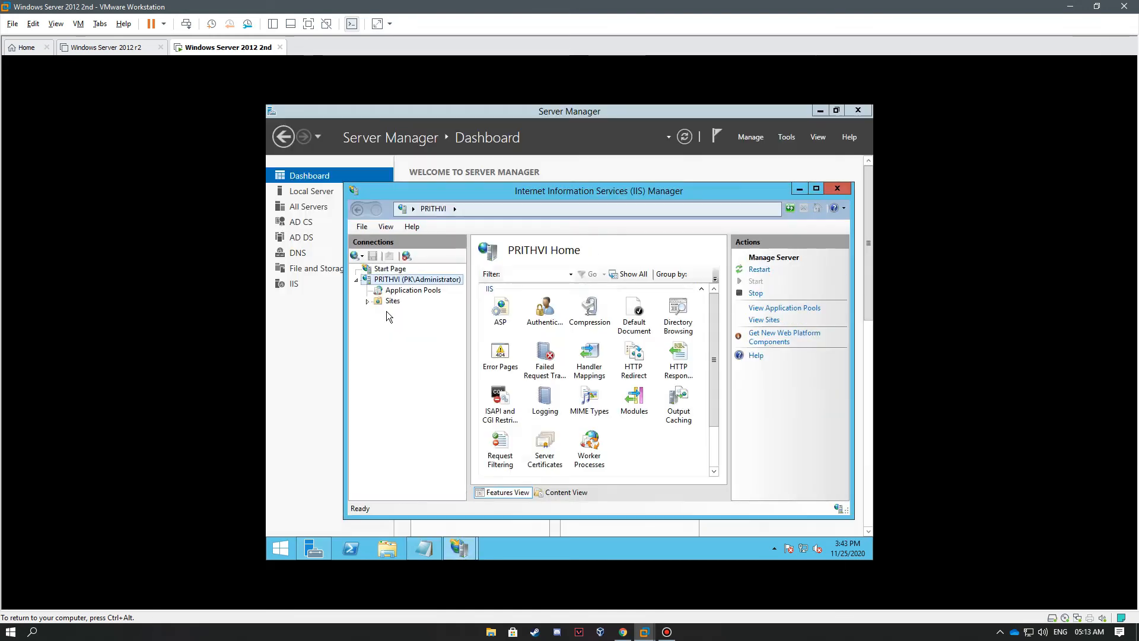
left_click(367, 301)
left_click(378, 312)
left_click(415, 333)
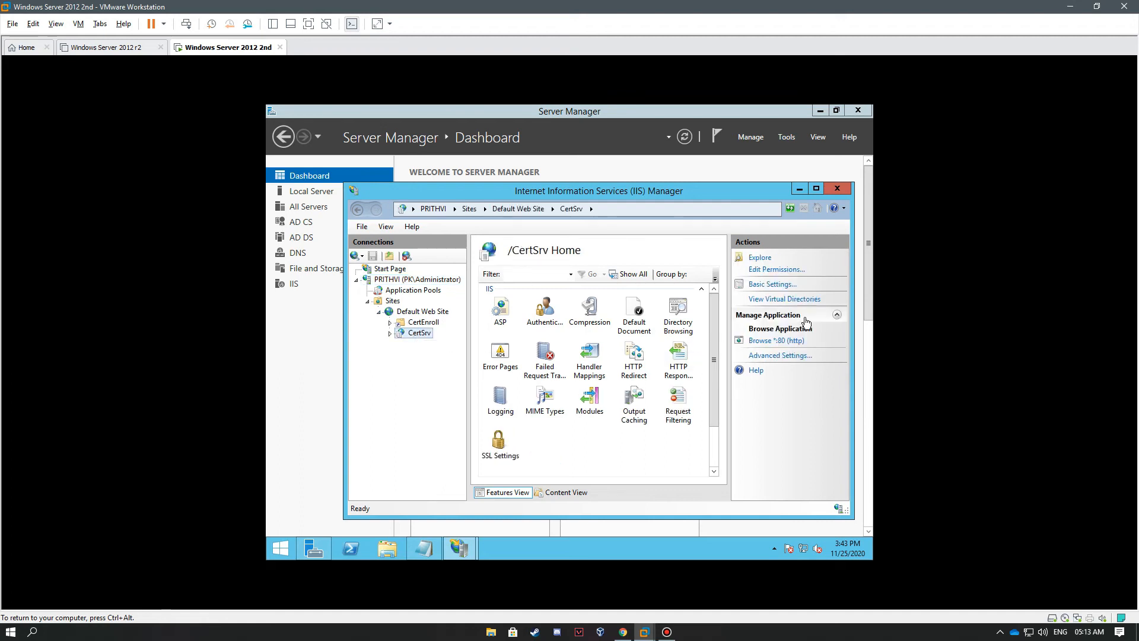
left_click(777, 341)
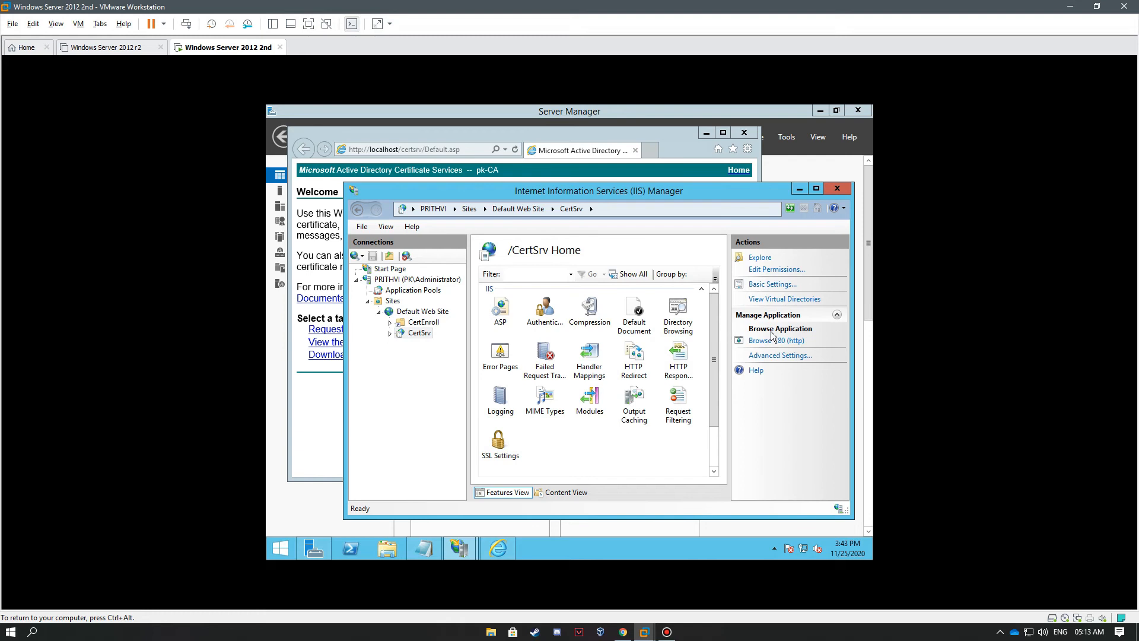
left_click(495, 551)
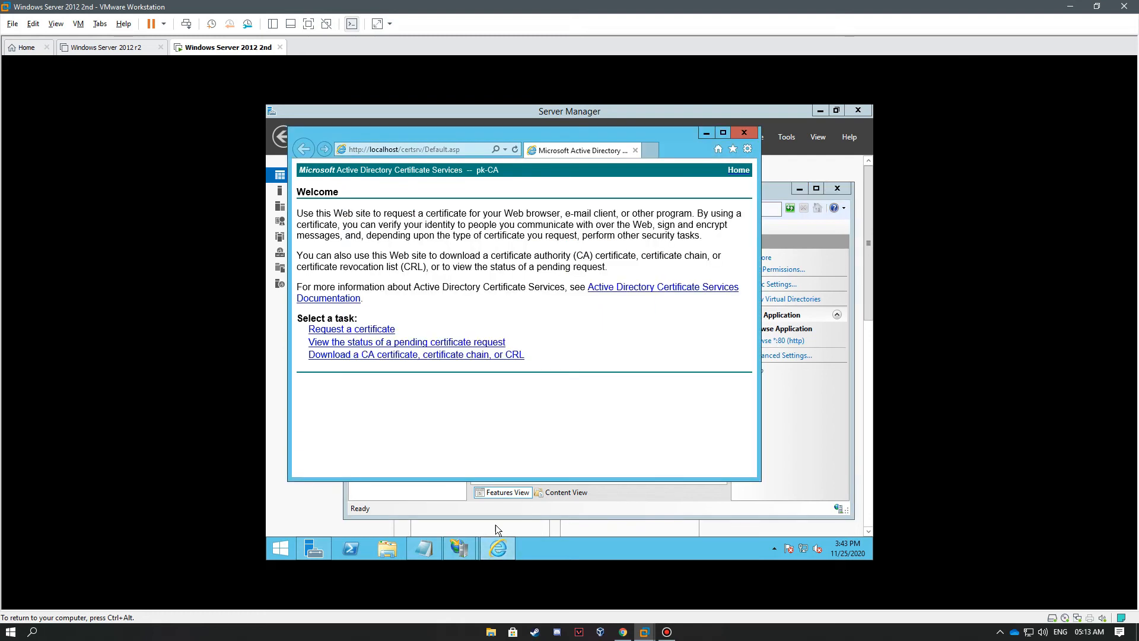
Step: Start an advanced certificate request using a base-64-encoded file and paste the copied text as the saved request
left_click(362, 329)
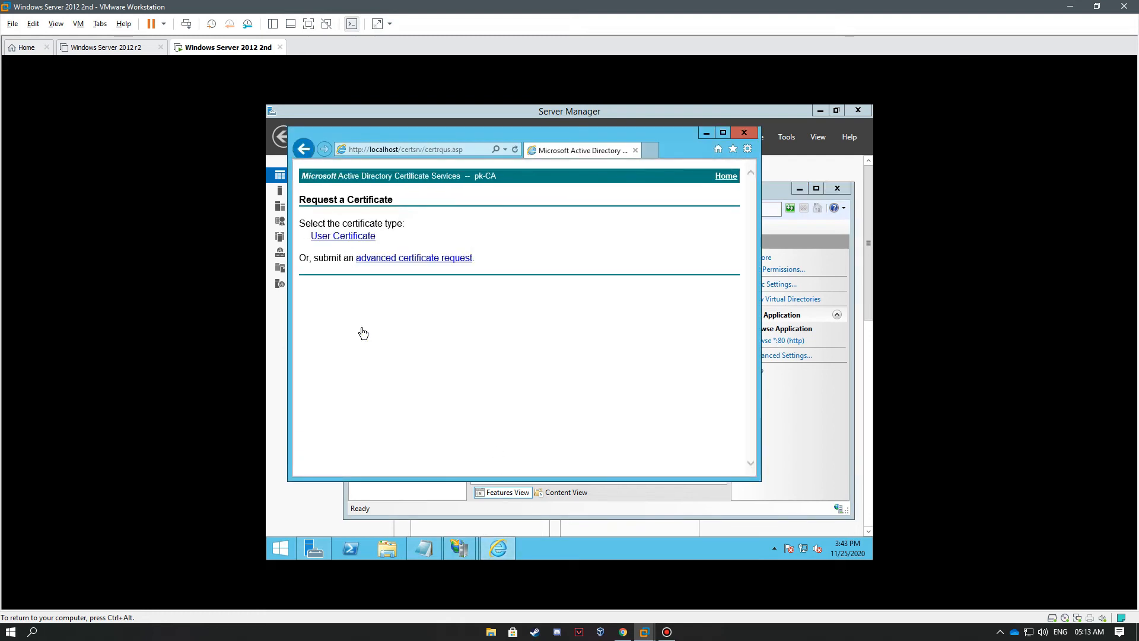
left_click(431, 259)
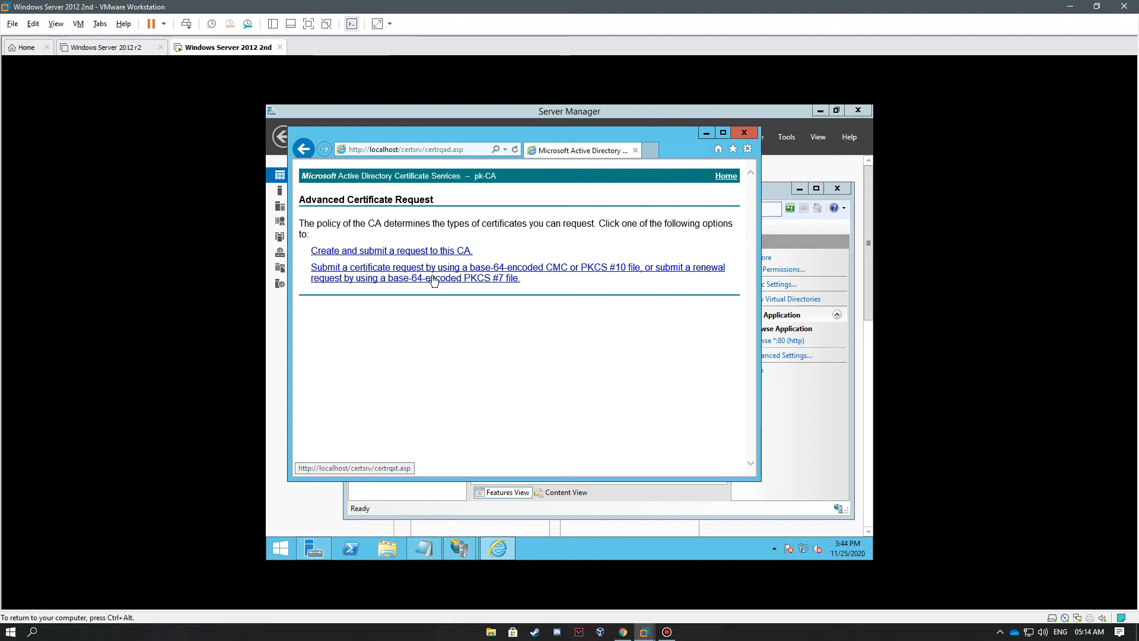
left_click(428, 277)
left_click(412, 290)
key("ctrl+v")
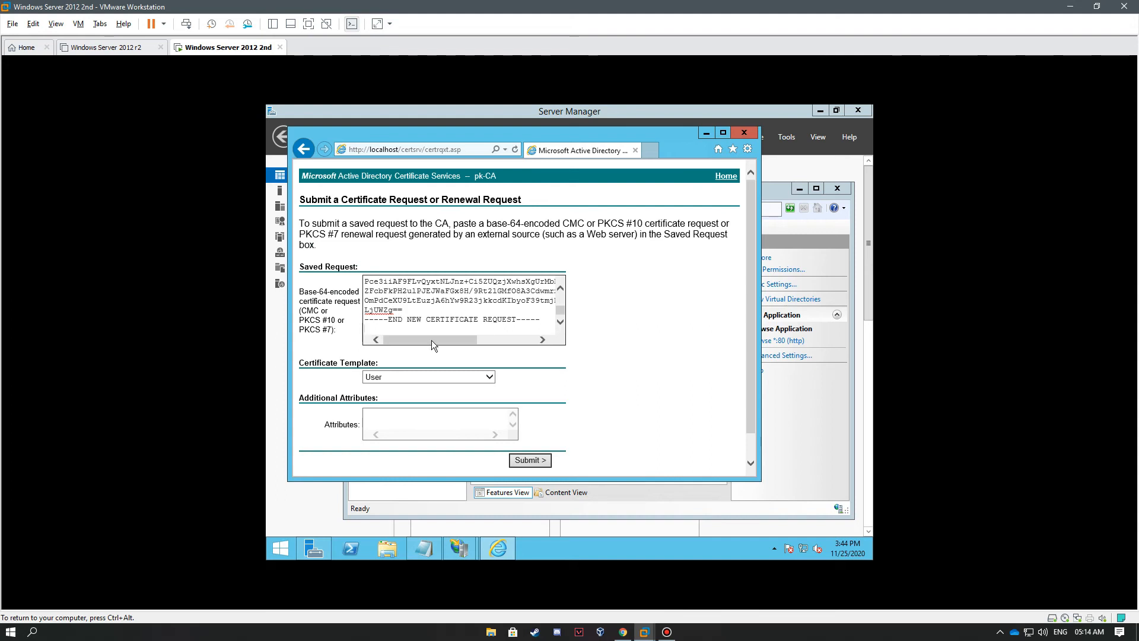
Step: Choose the Administrator certificate template and submit the request
left_click(491, 376)
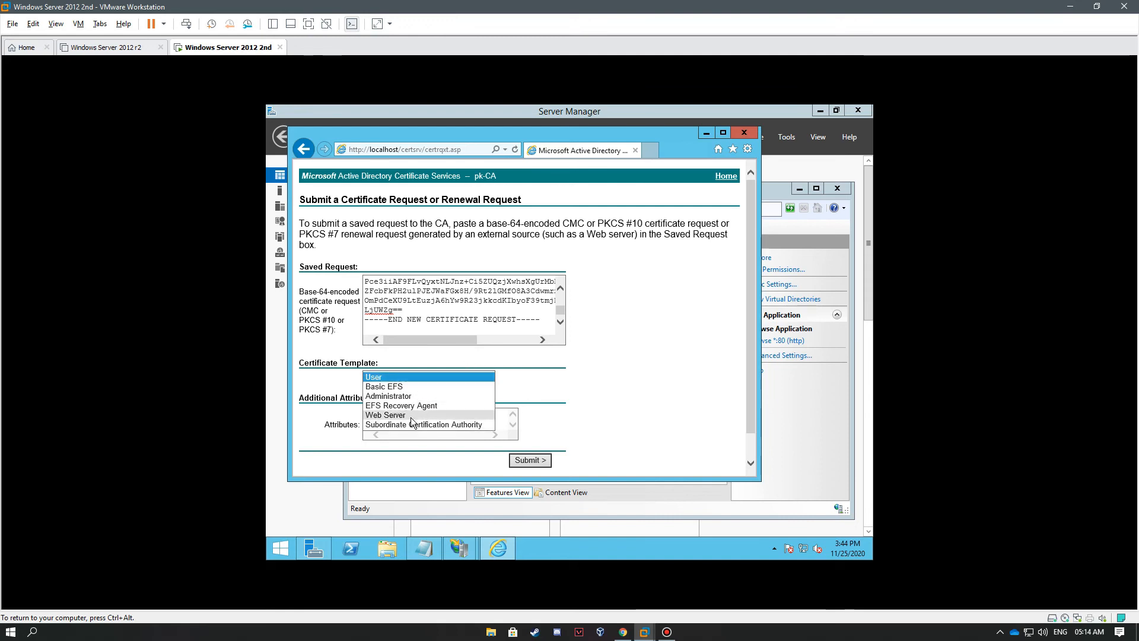
left_click(409, 396)
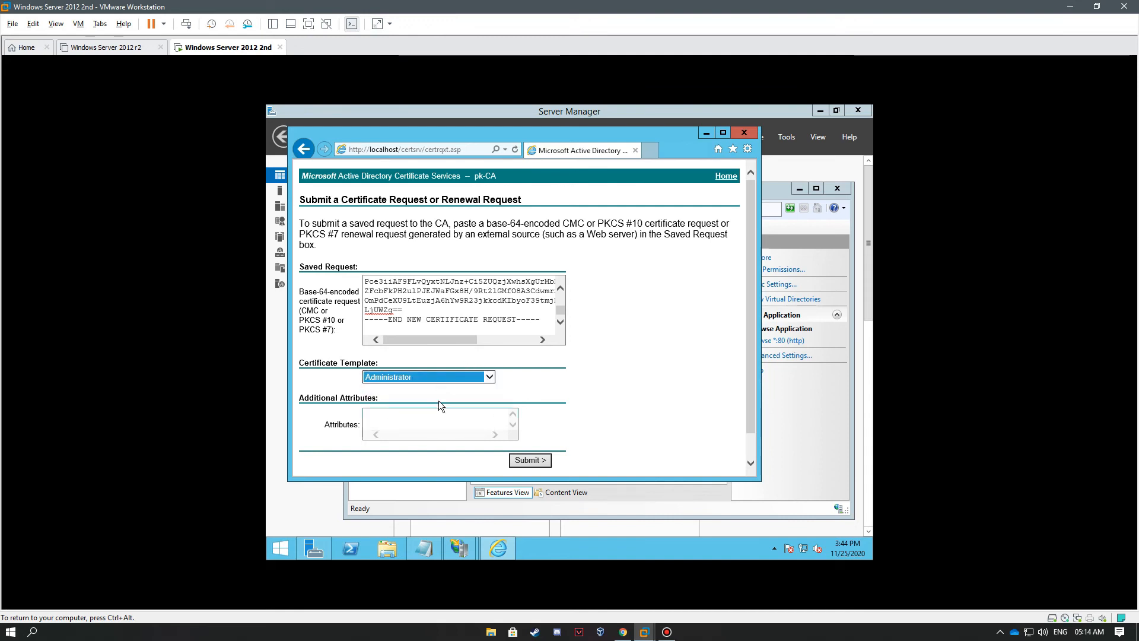
left_click(545, 461)
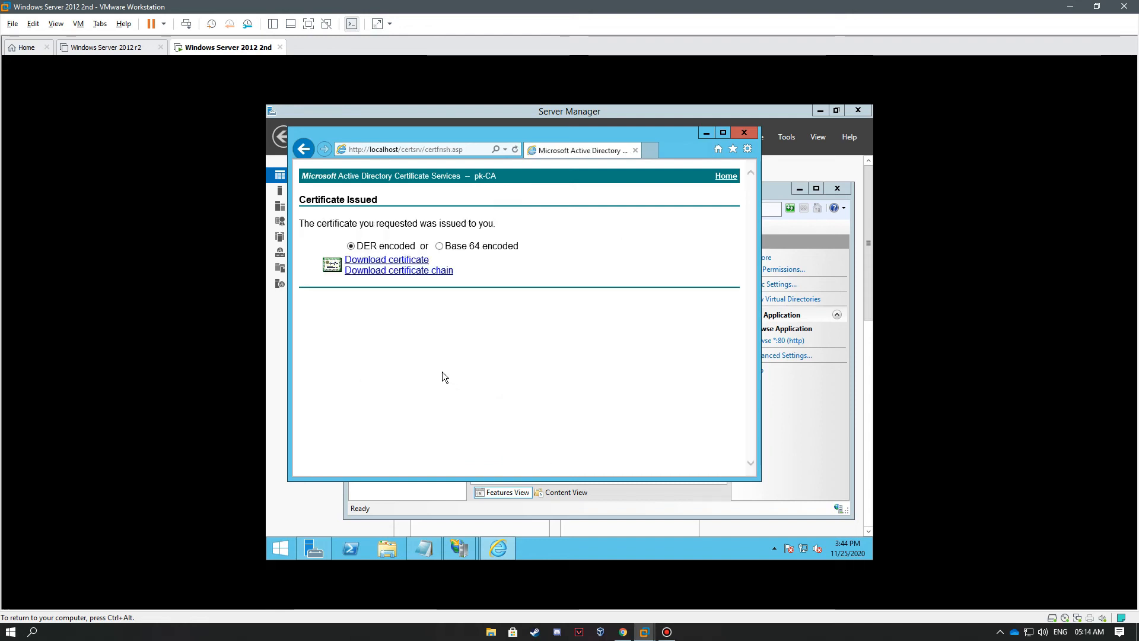
Step: Download the issued DER-encoded certificate and open the folder that contains it
left_click(374, 264)
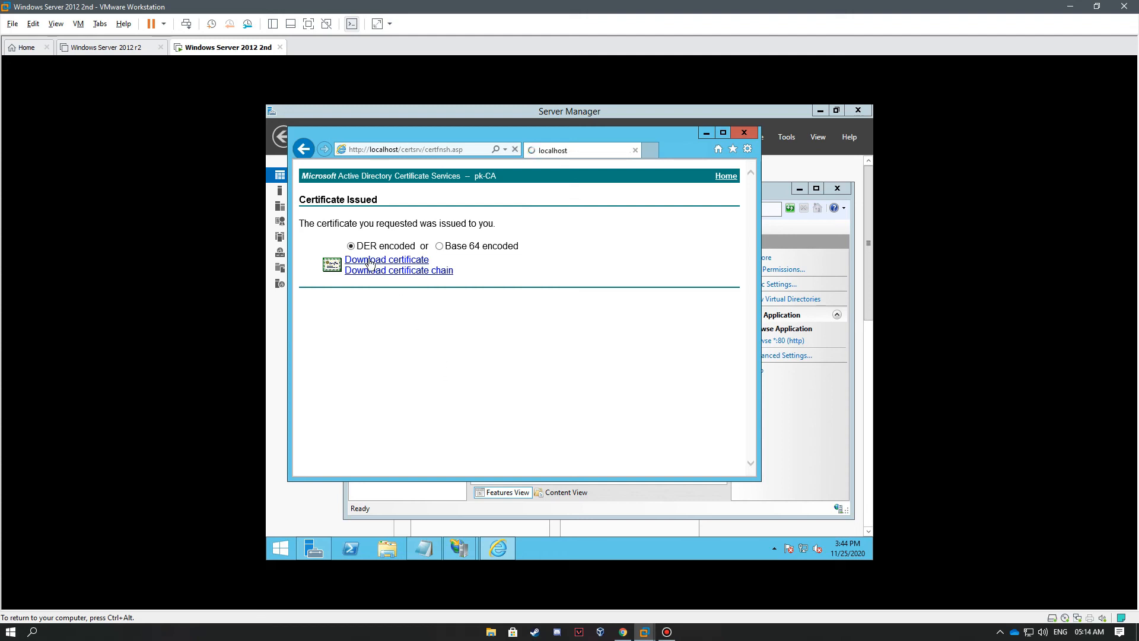
left_click(620, 470)
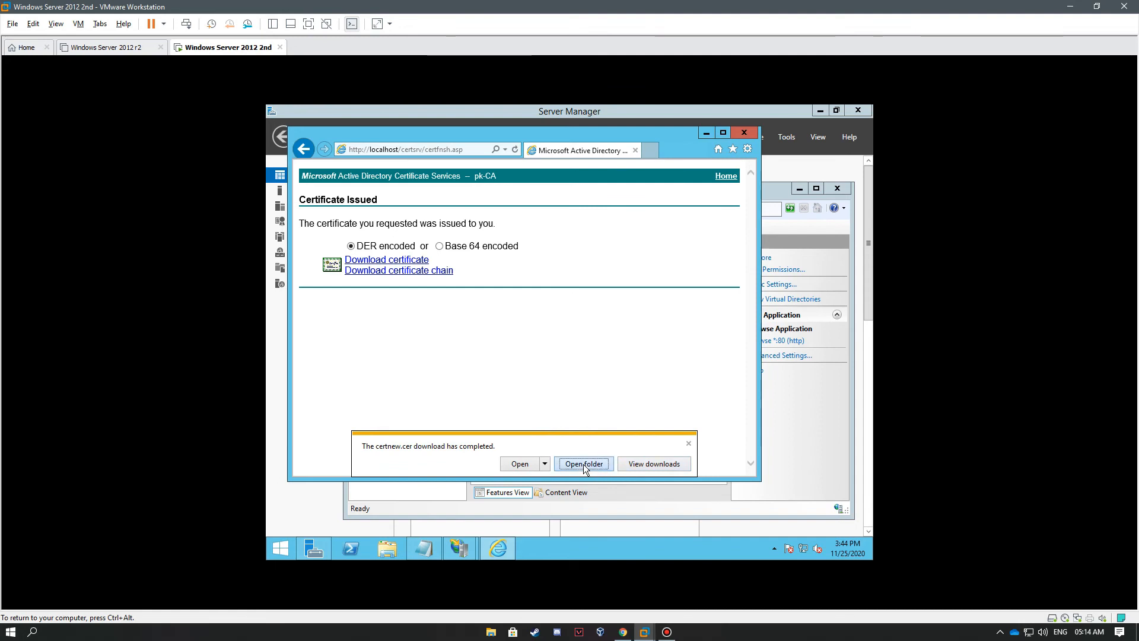
left_click(582, 464)
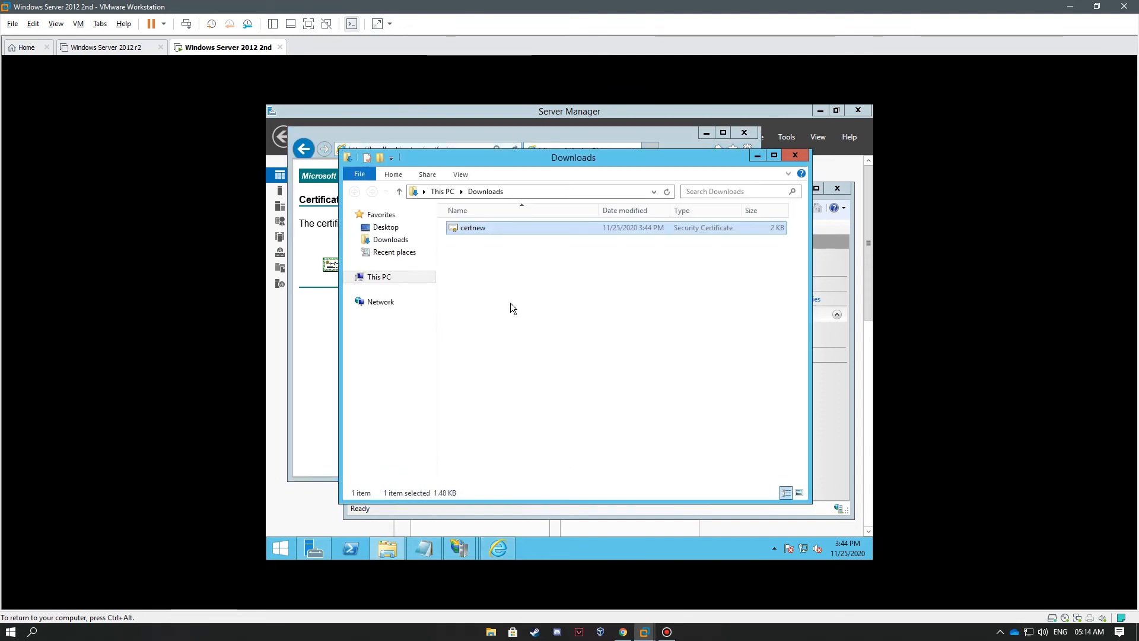
Step: Examine the downloaded certnew certificate's general information, and close the certificate, the Downloads folder and the browser
double_click(481, 228)
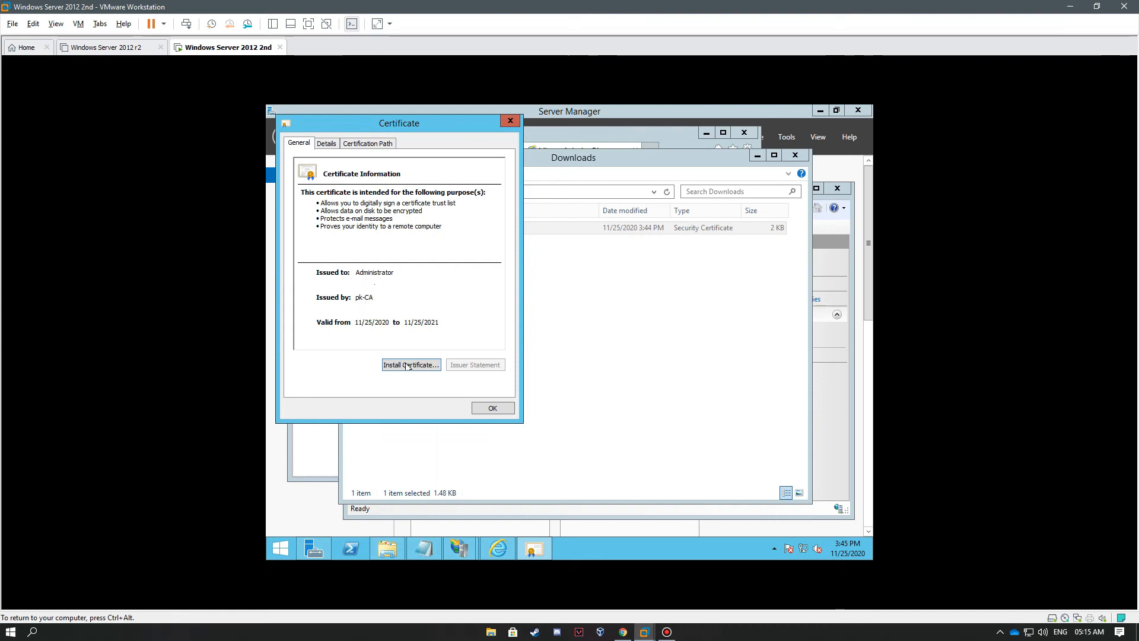
left_click(492, 407)
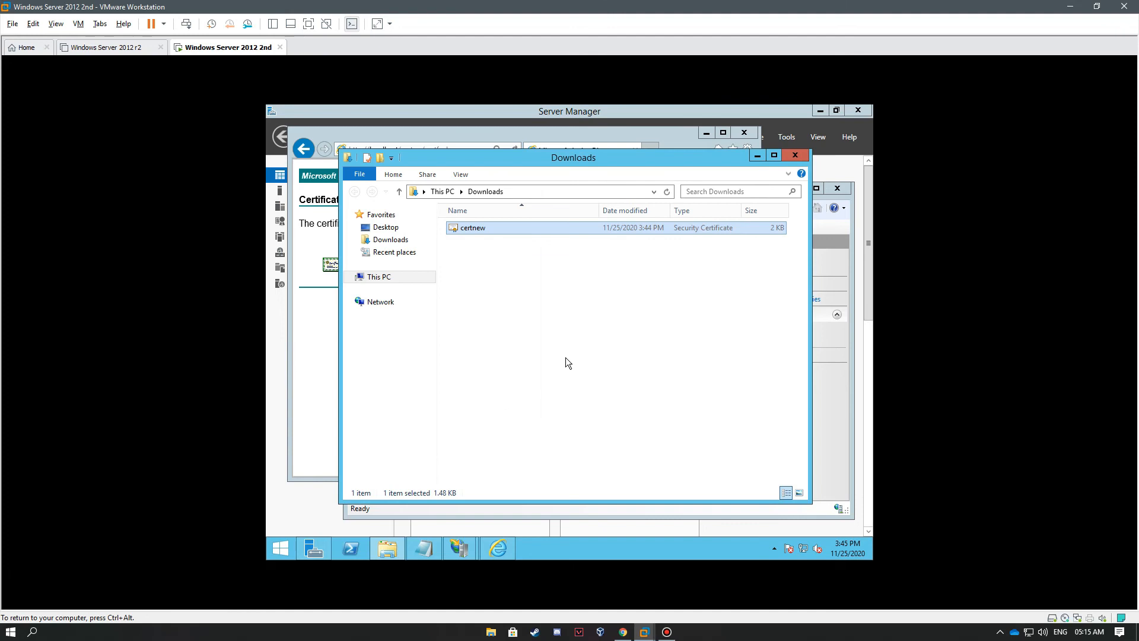
left_click(796, 154)
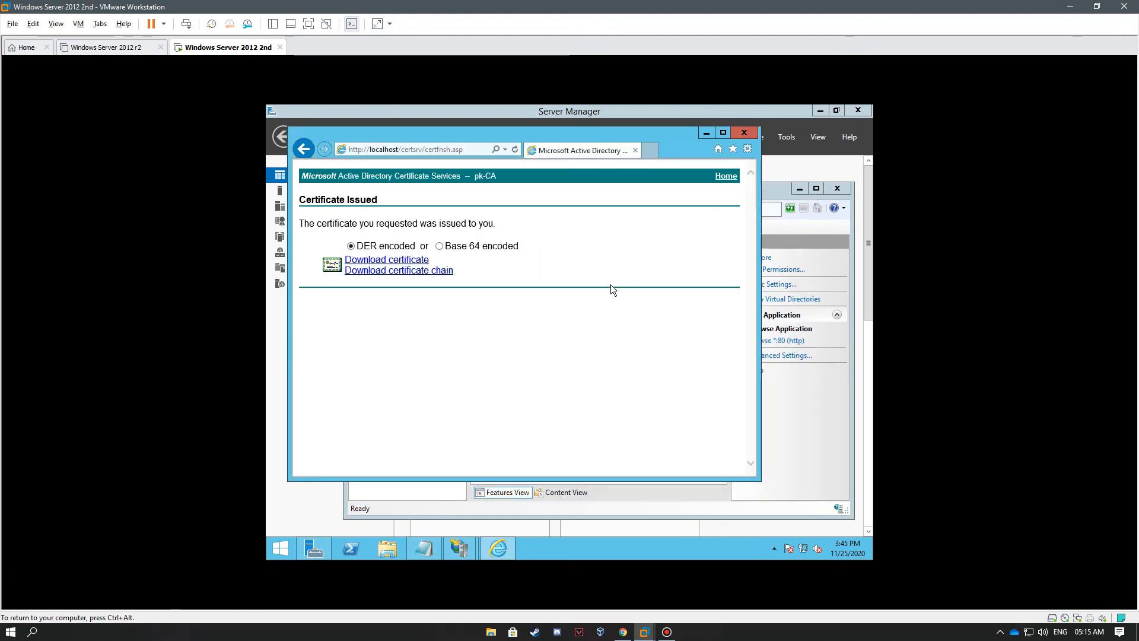
key("alt+F4")
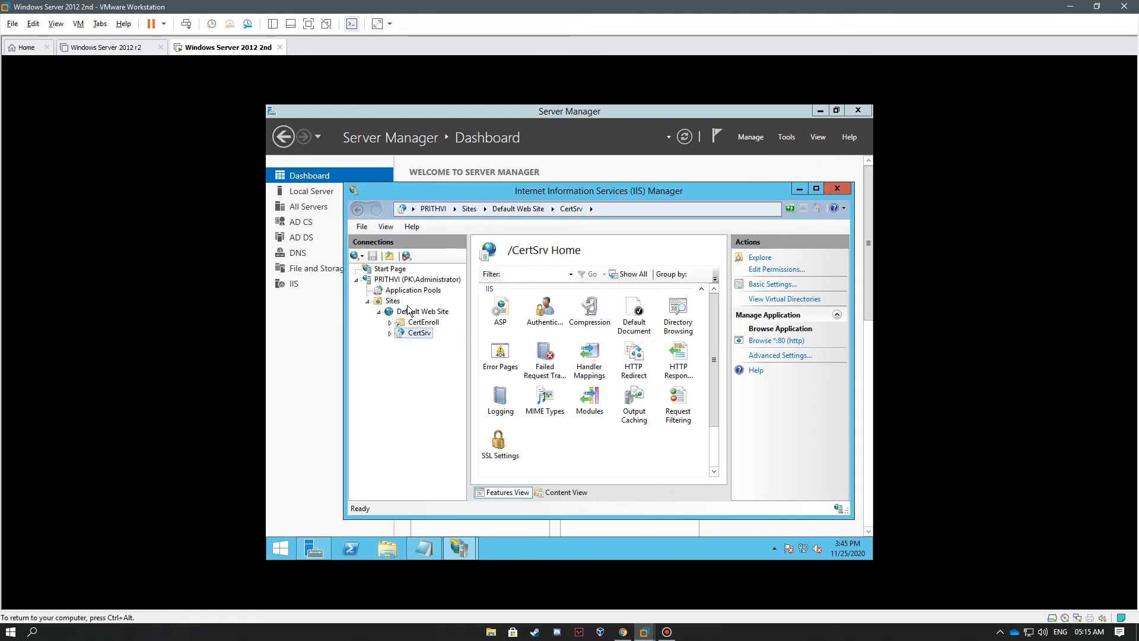
Step: Start a new site binding for Default Web Site with type https and IP address 192.168.45.130
left_click(406, 312)
double_click(406, 313)
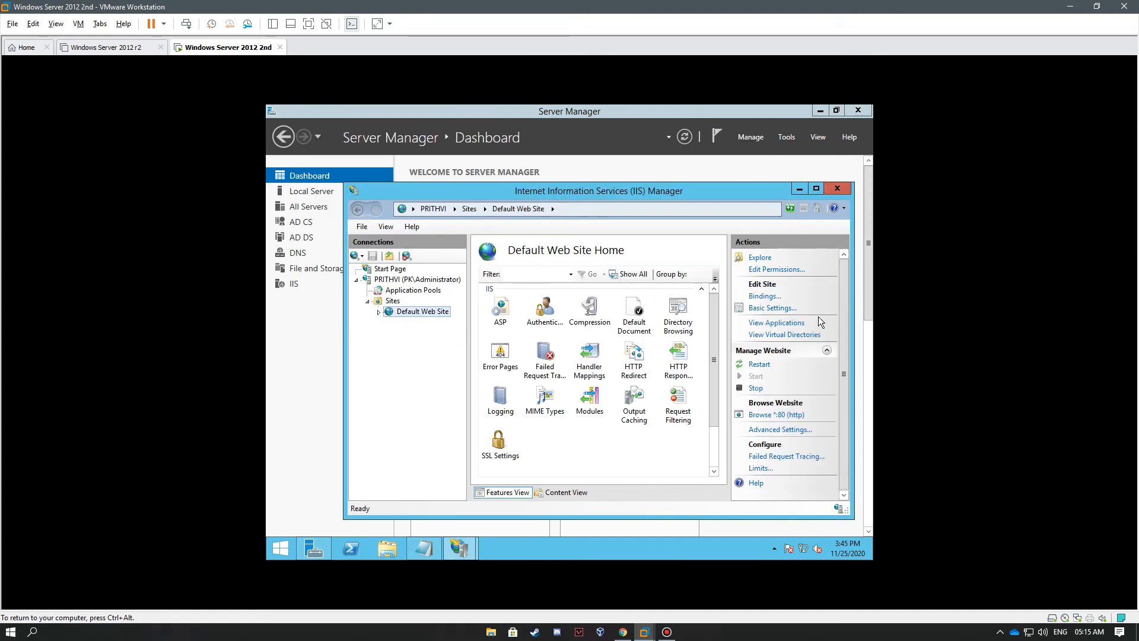
left_click(765, 297)
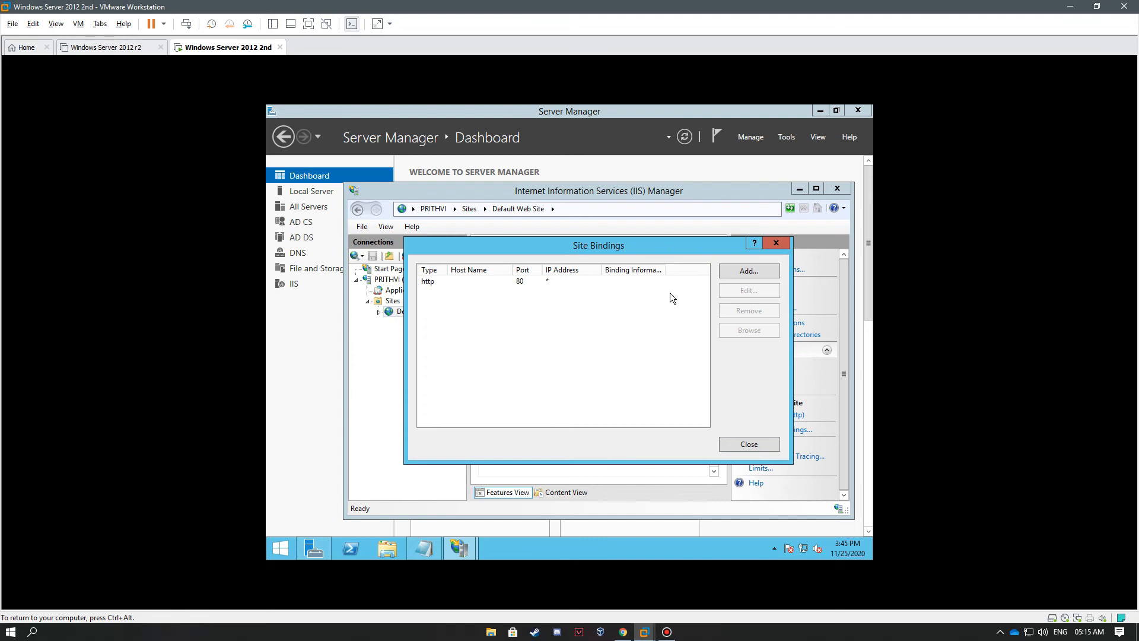
left_click(750, 271)
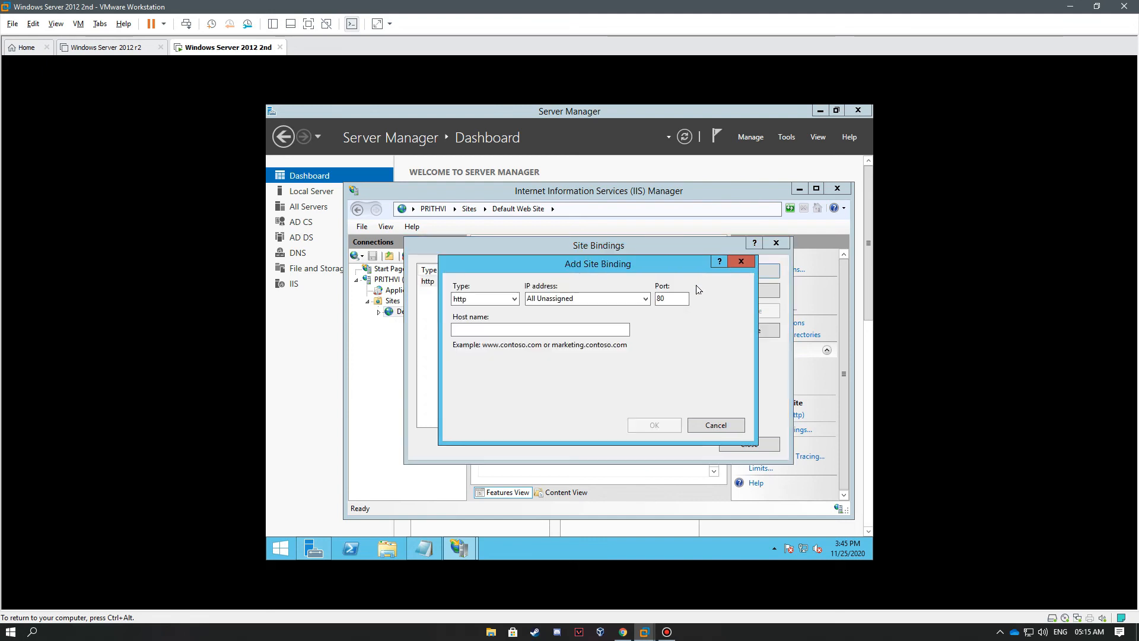
left_click(490, 298)
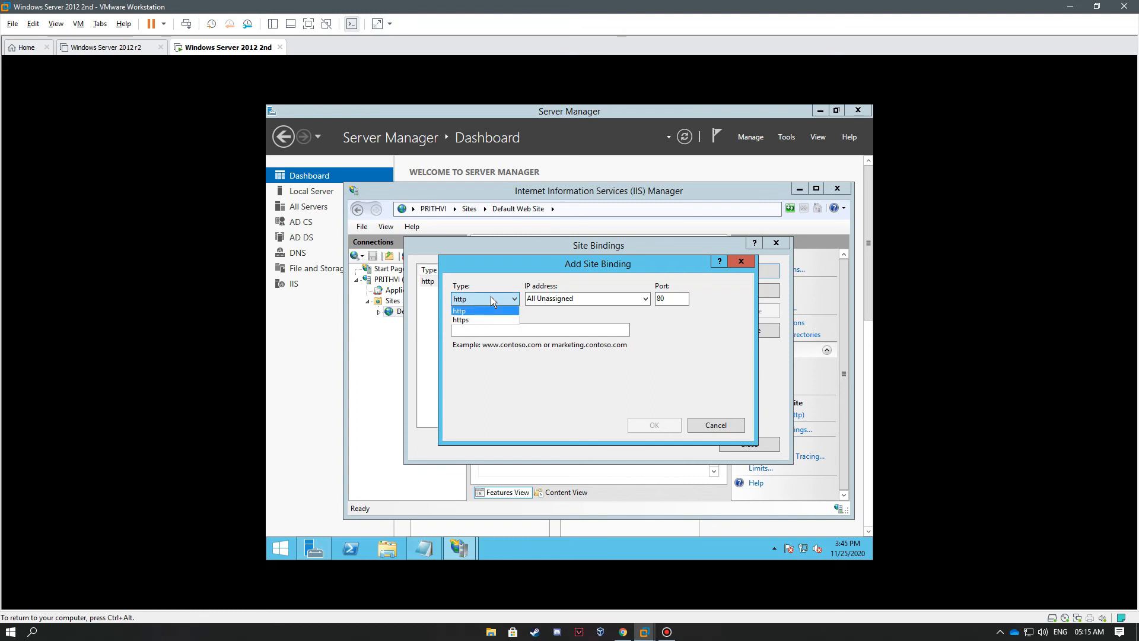
left_click(471, 320)
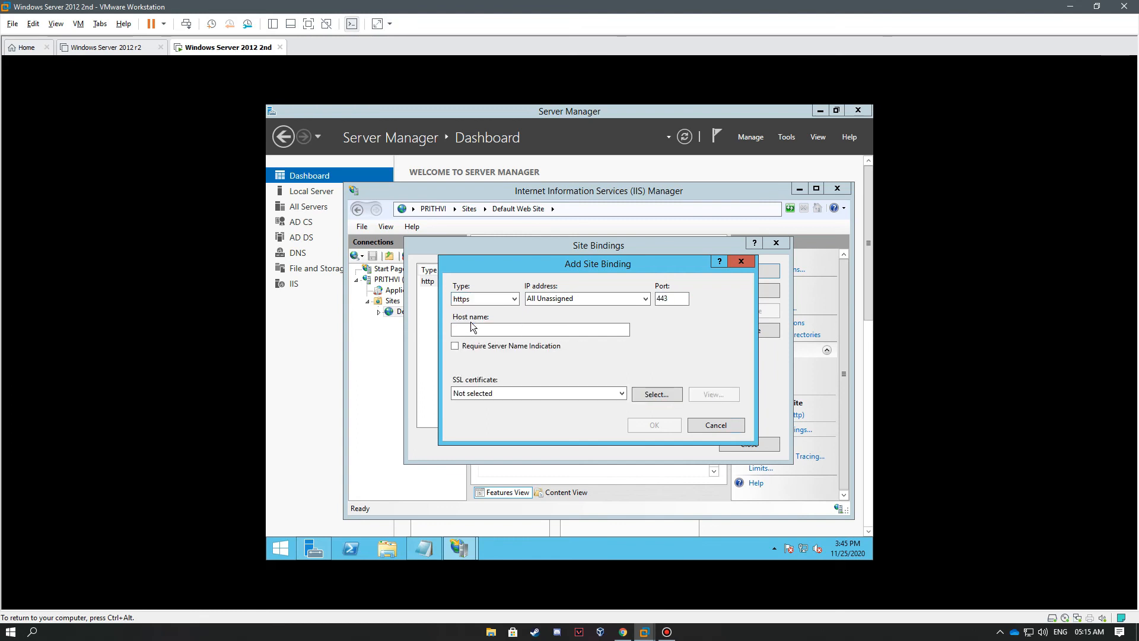
left_click(588, 304)
left_click(646, 300)
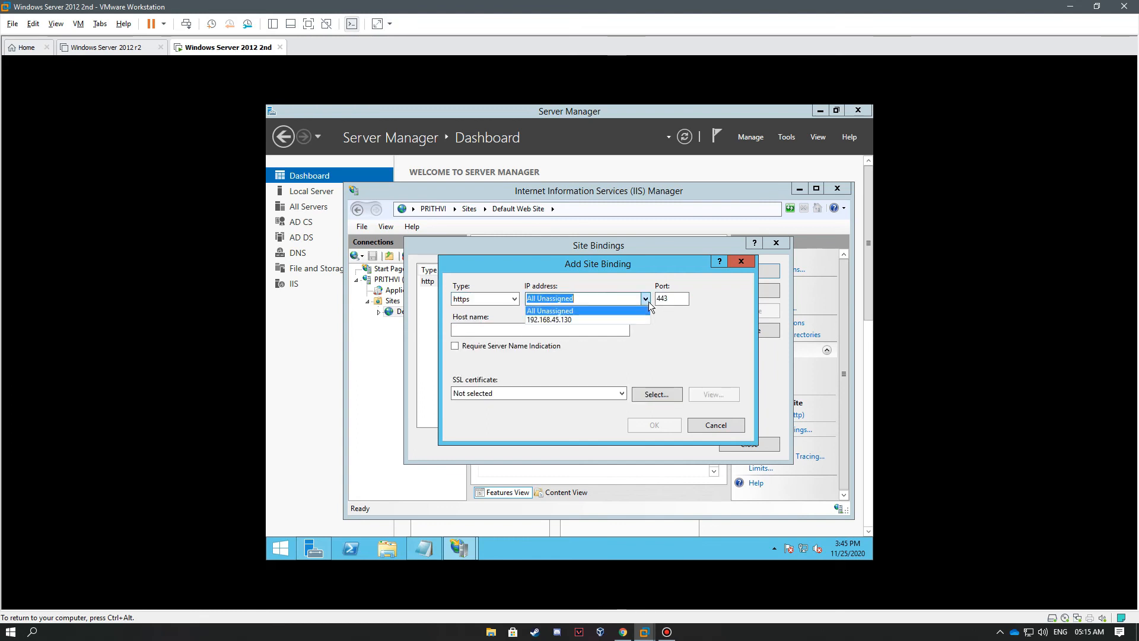
left_click(599, 320)
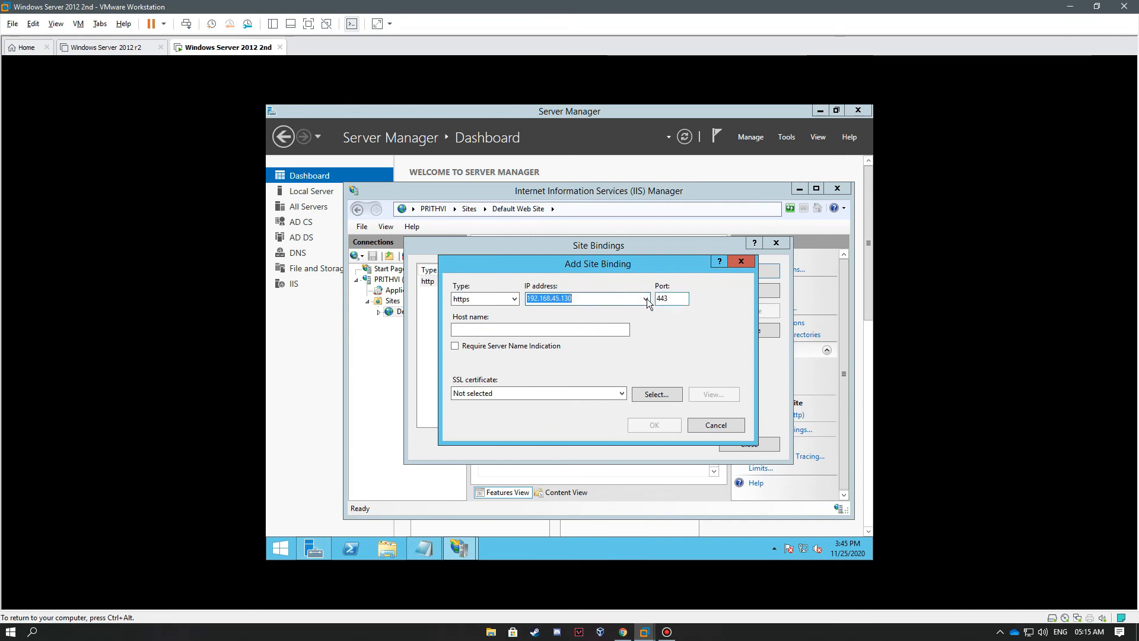
left_click(490, 330)
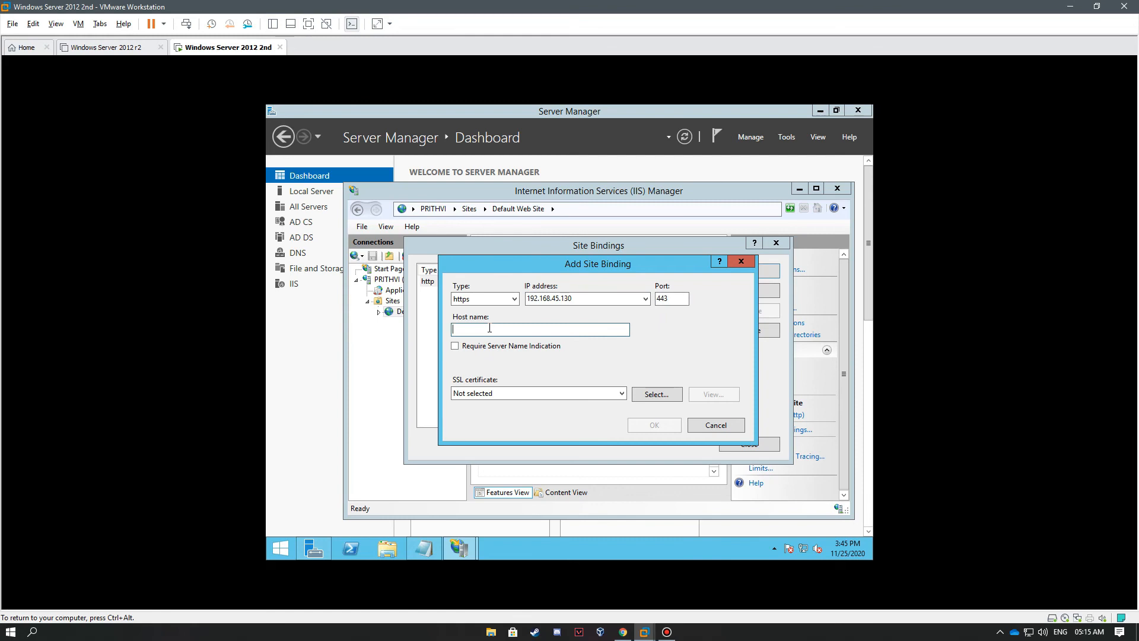
type("www.pk.com")
left_click(503, 394)
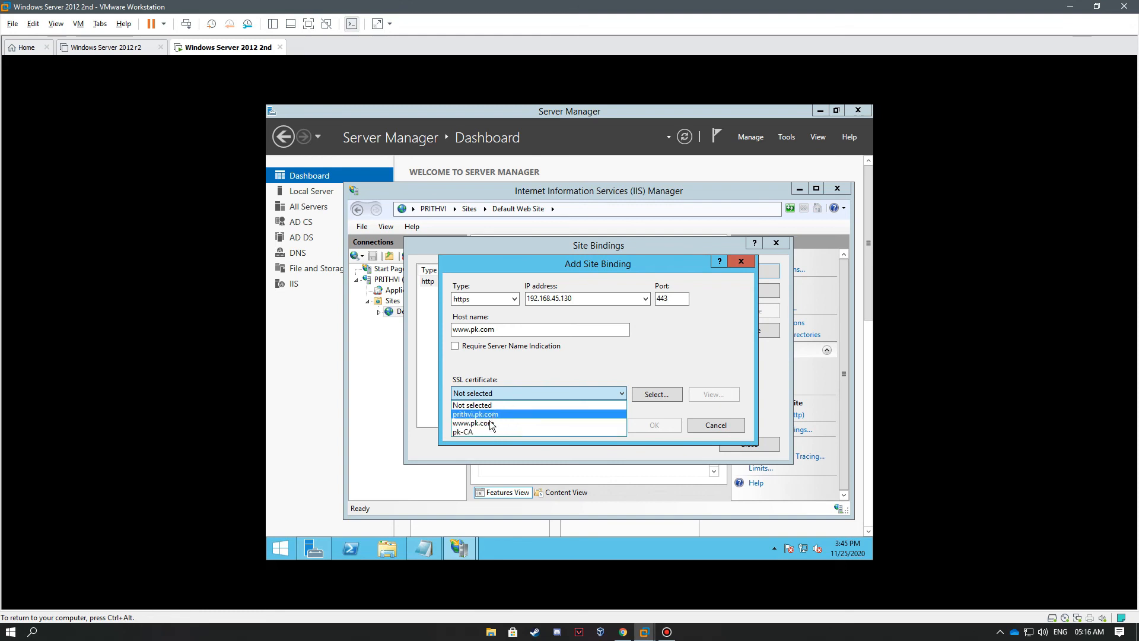
left_click(490, 423)
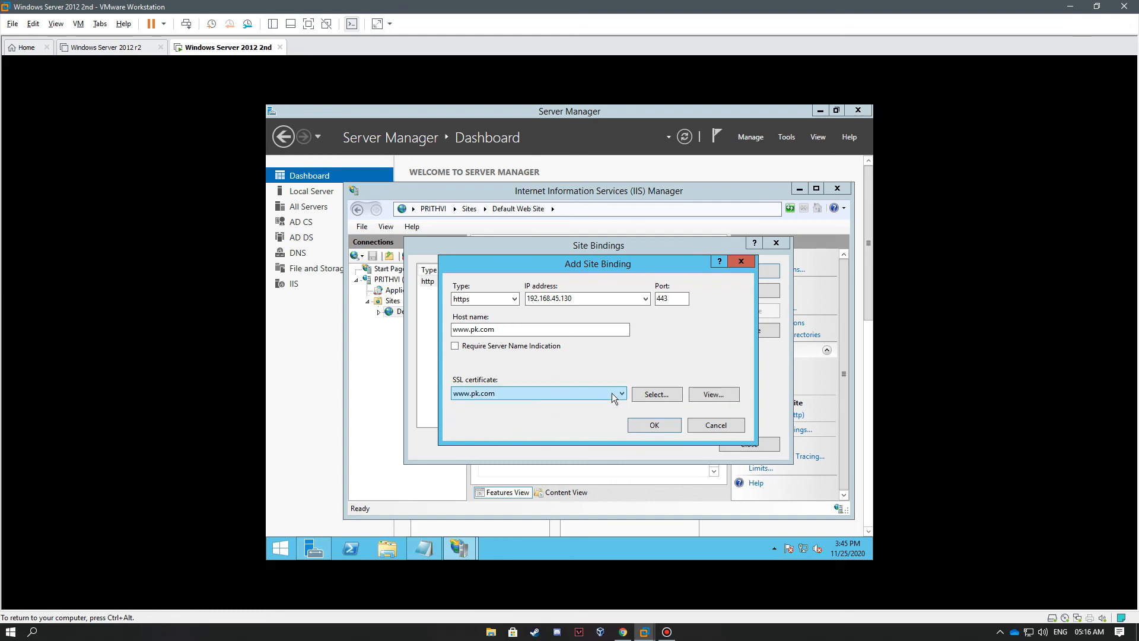
left_click(714, 394)
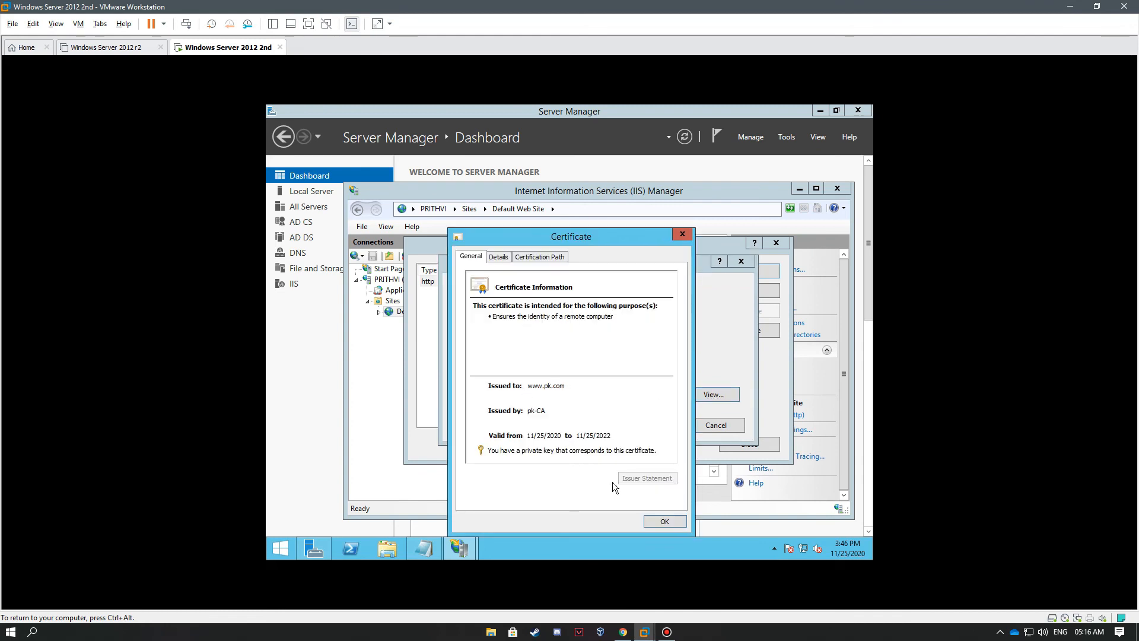
left_click(657, 517)
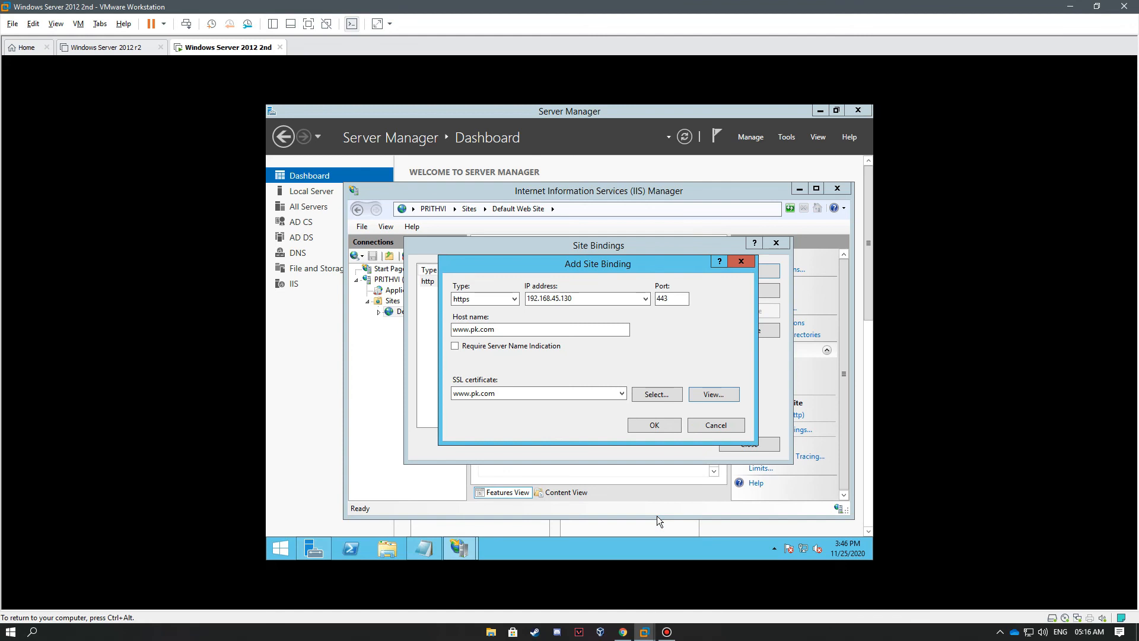
left_click(655, 425)
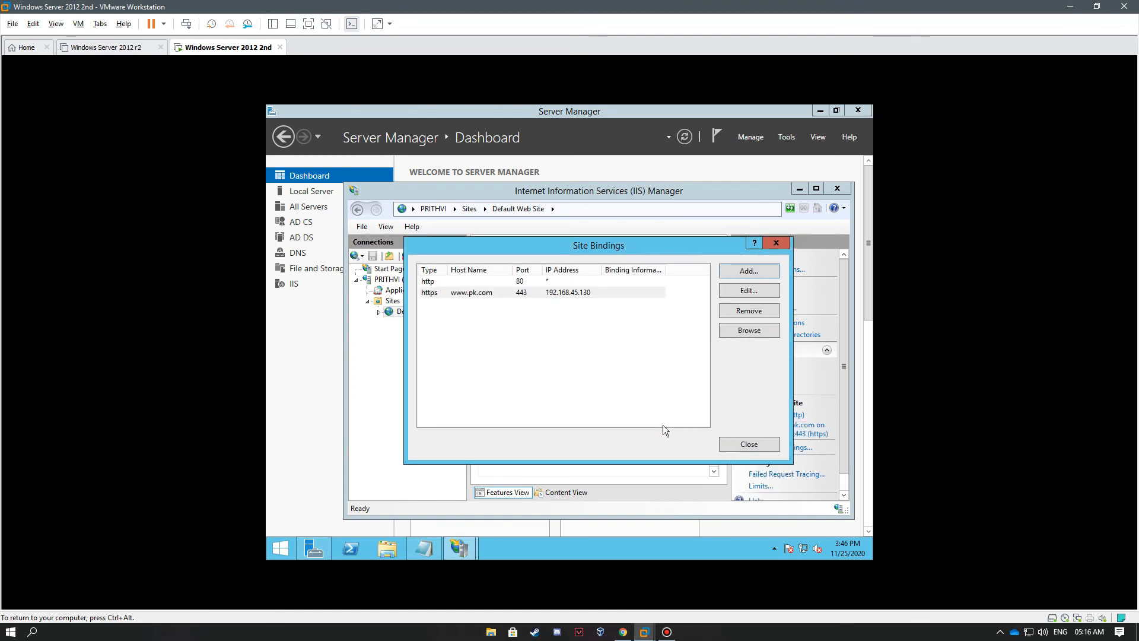
left_click(747, 446)
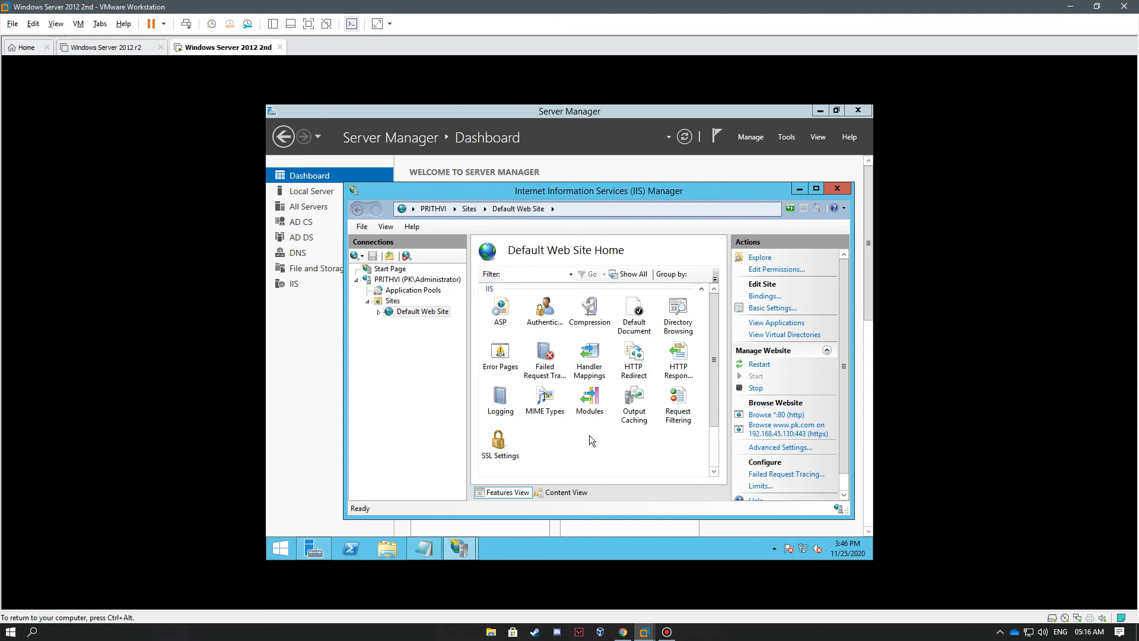
Step: Open DNS Manager from Server Manager and expand the pk.com zone under Forward Lookup Zones
left_click(305, 318)
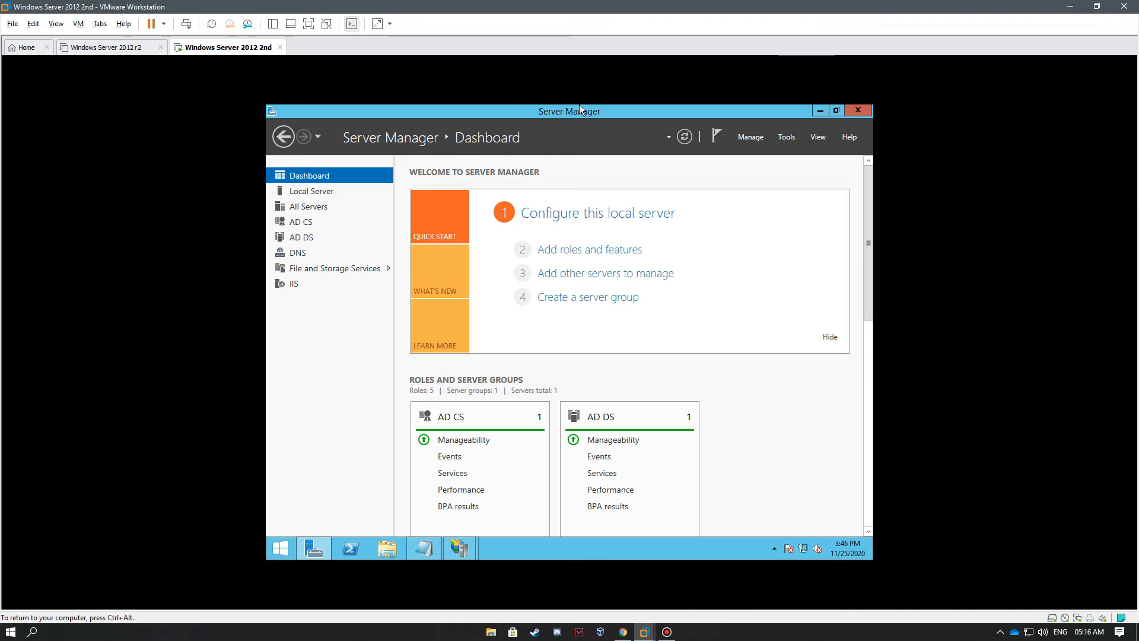
left_click(787, 137)
left_click(734, 281)
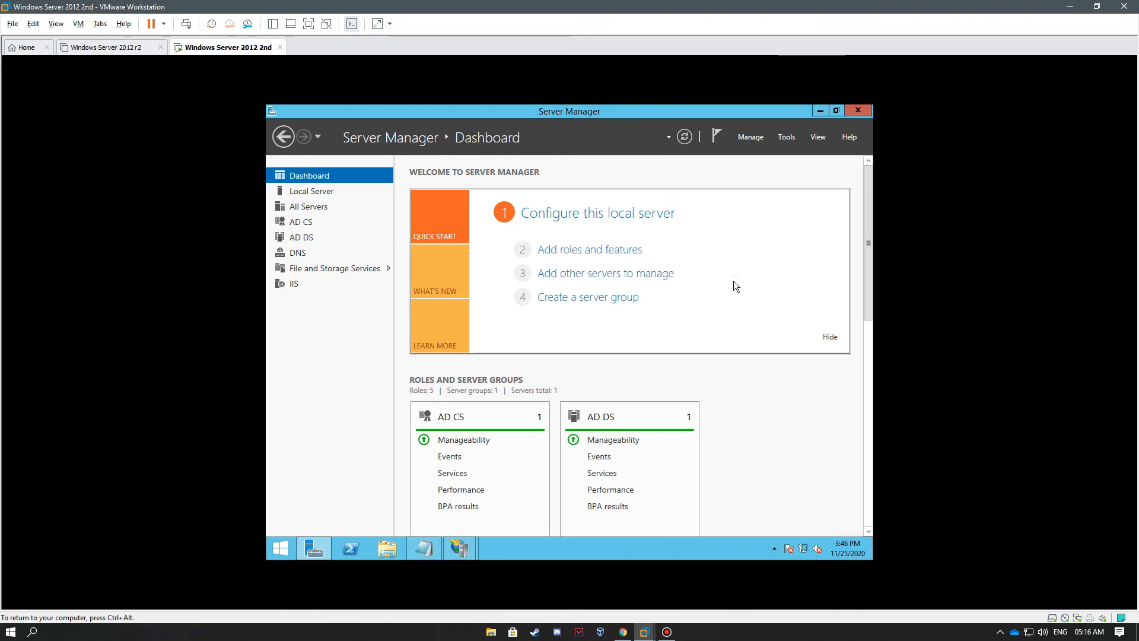
double_click(338, 199)
double_click(326, 219)
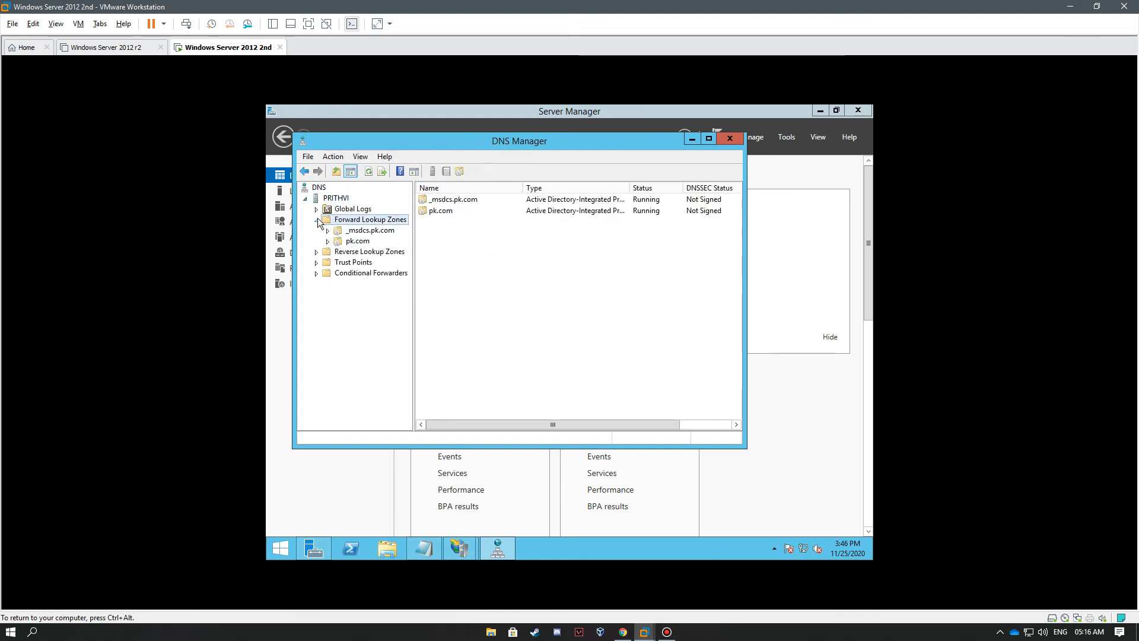
double_click(334, 242)
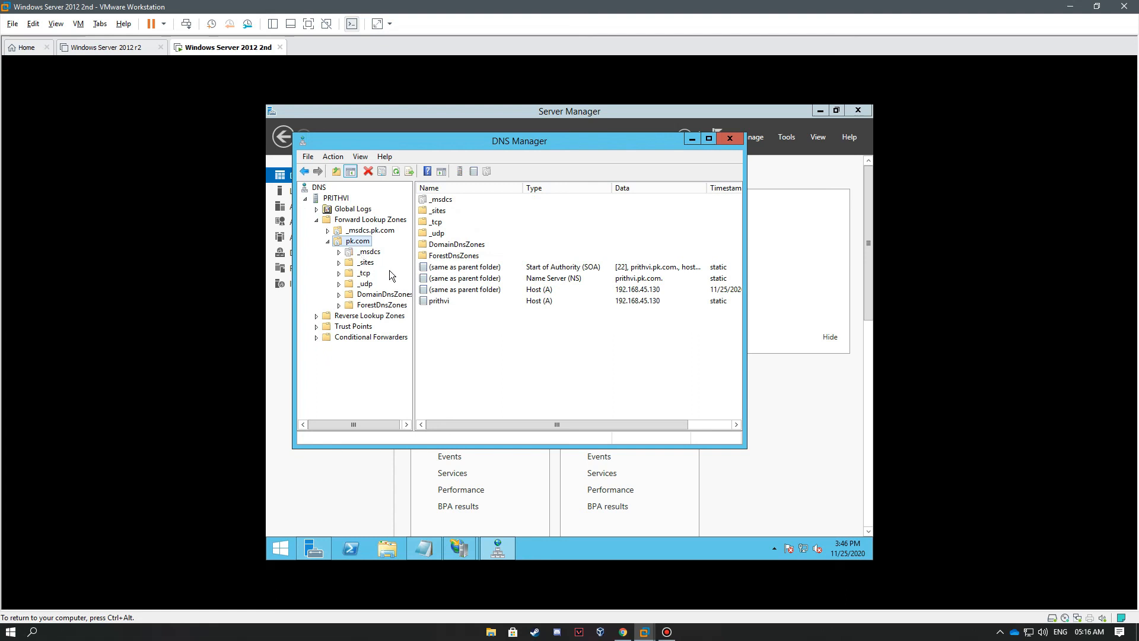
Step: Add a host record named www with IP address 192.168.45.130 to the pk.com zone and close DNS Manager
right_click(536, 337)
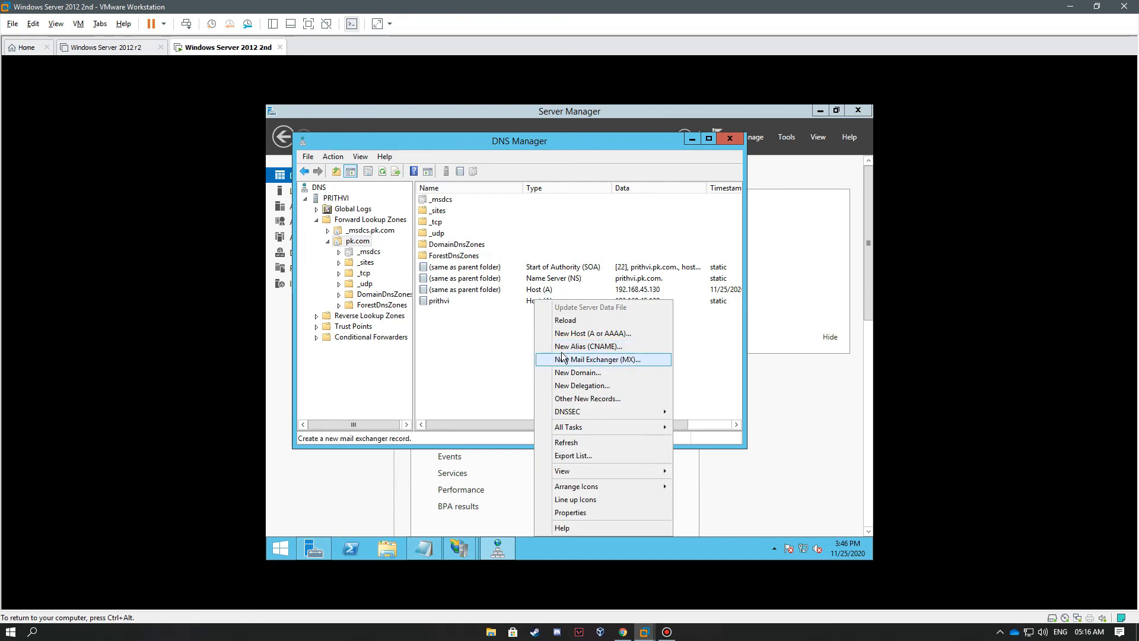
left_click(578, 331)
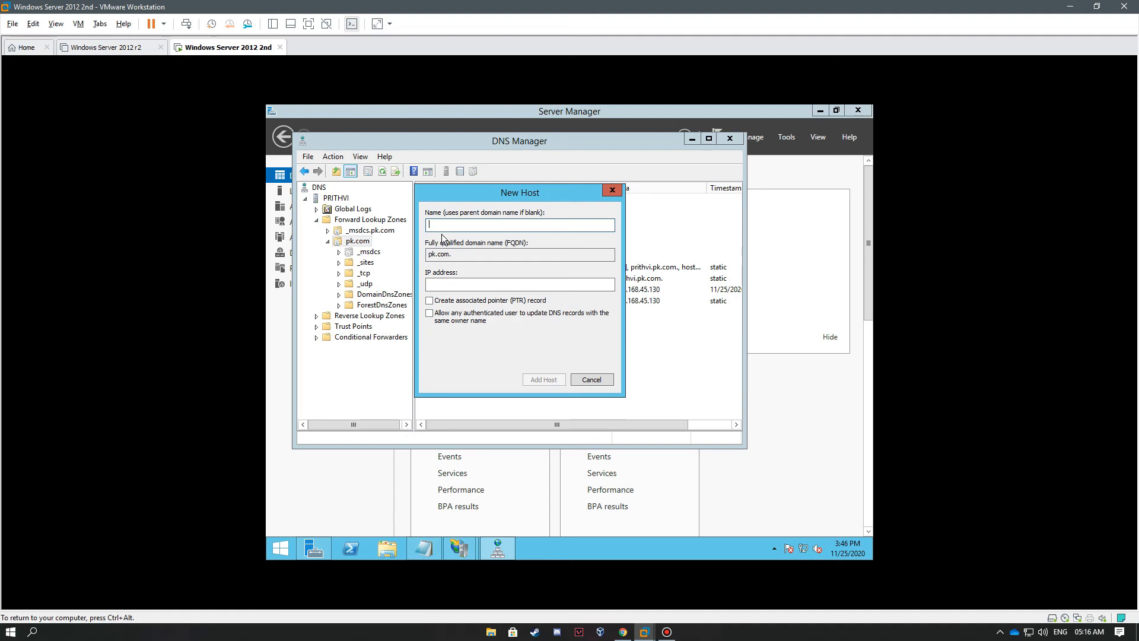
type("www")
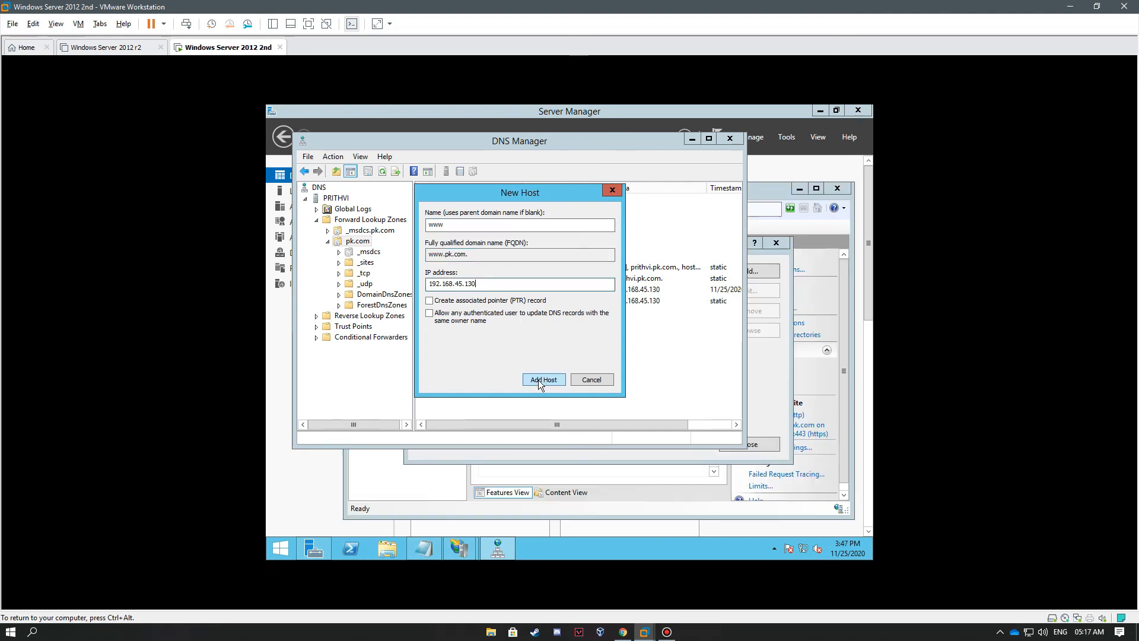
left_click(539, 380)
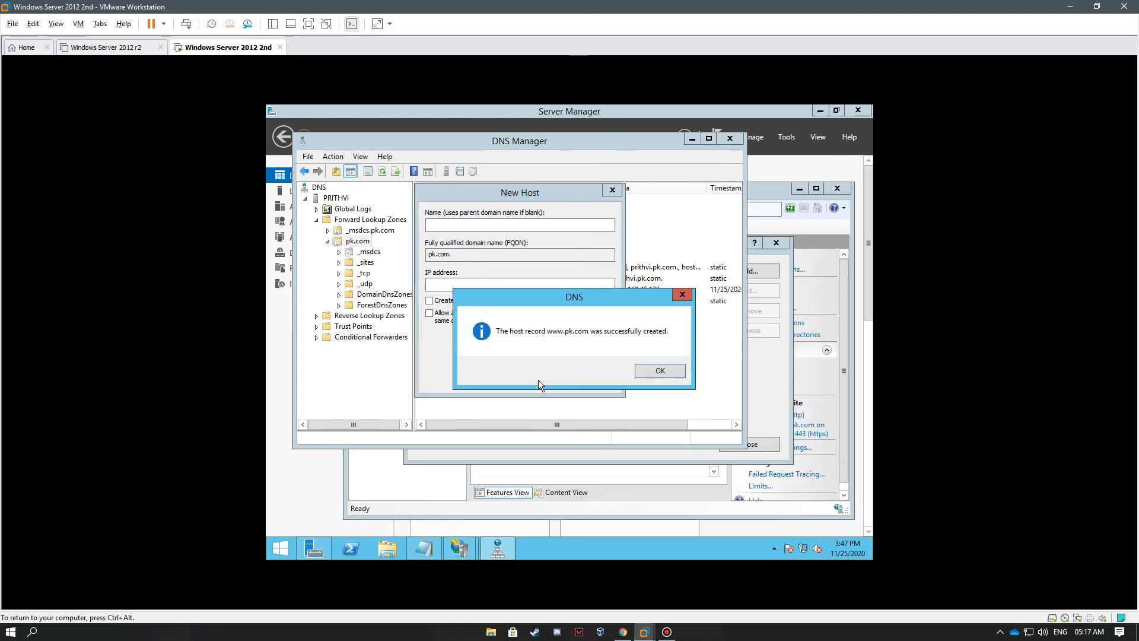
left_click(655, 369)
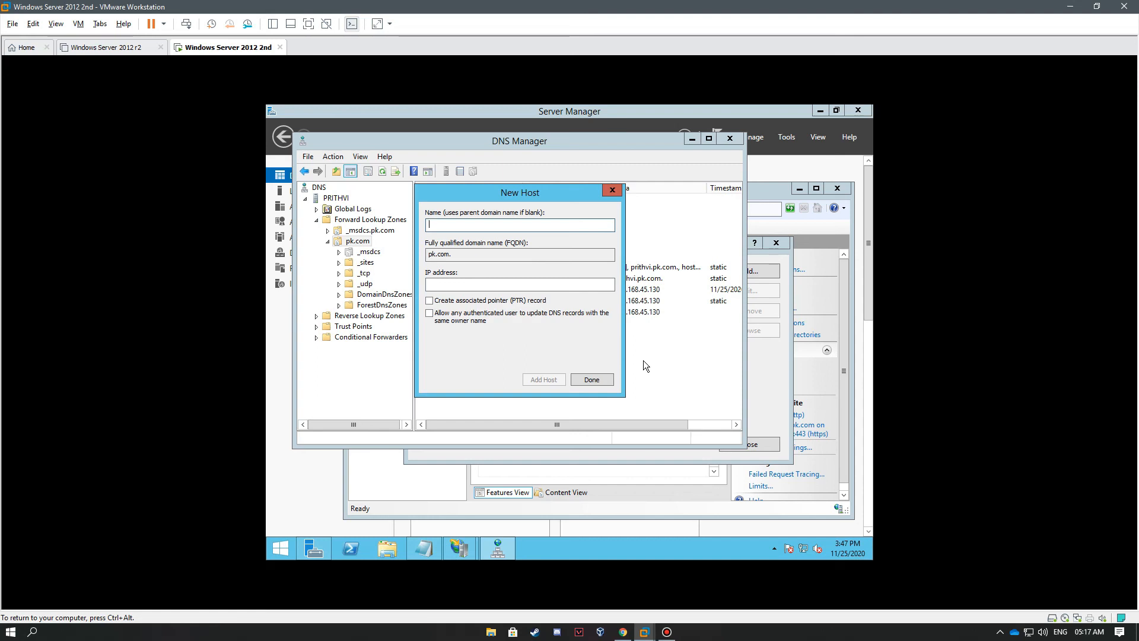
left_click(601, 382)
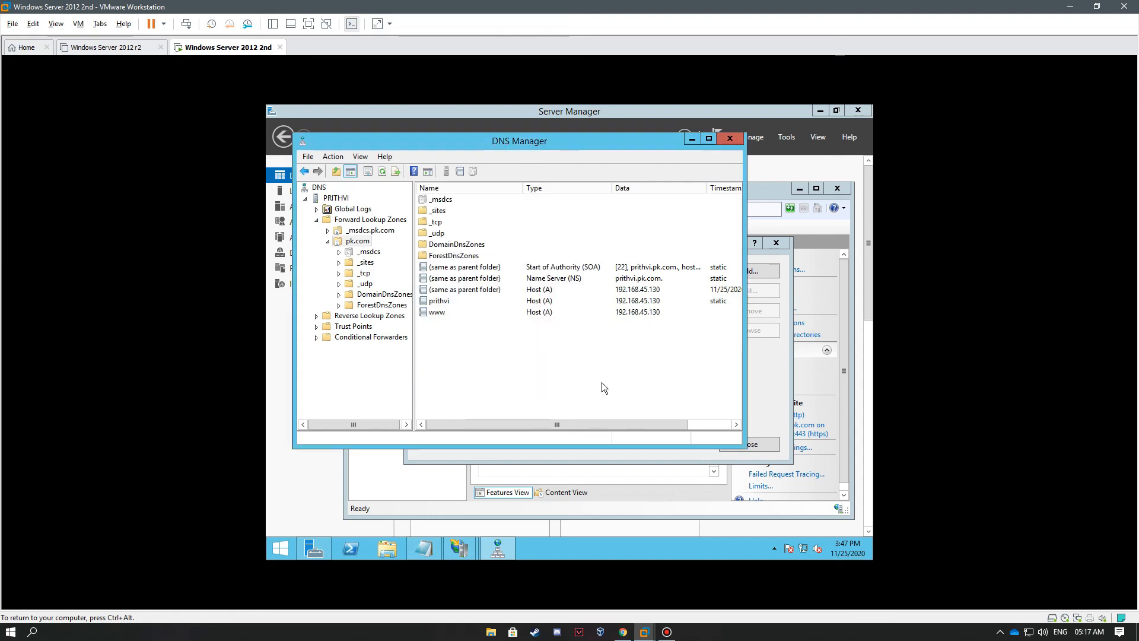
left_click(733, 142)
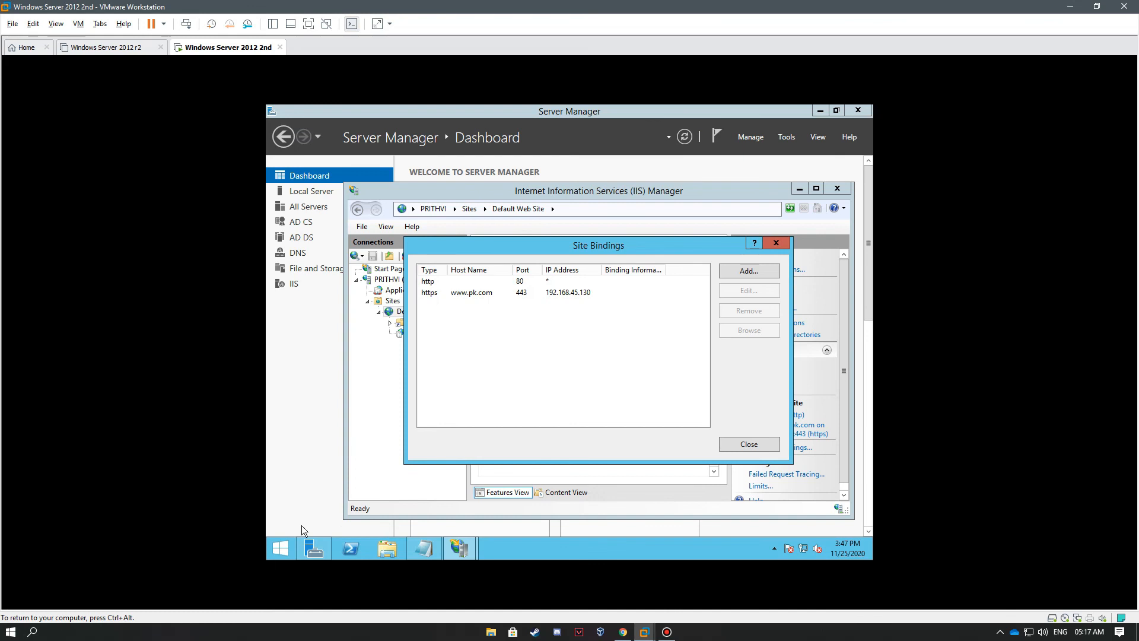
left_click(284, 551)
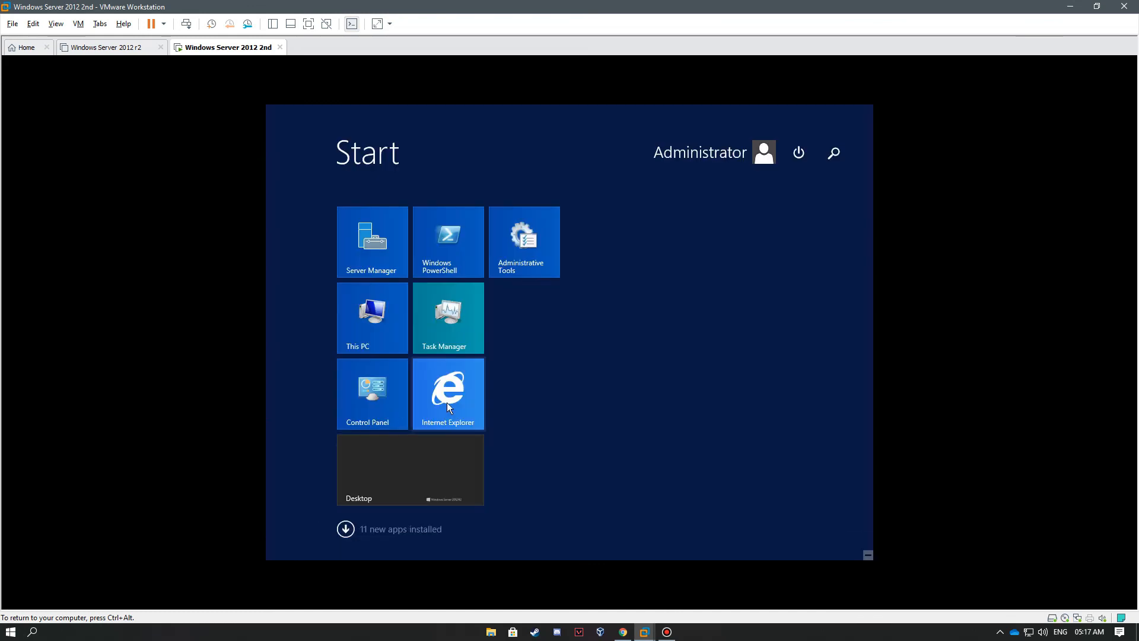
left_click(447, 402)
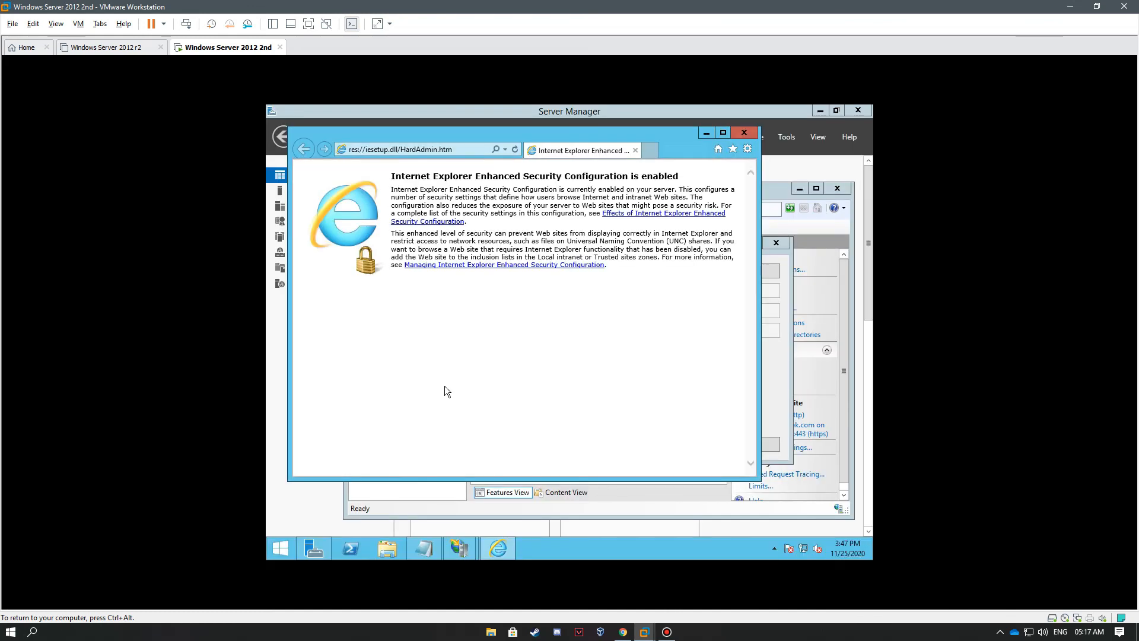
left_click(453, 148)
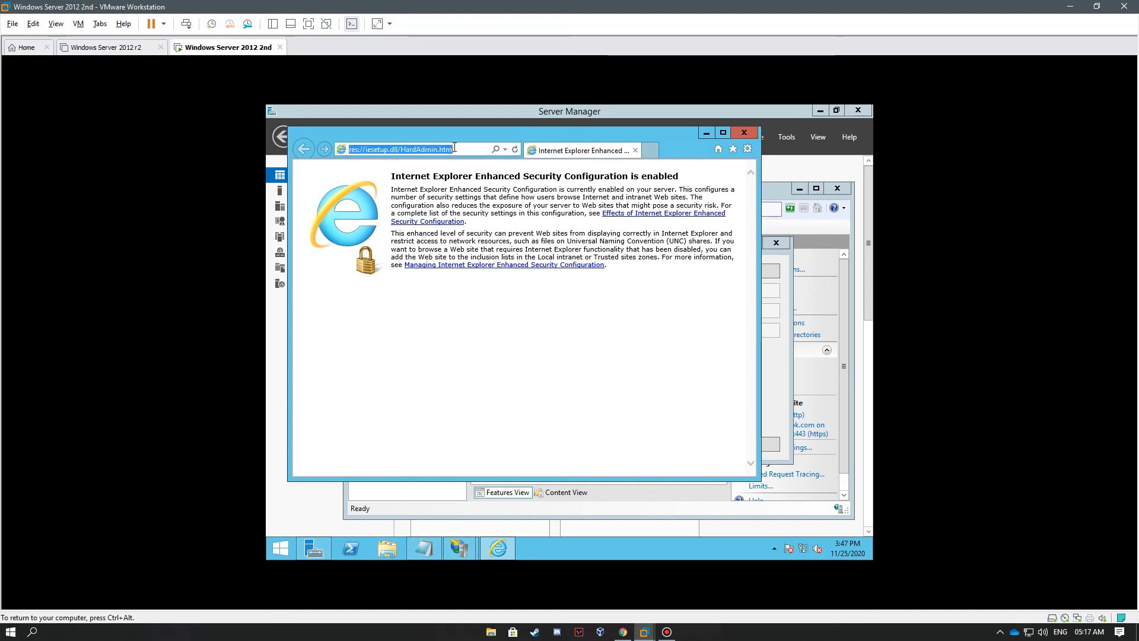
type("https:")
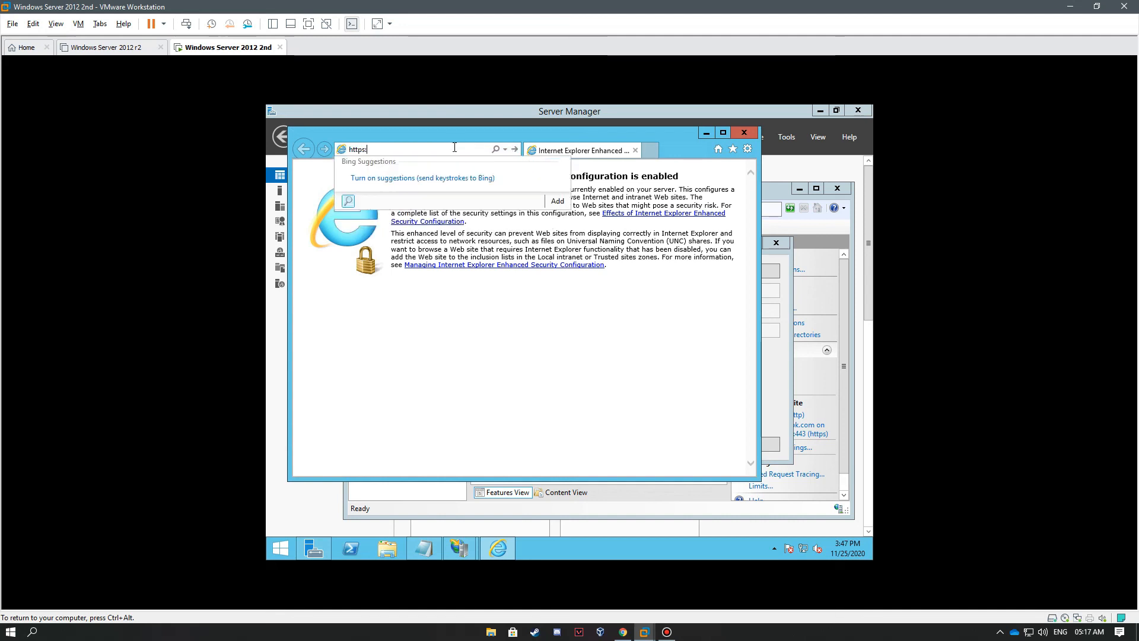
type("//www.pk.com")
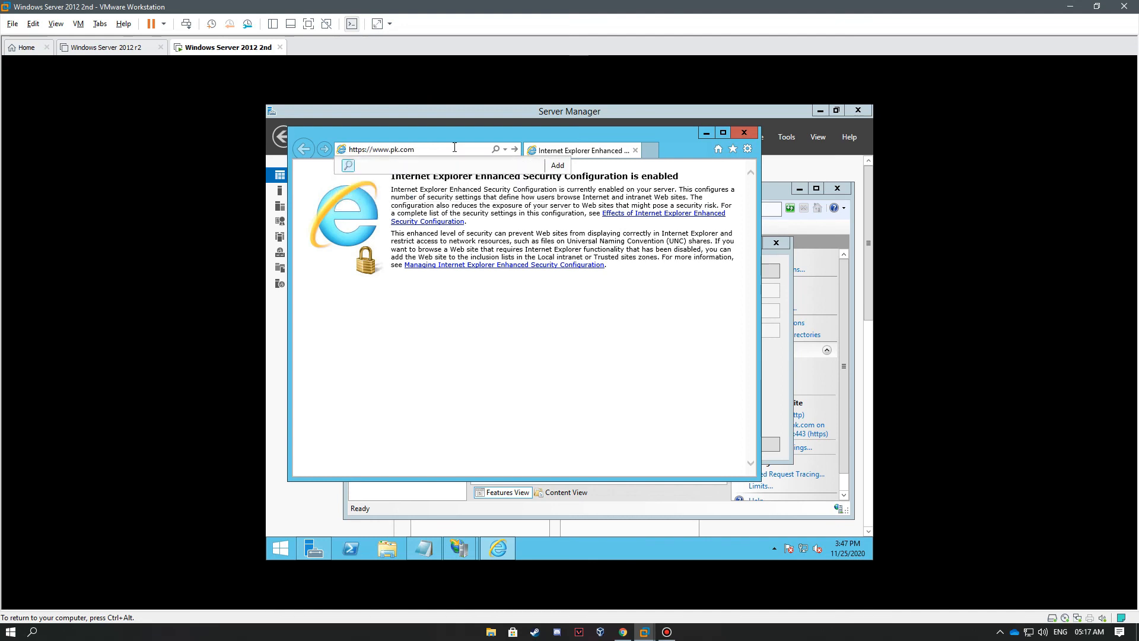
key("Return")
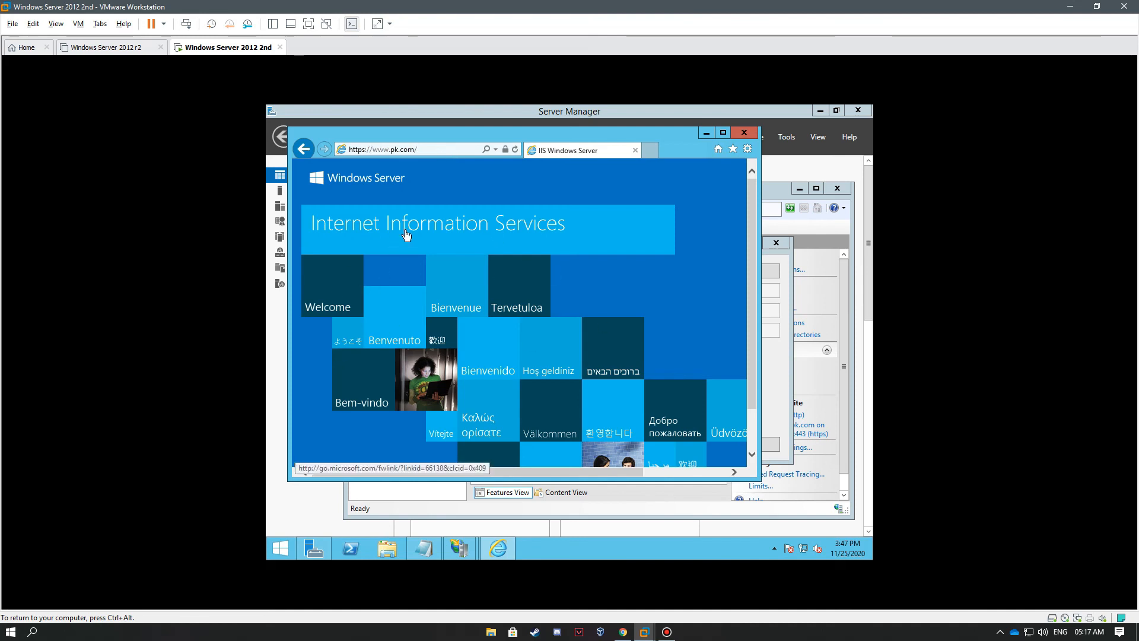
Step: Examine the site's identification and its certificate's general information to check the secure connection
left_click(505, 149)
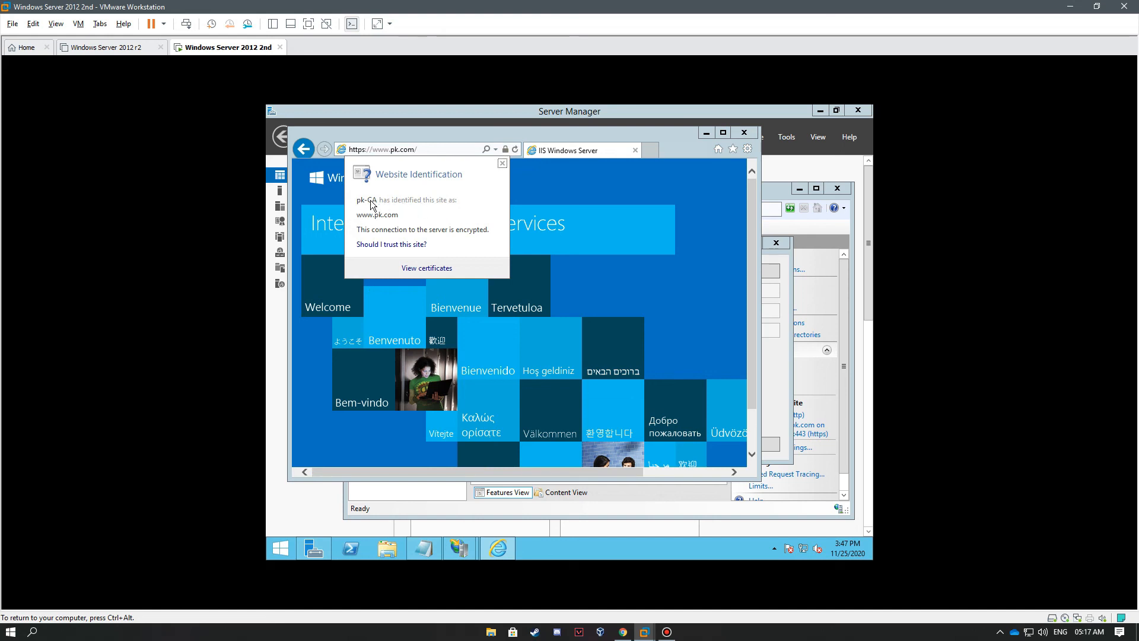
left_click(427, 268)
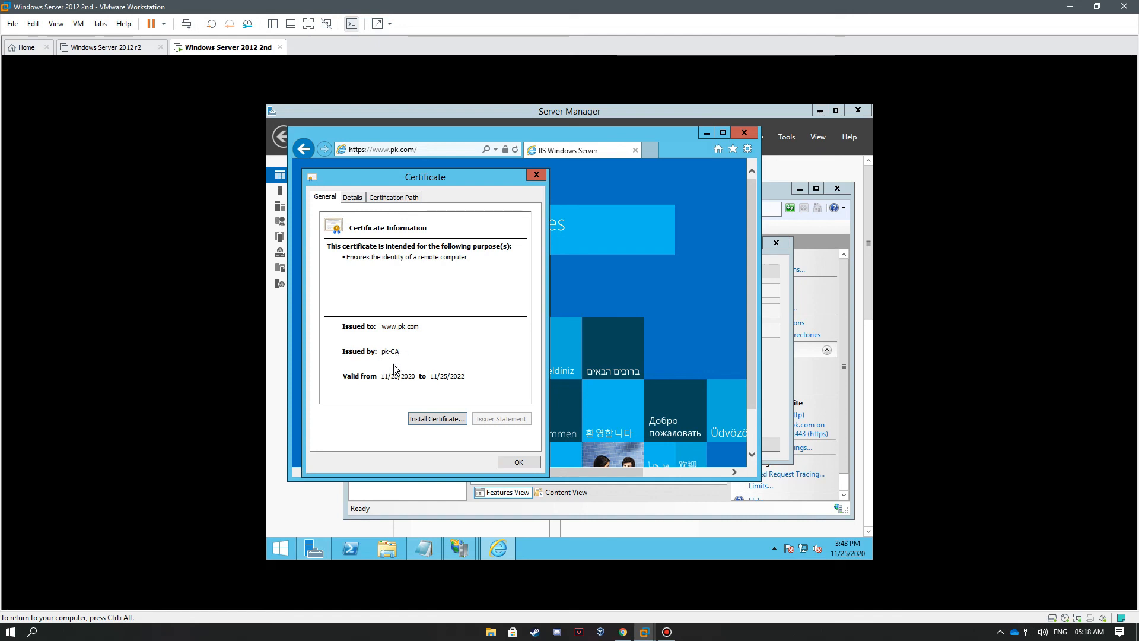
left_click(517, 462)
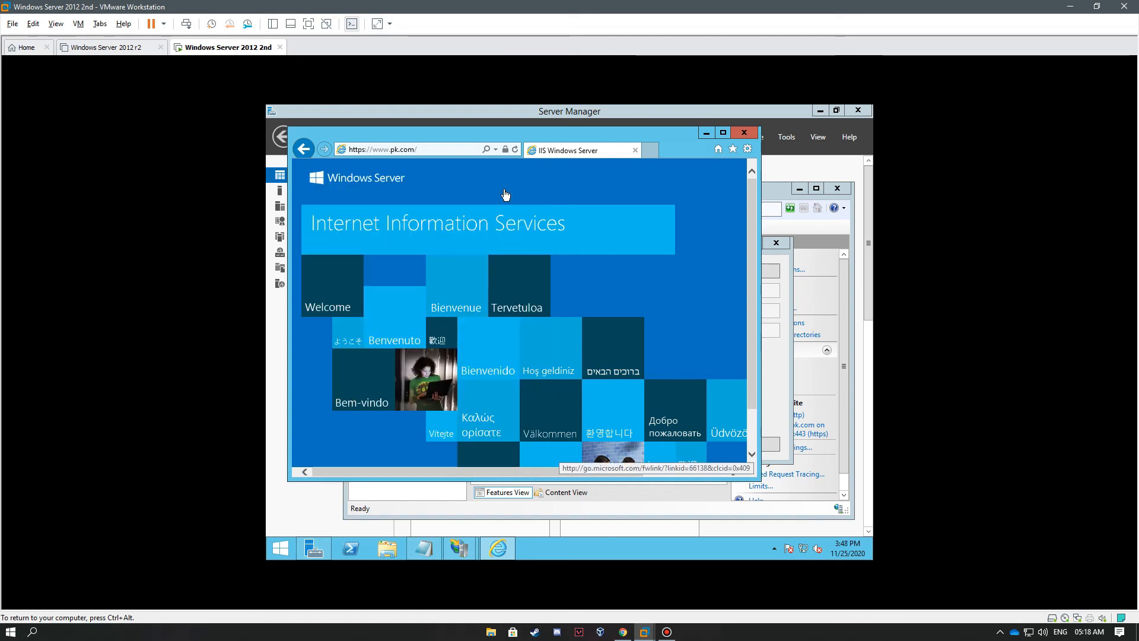
left_click(505, 150)
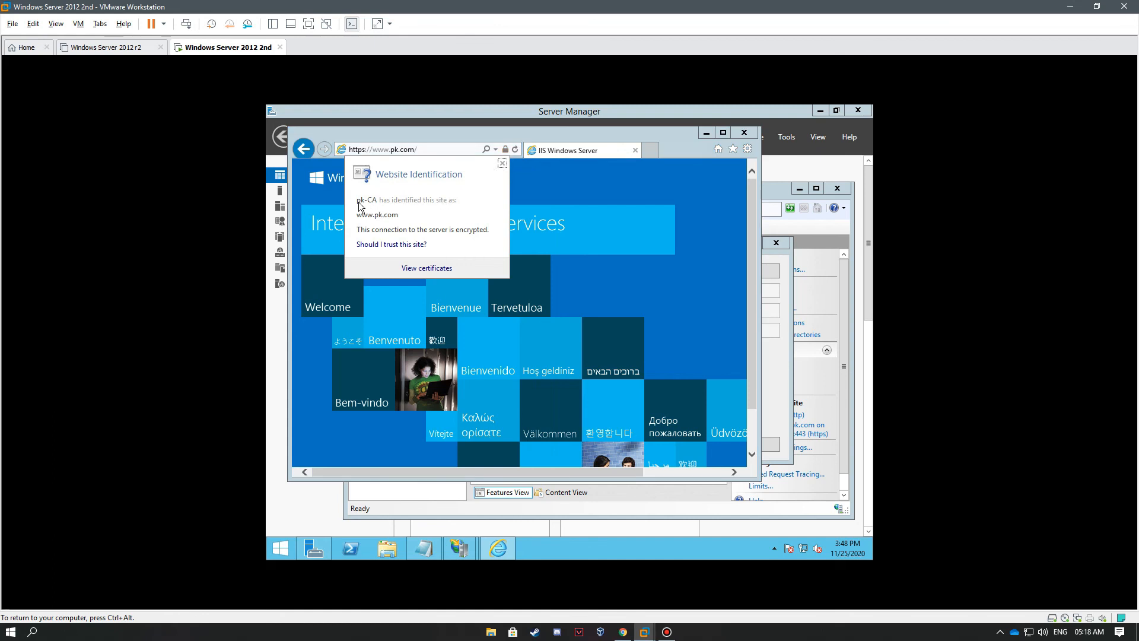
left_click(325, 224)
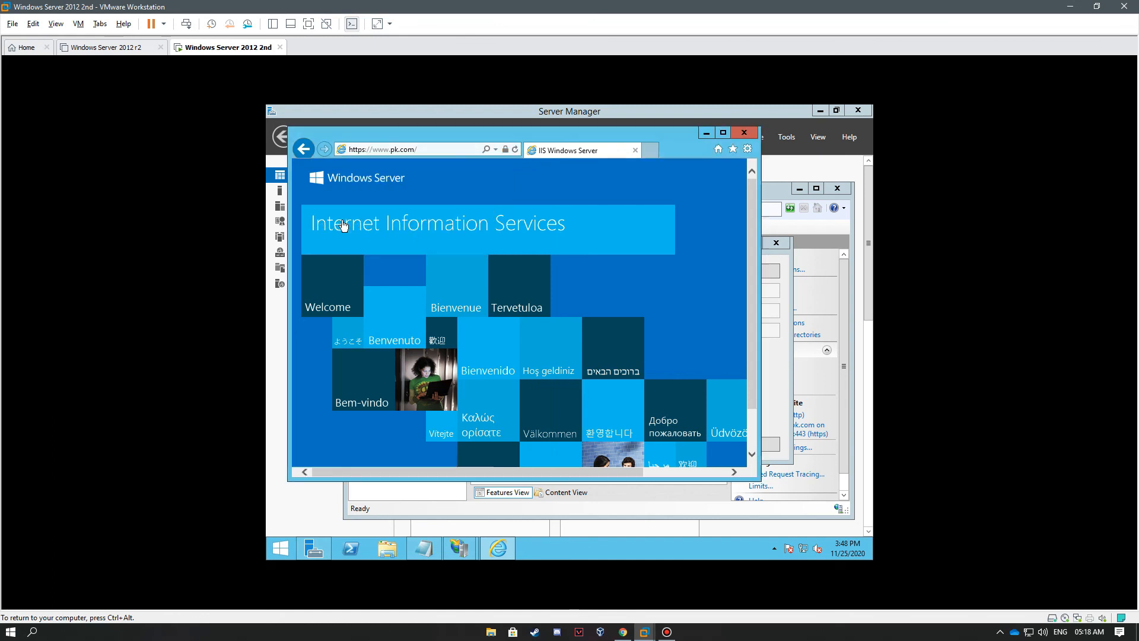
left_click(505, 150)
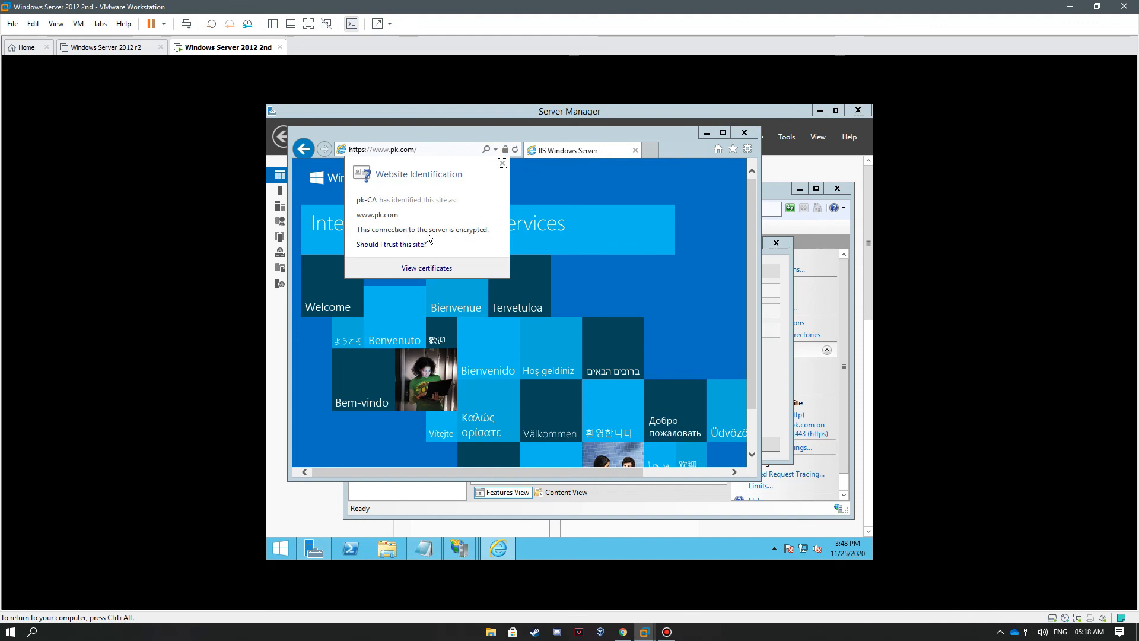
mouse_move(623, 5)
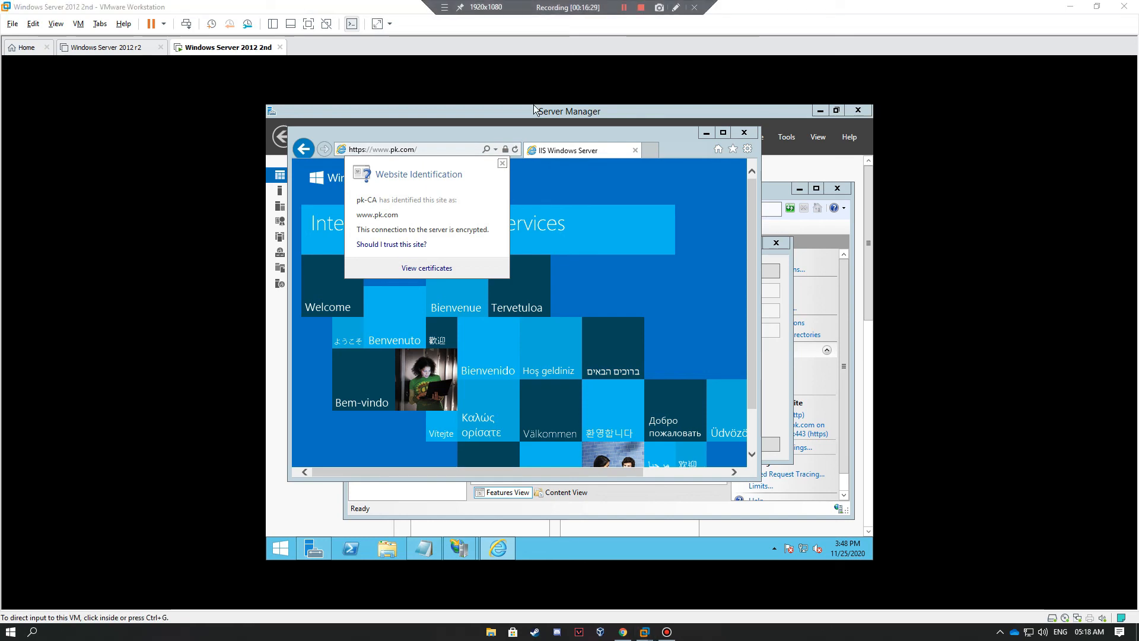